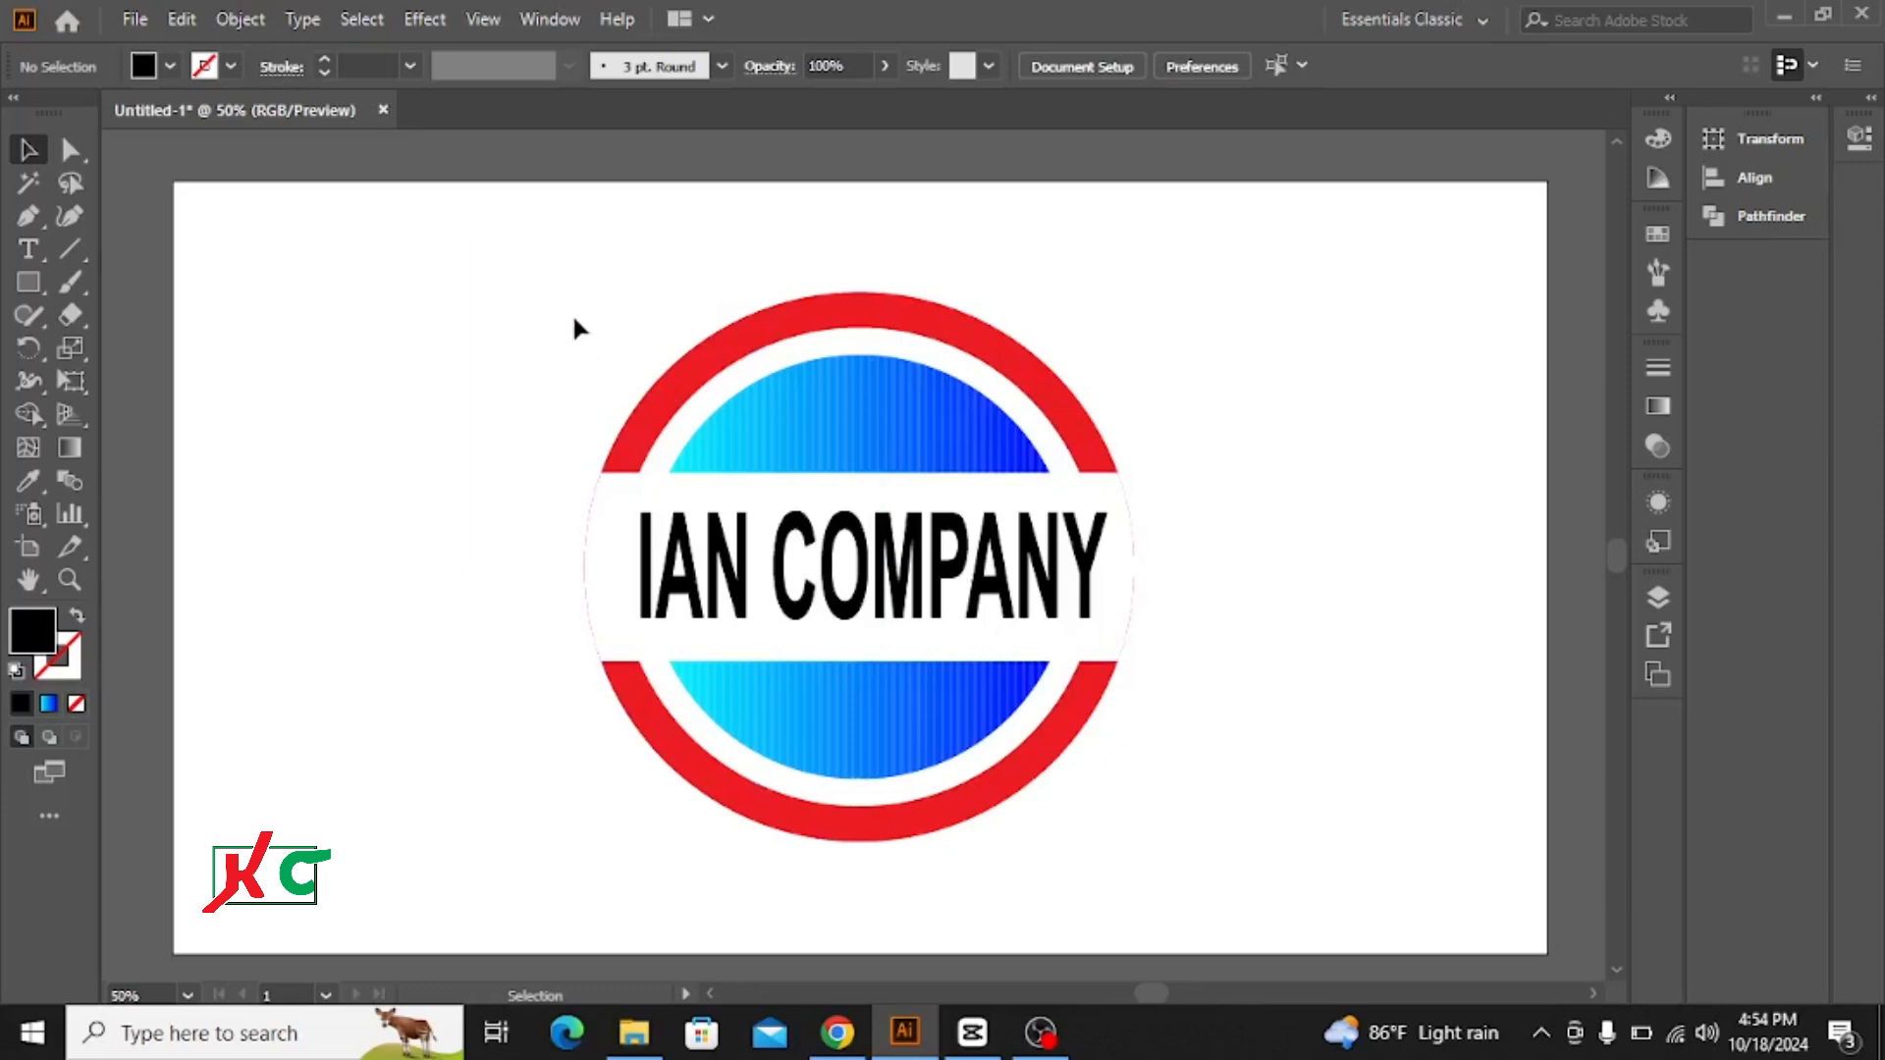
Step: Scale the finished round company logo down proportionally to thumbnail size and place it in the artboard's upper-left corner
drag(573, 311, 1152, 875)
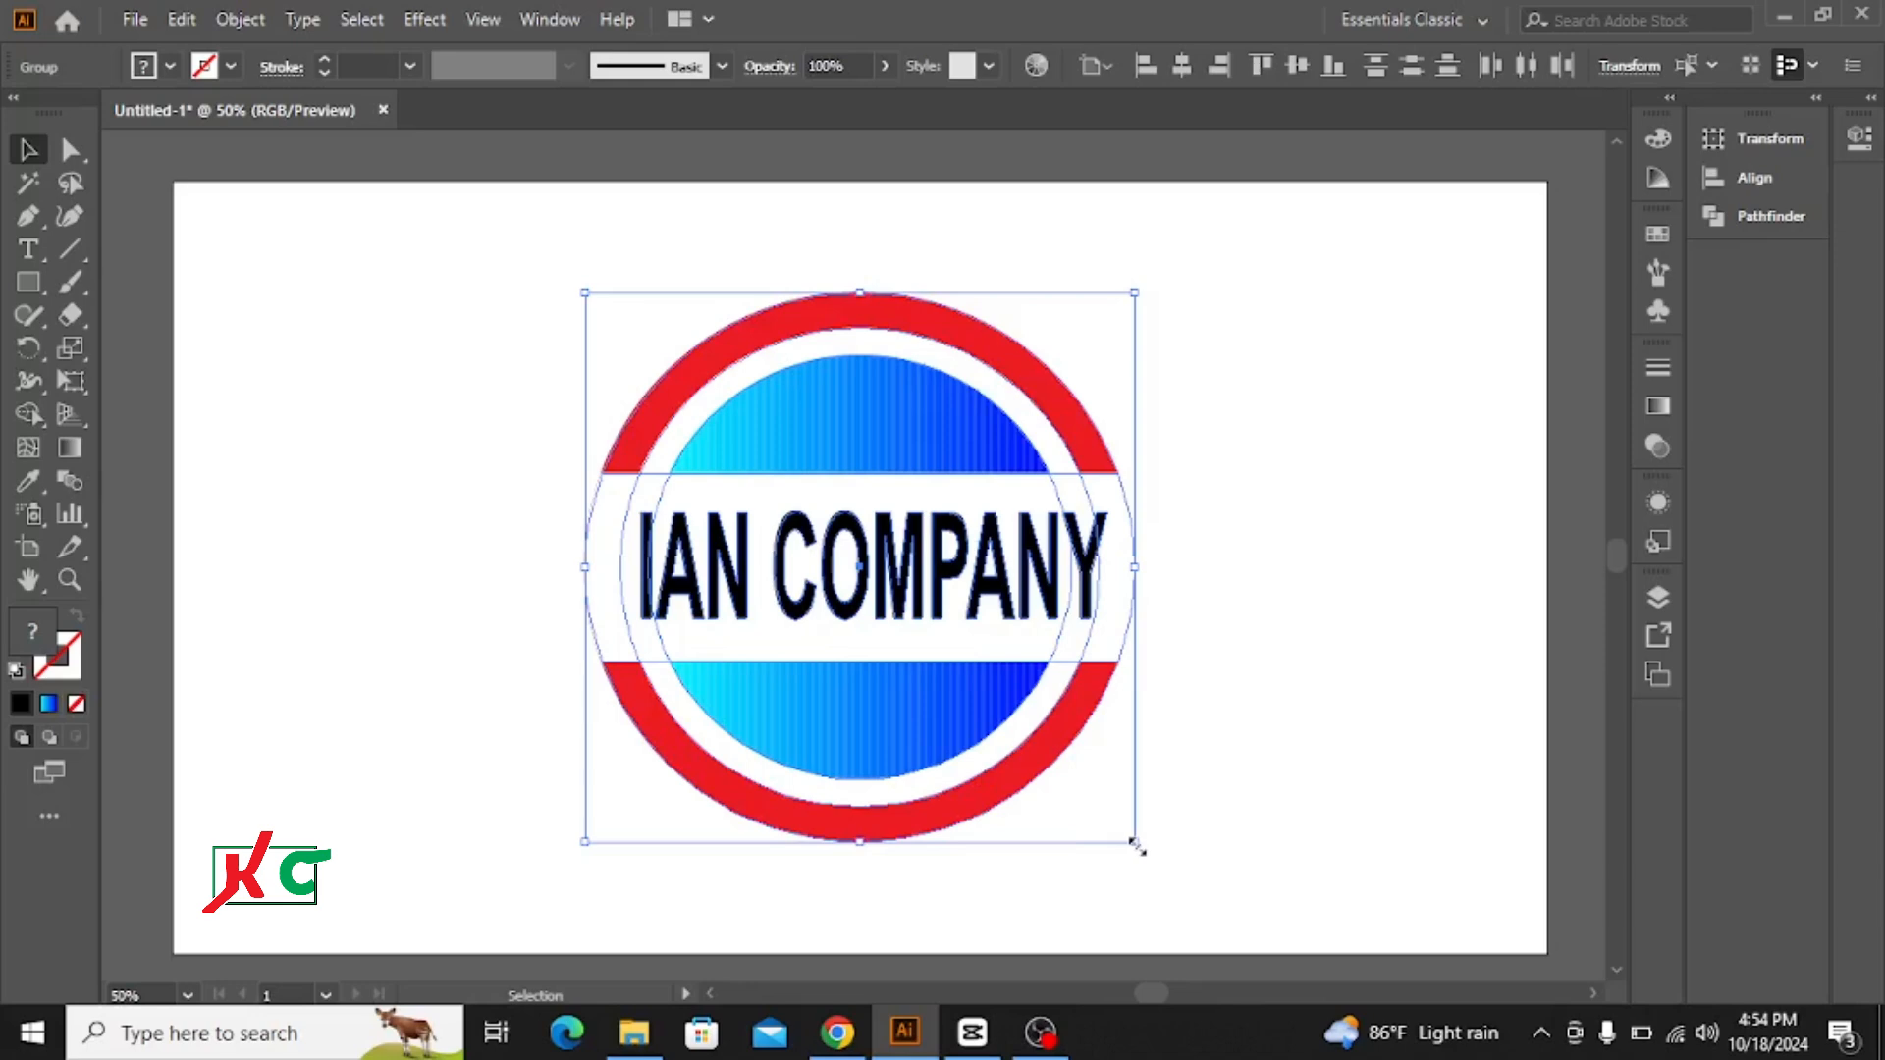
drag(1136, 845, 932, 668)
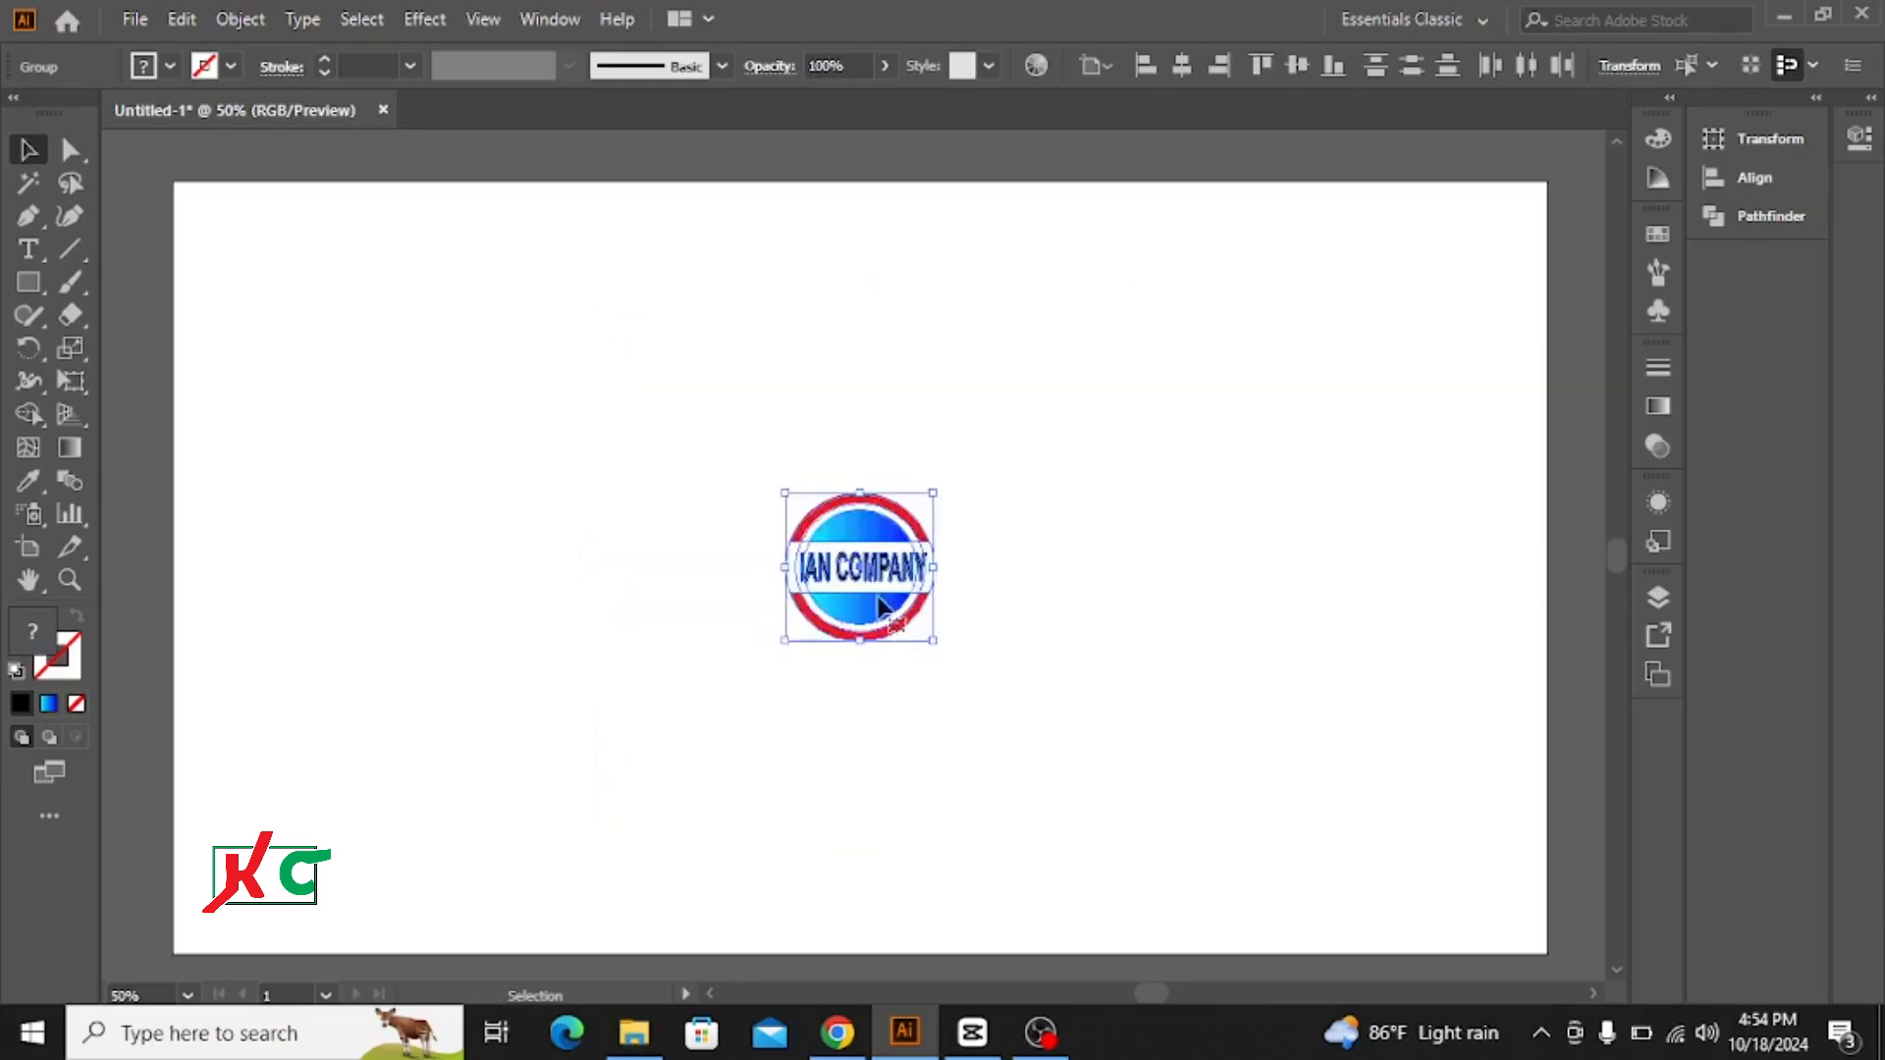
drag(865, 575, 279, 297)
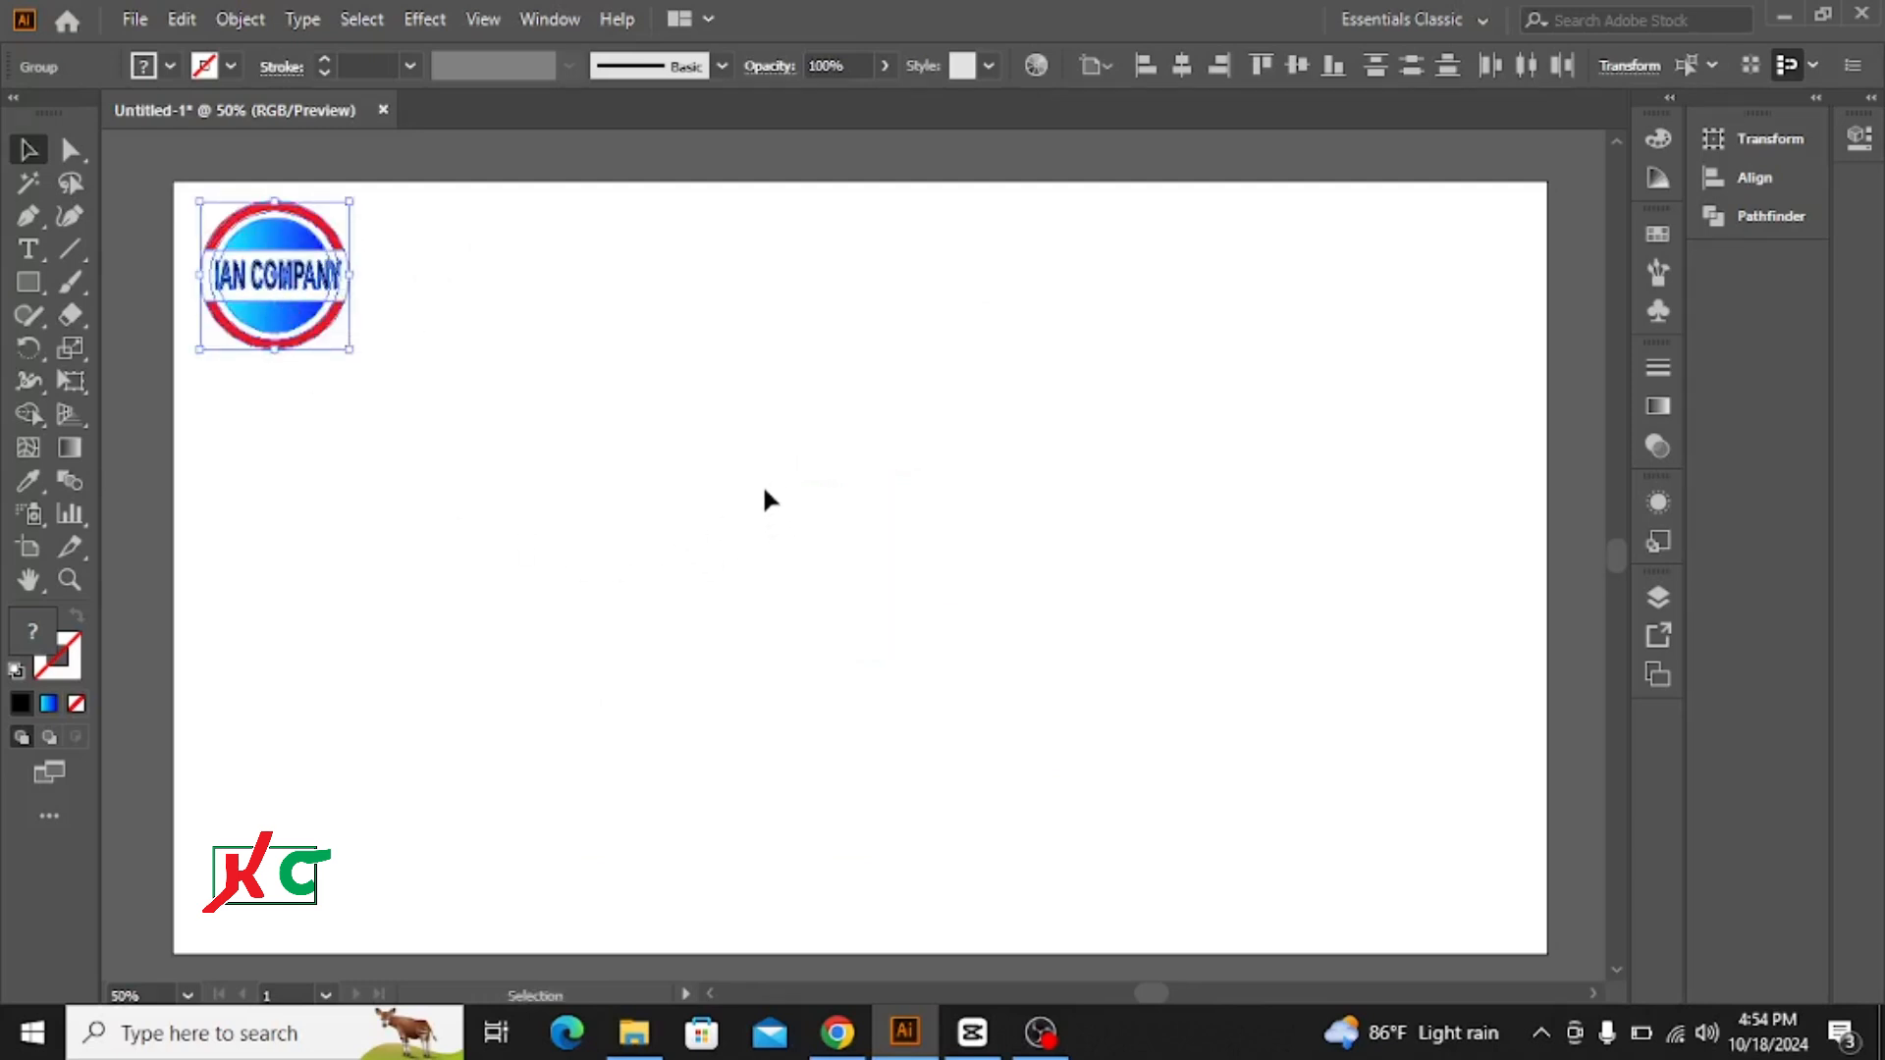
click(697, 481)
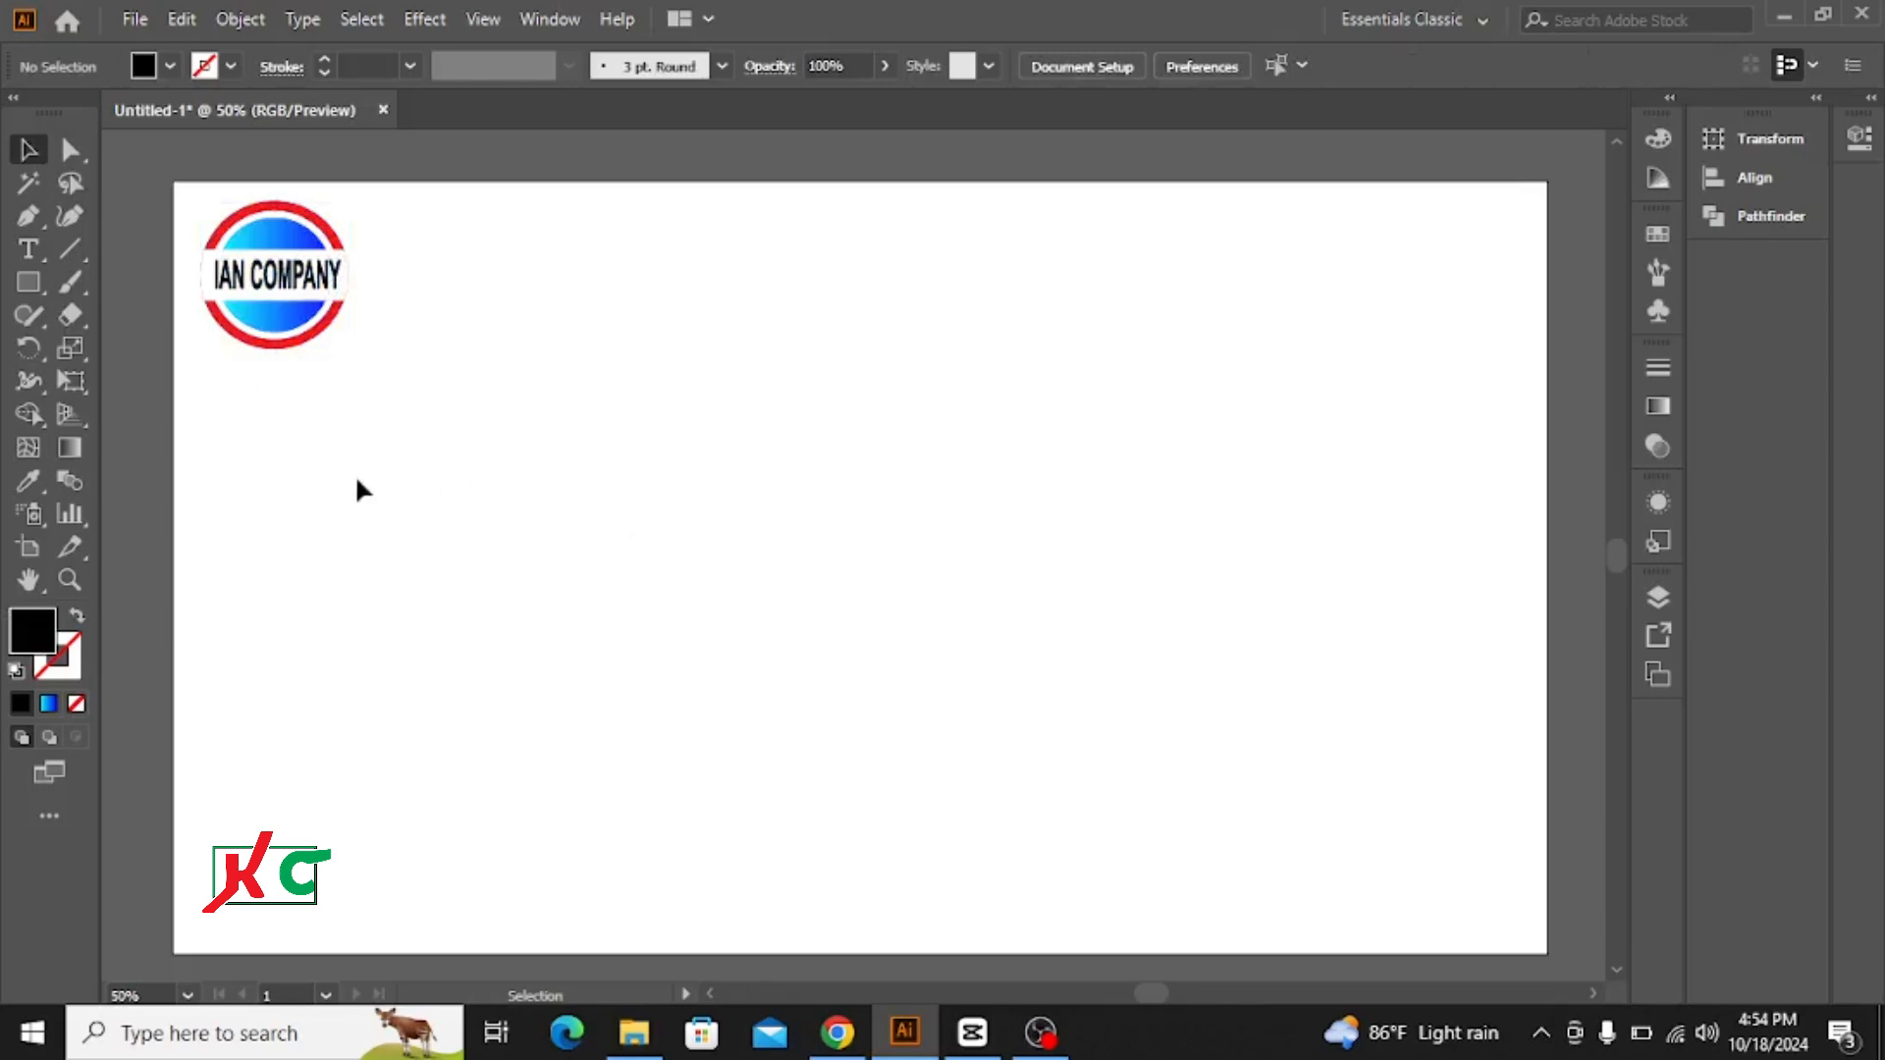
Step: Draw a black-filled perfect circle with the Ellipse tool, centred on the artboard
click(27, 280)
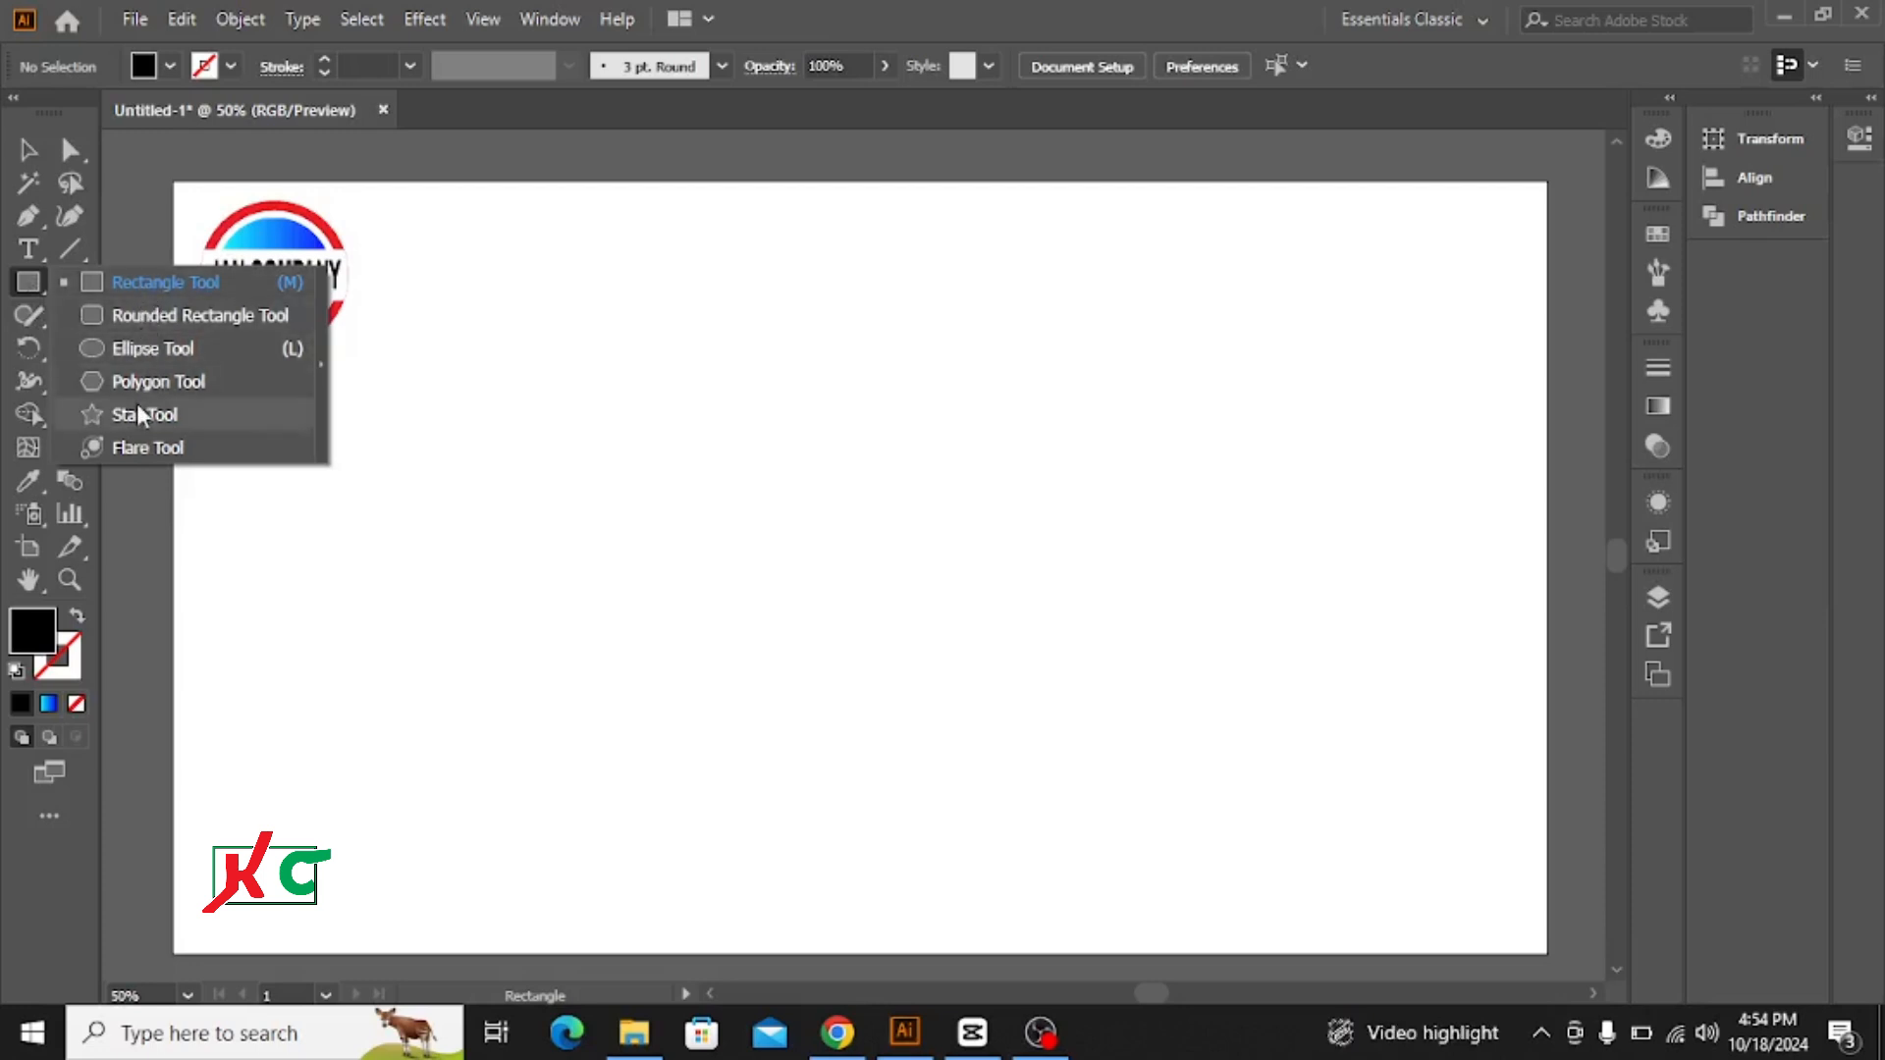
click(163, 351)
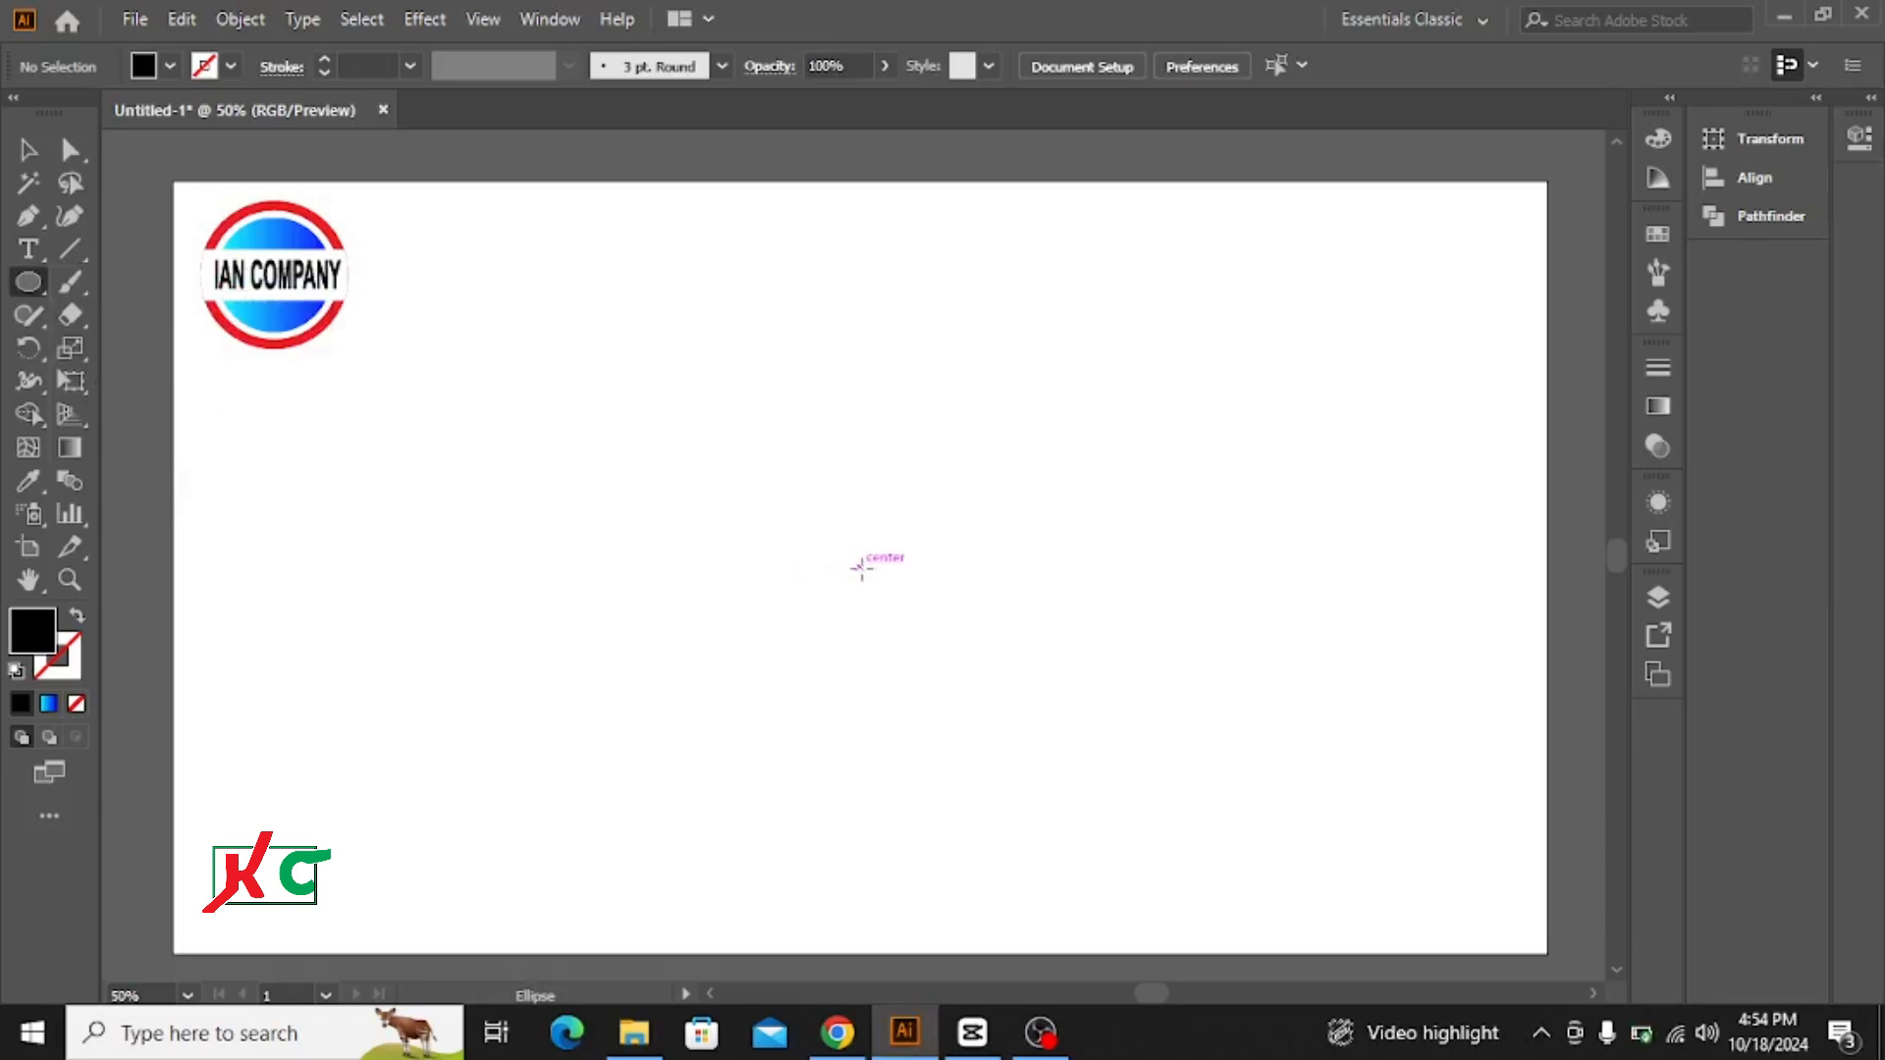
drag(859, 568, 949, 721)
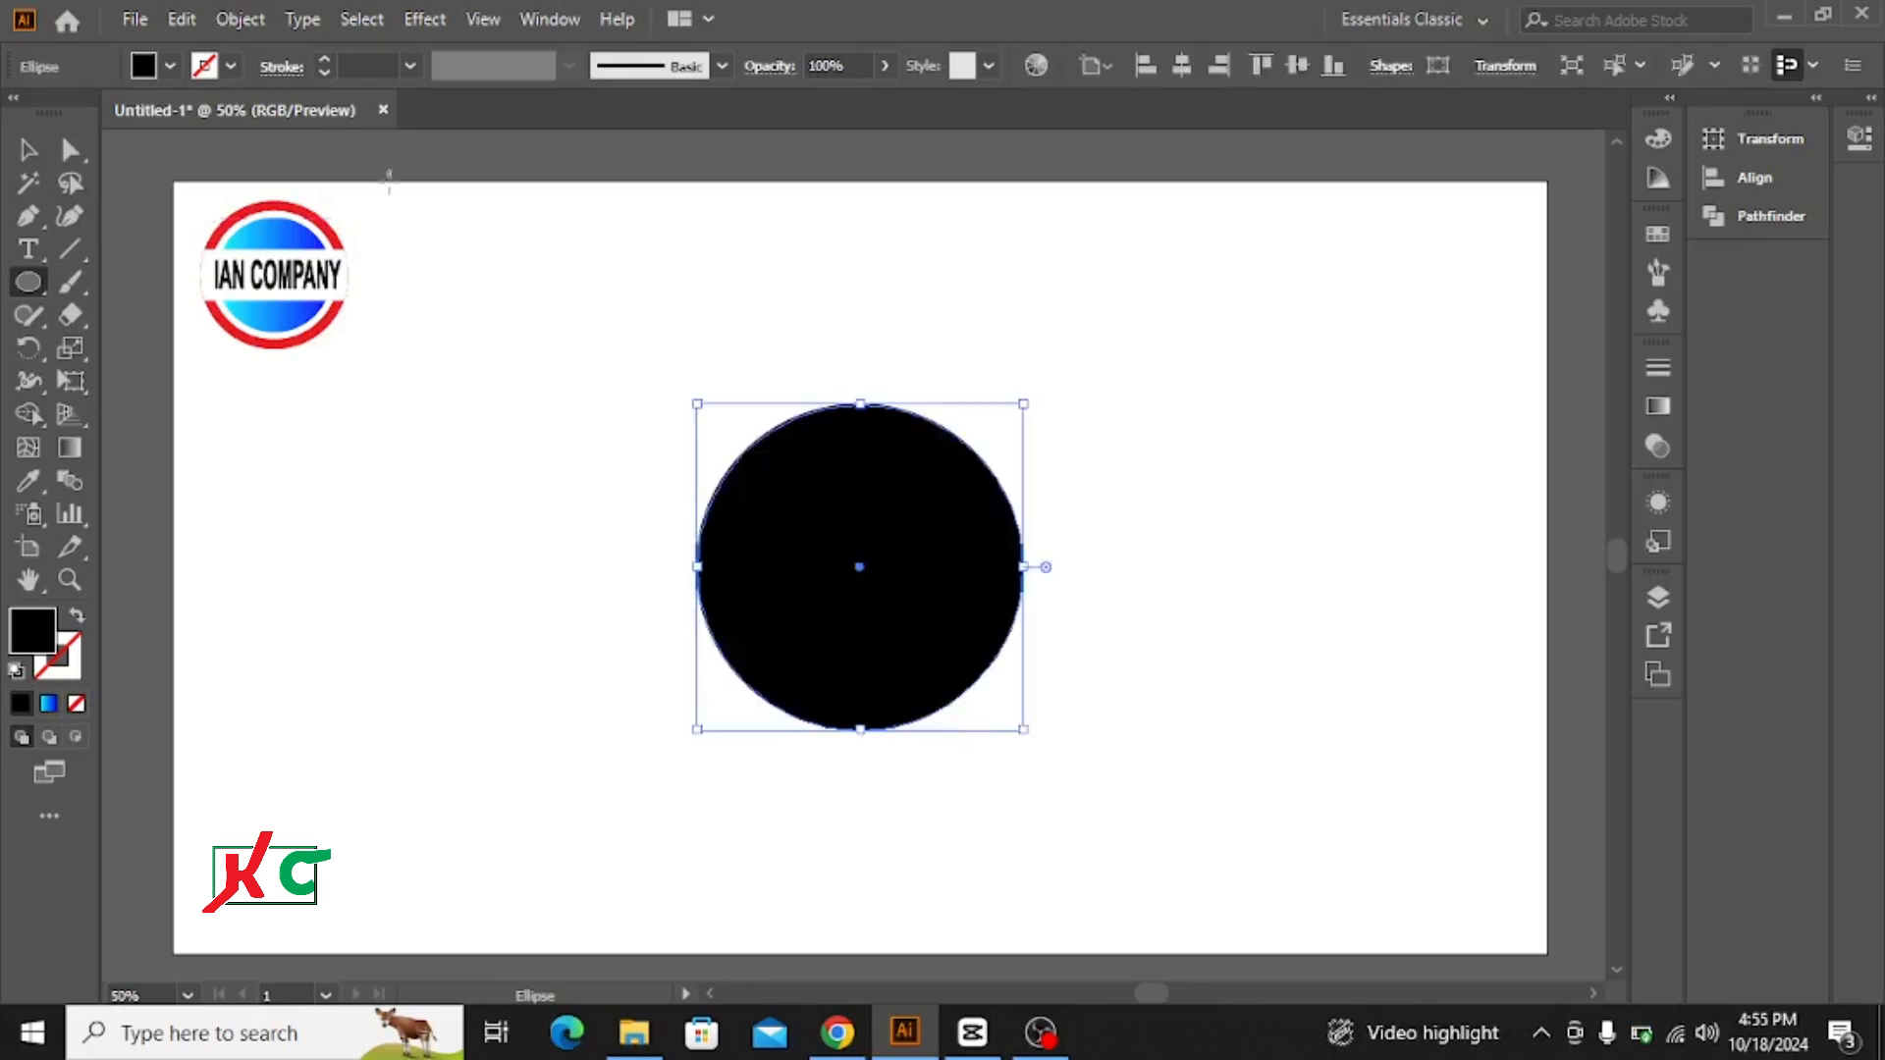
click(29, 154)
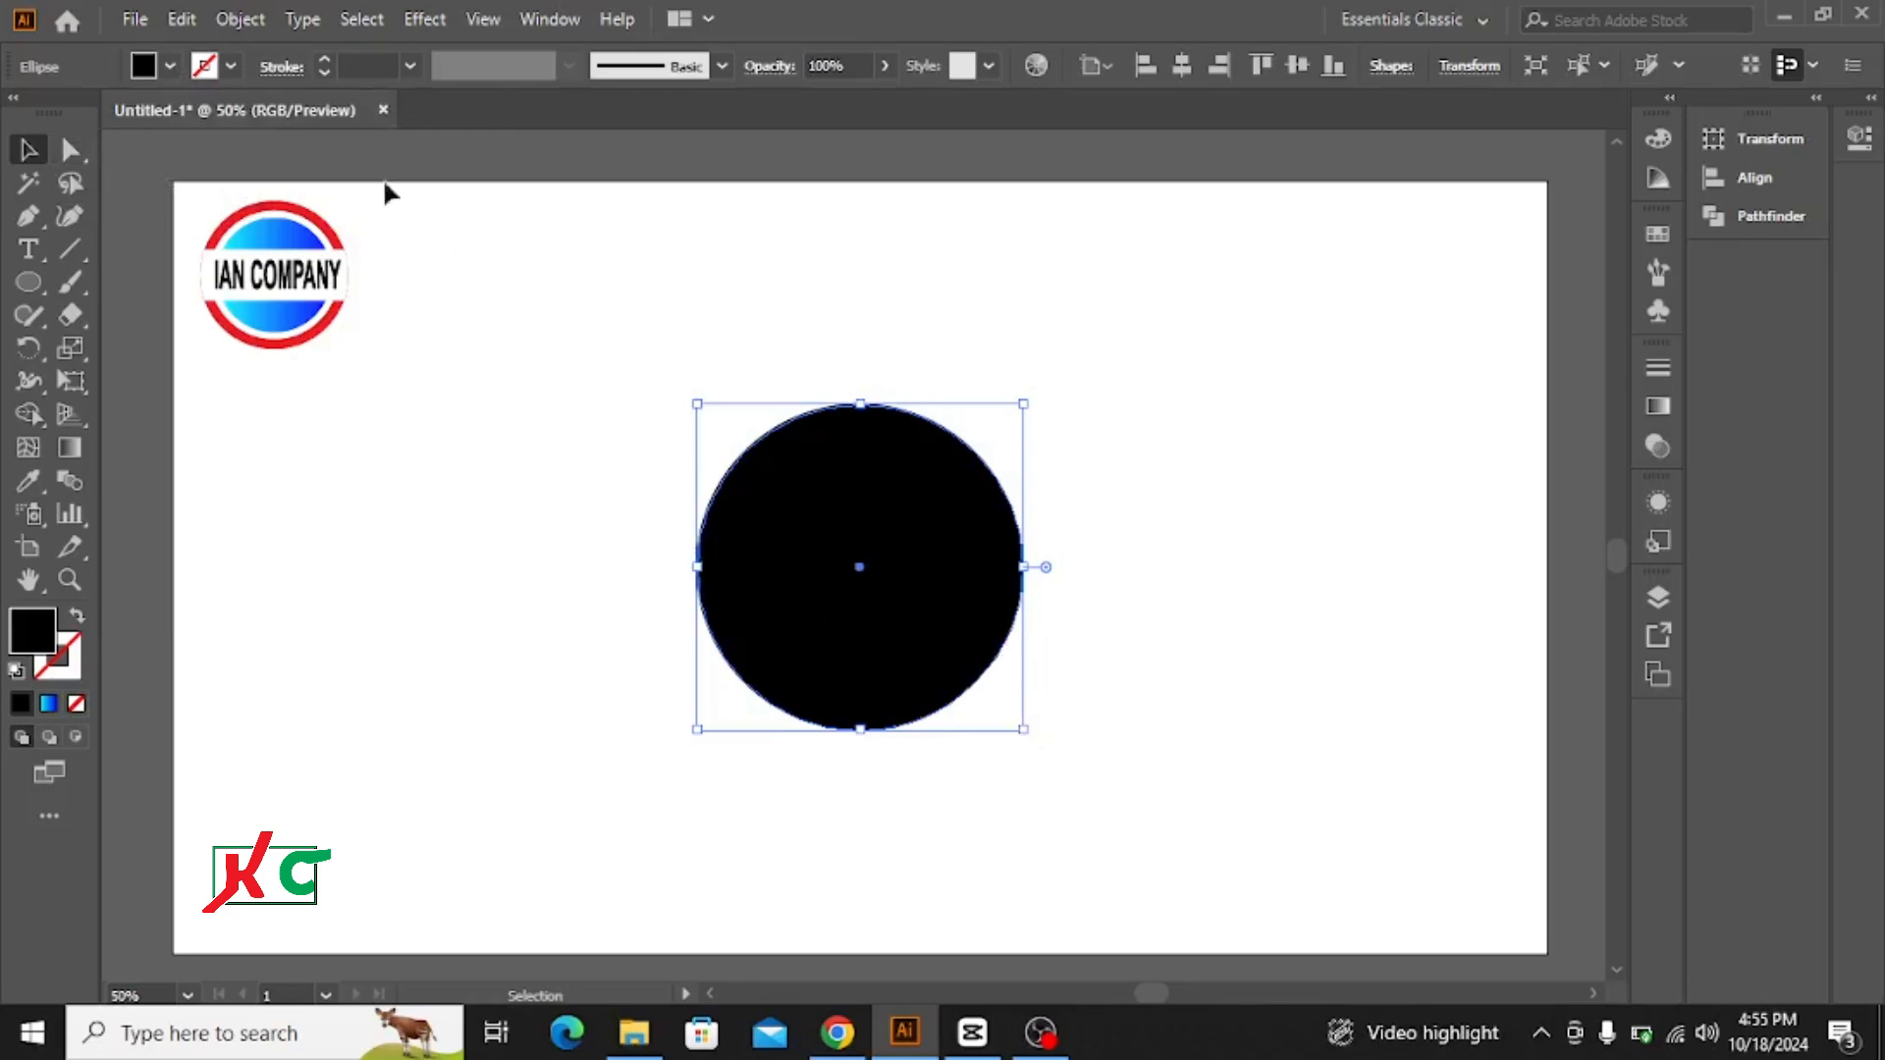
Step: Duplicate the black circle in front of itself and scale the copy down slightly about the same centre
click(184, 21)
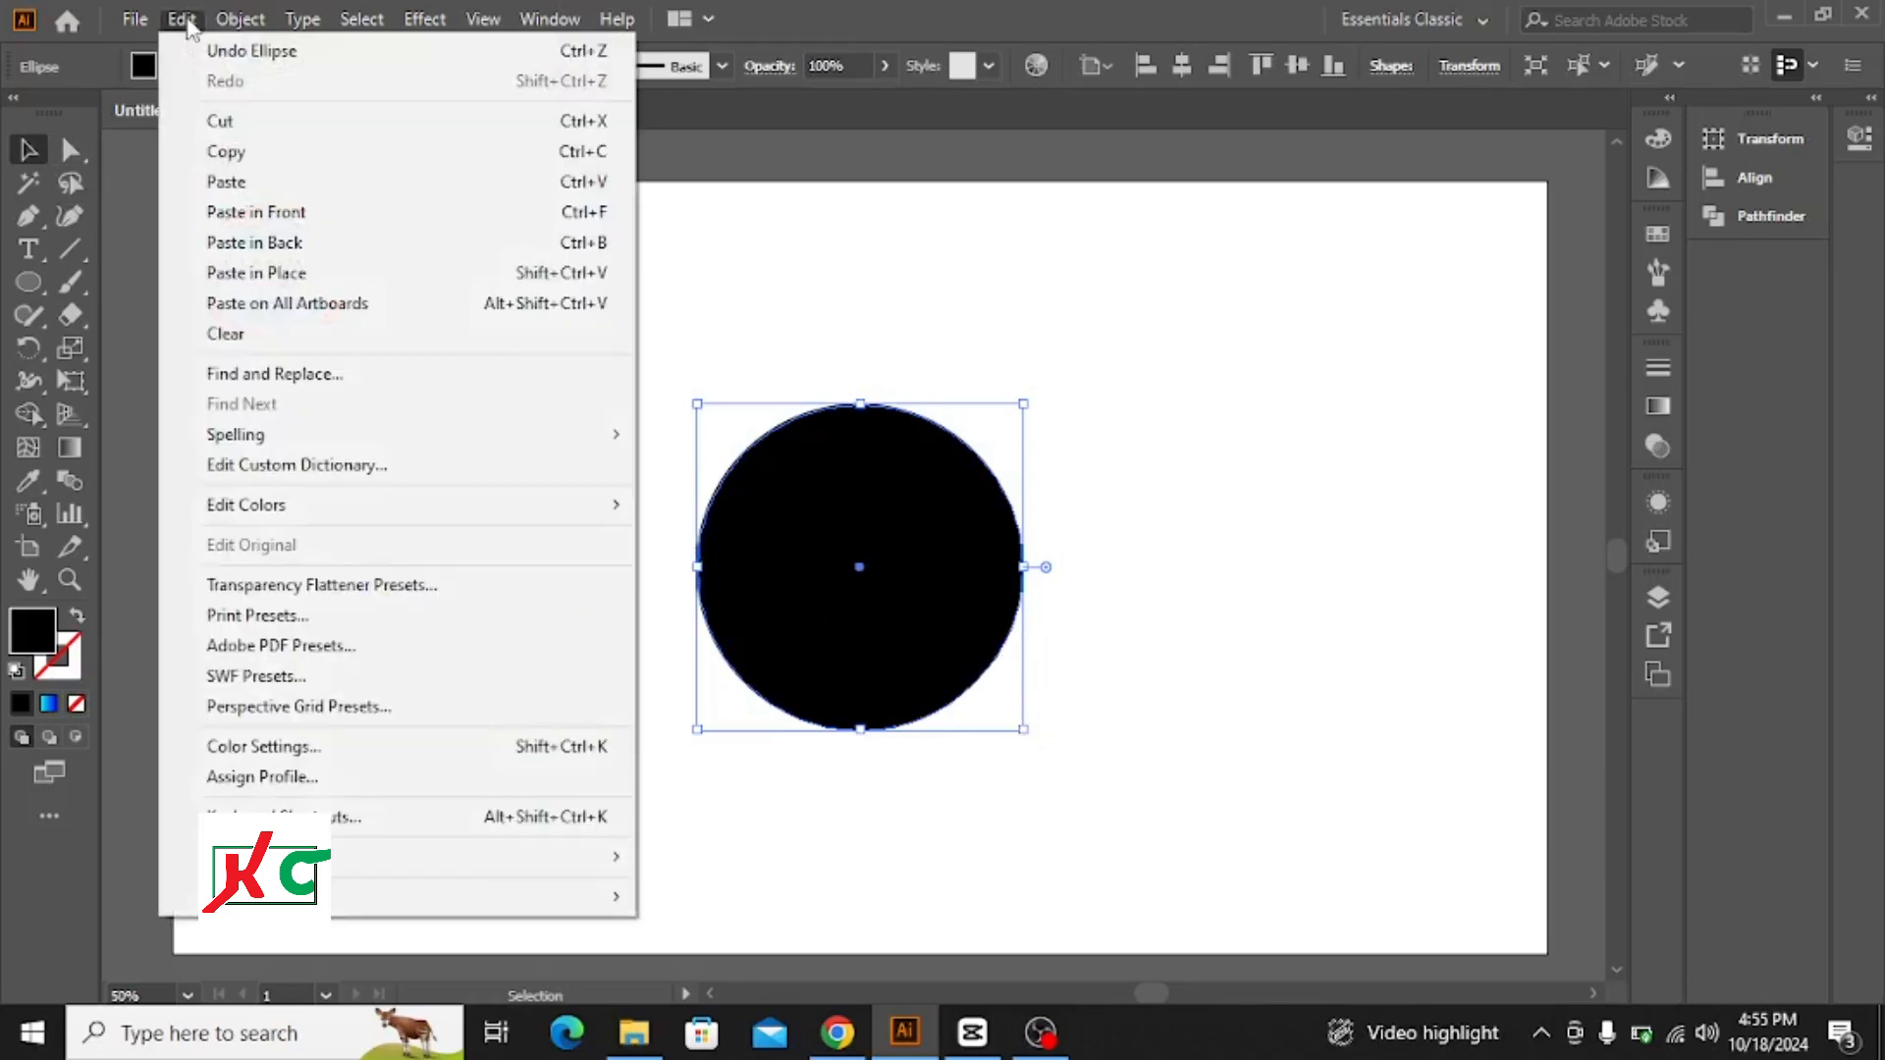
click(240, 155)
click(182, 21)
click(272, 214)
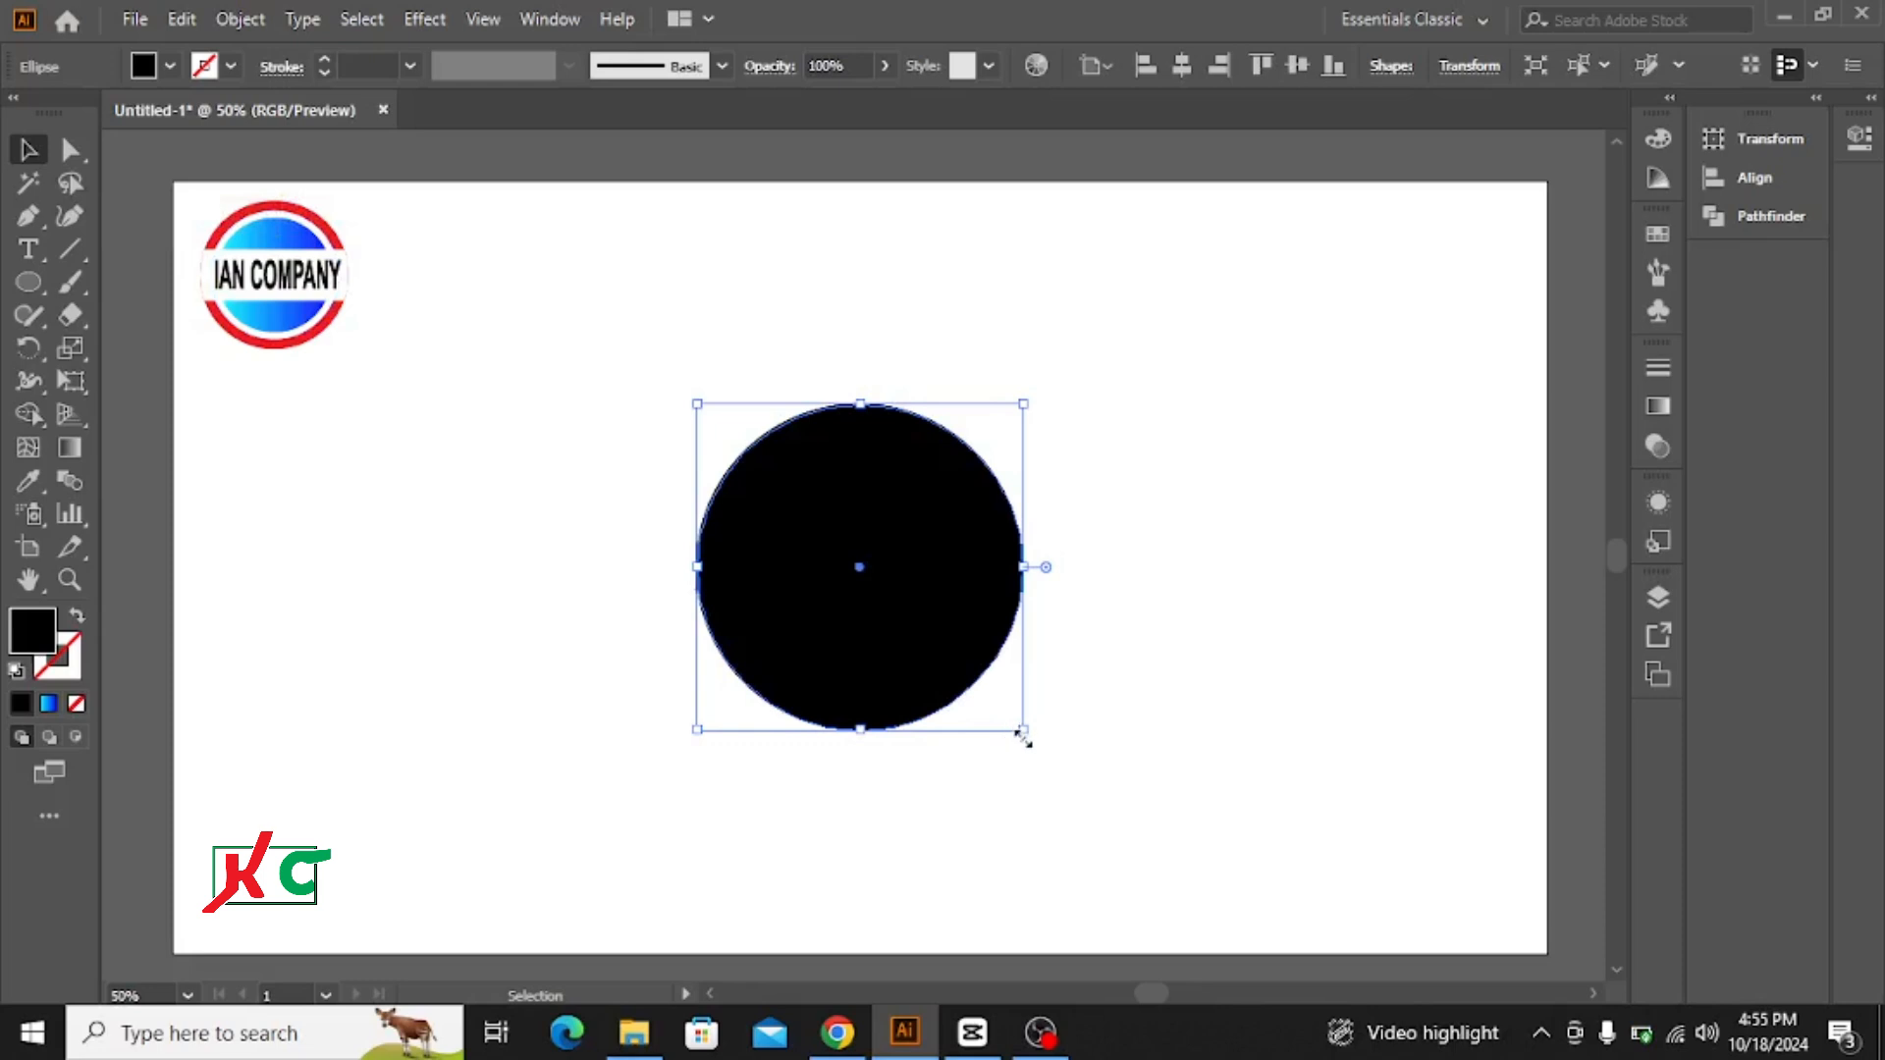
key(alt+shift)
drag(1022, 728, 1003, 720)
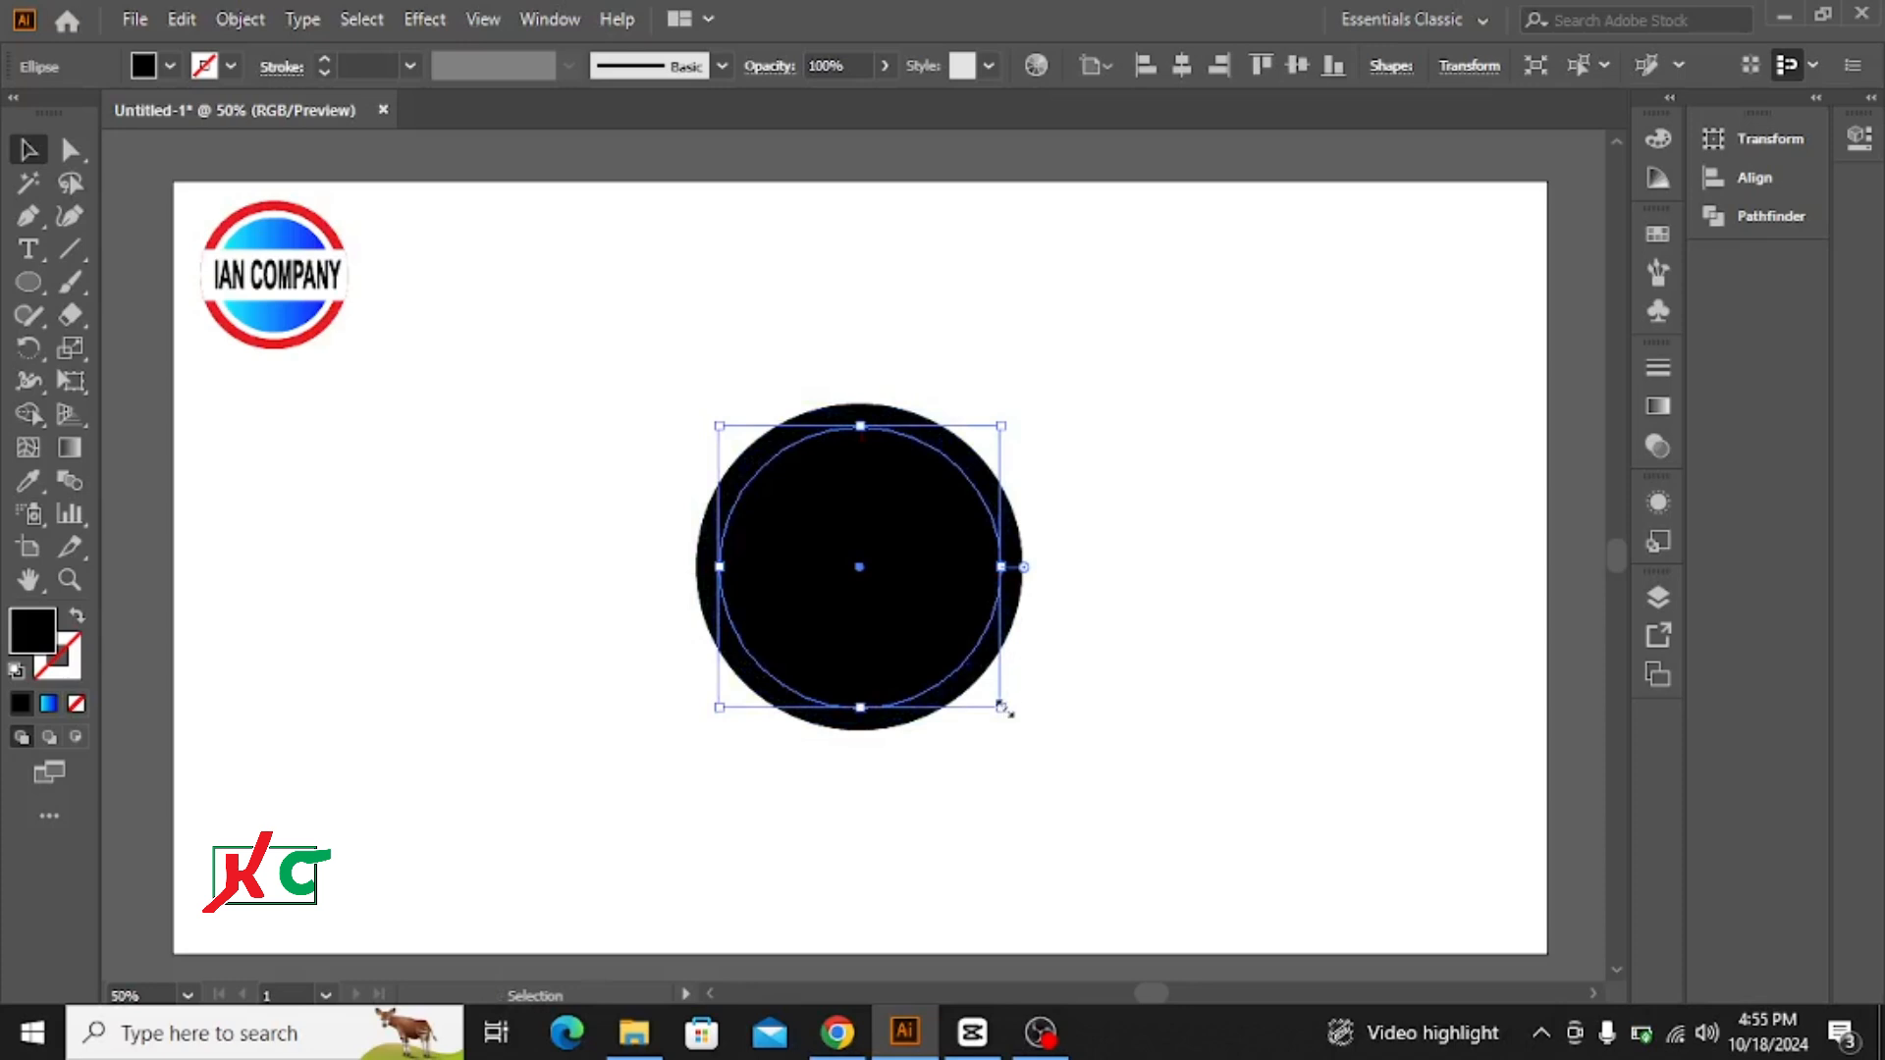
drag(1002, 707, 1009, 722)
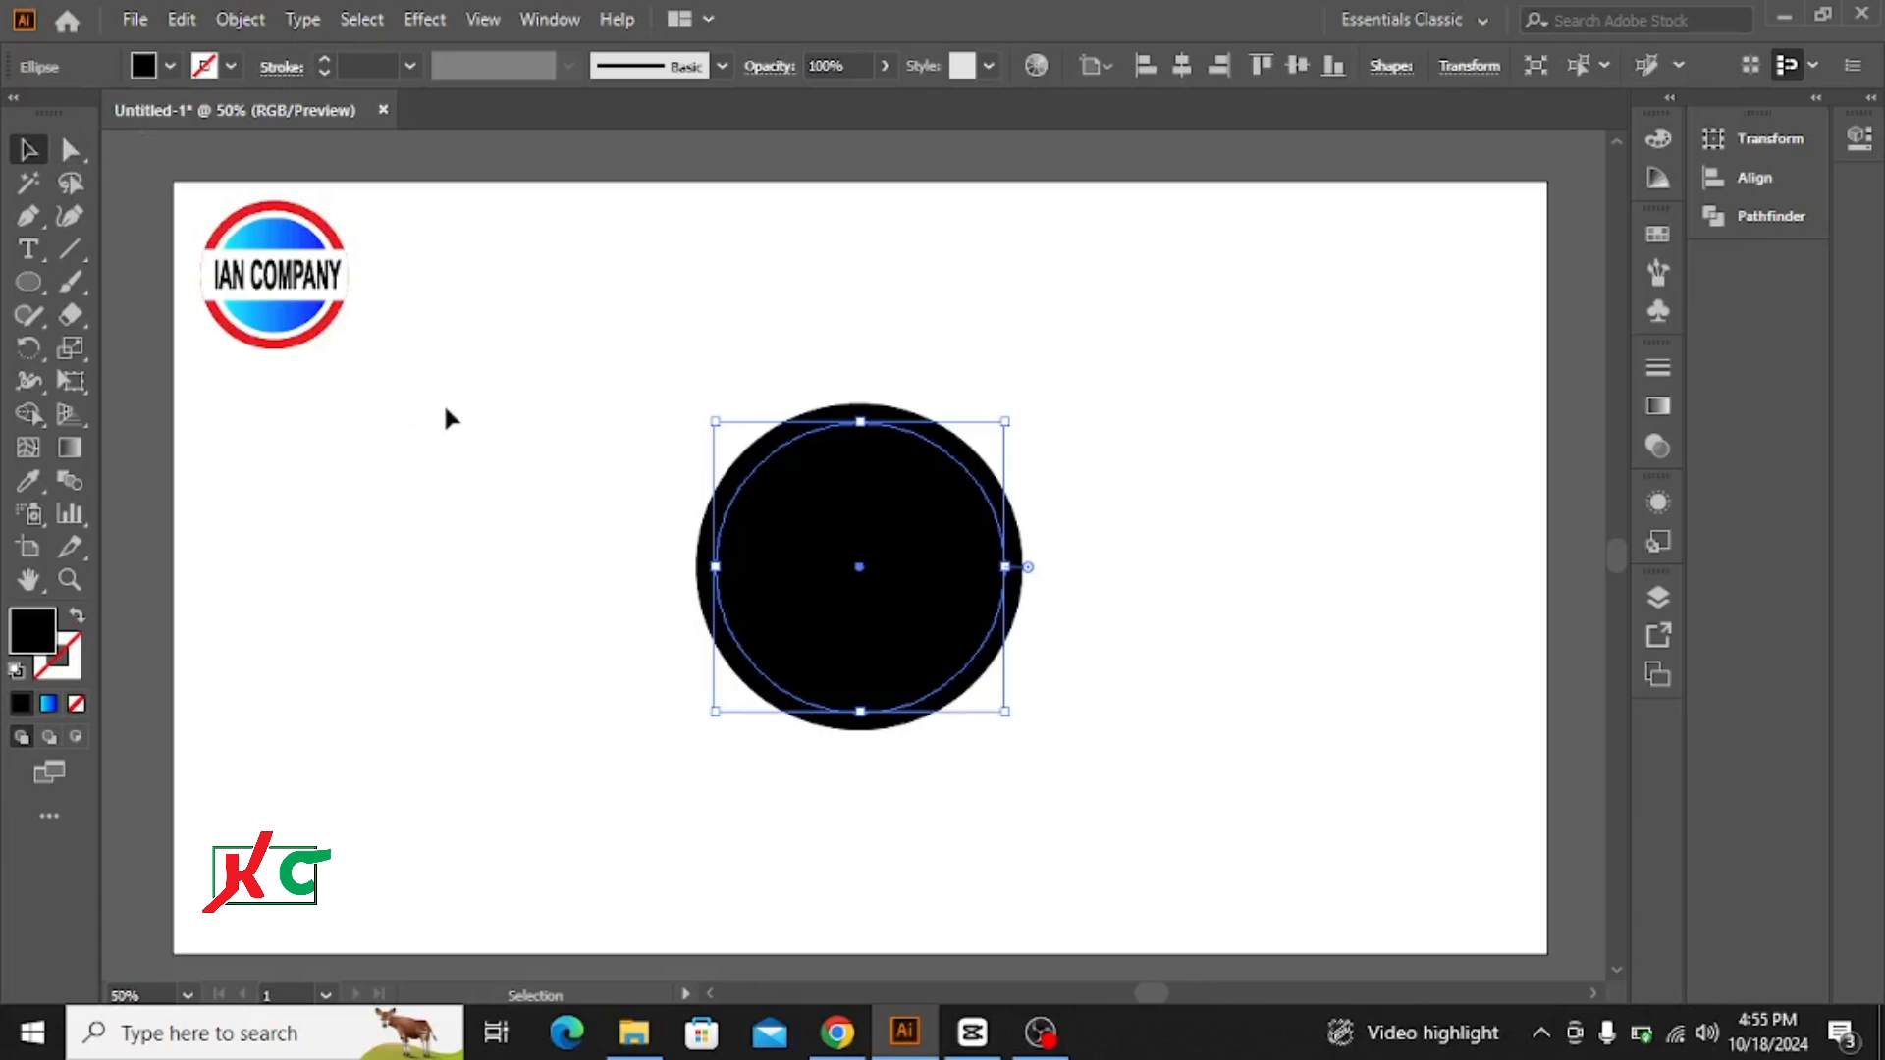
Step: Cut the inner circle out of the outer one with the Shape Builder tool, leaving a thin ring
drag(589, 349, 1081, 685)
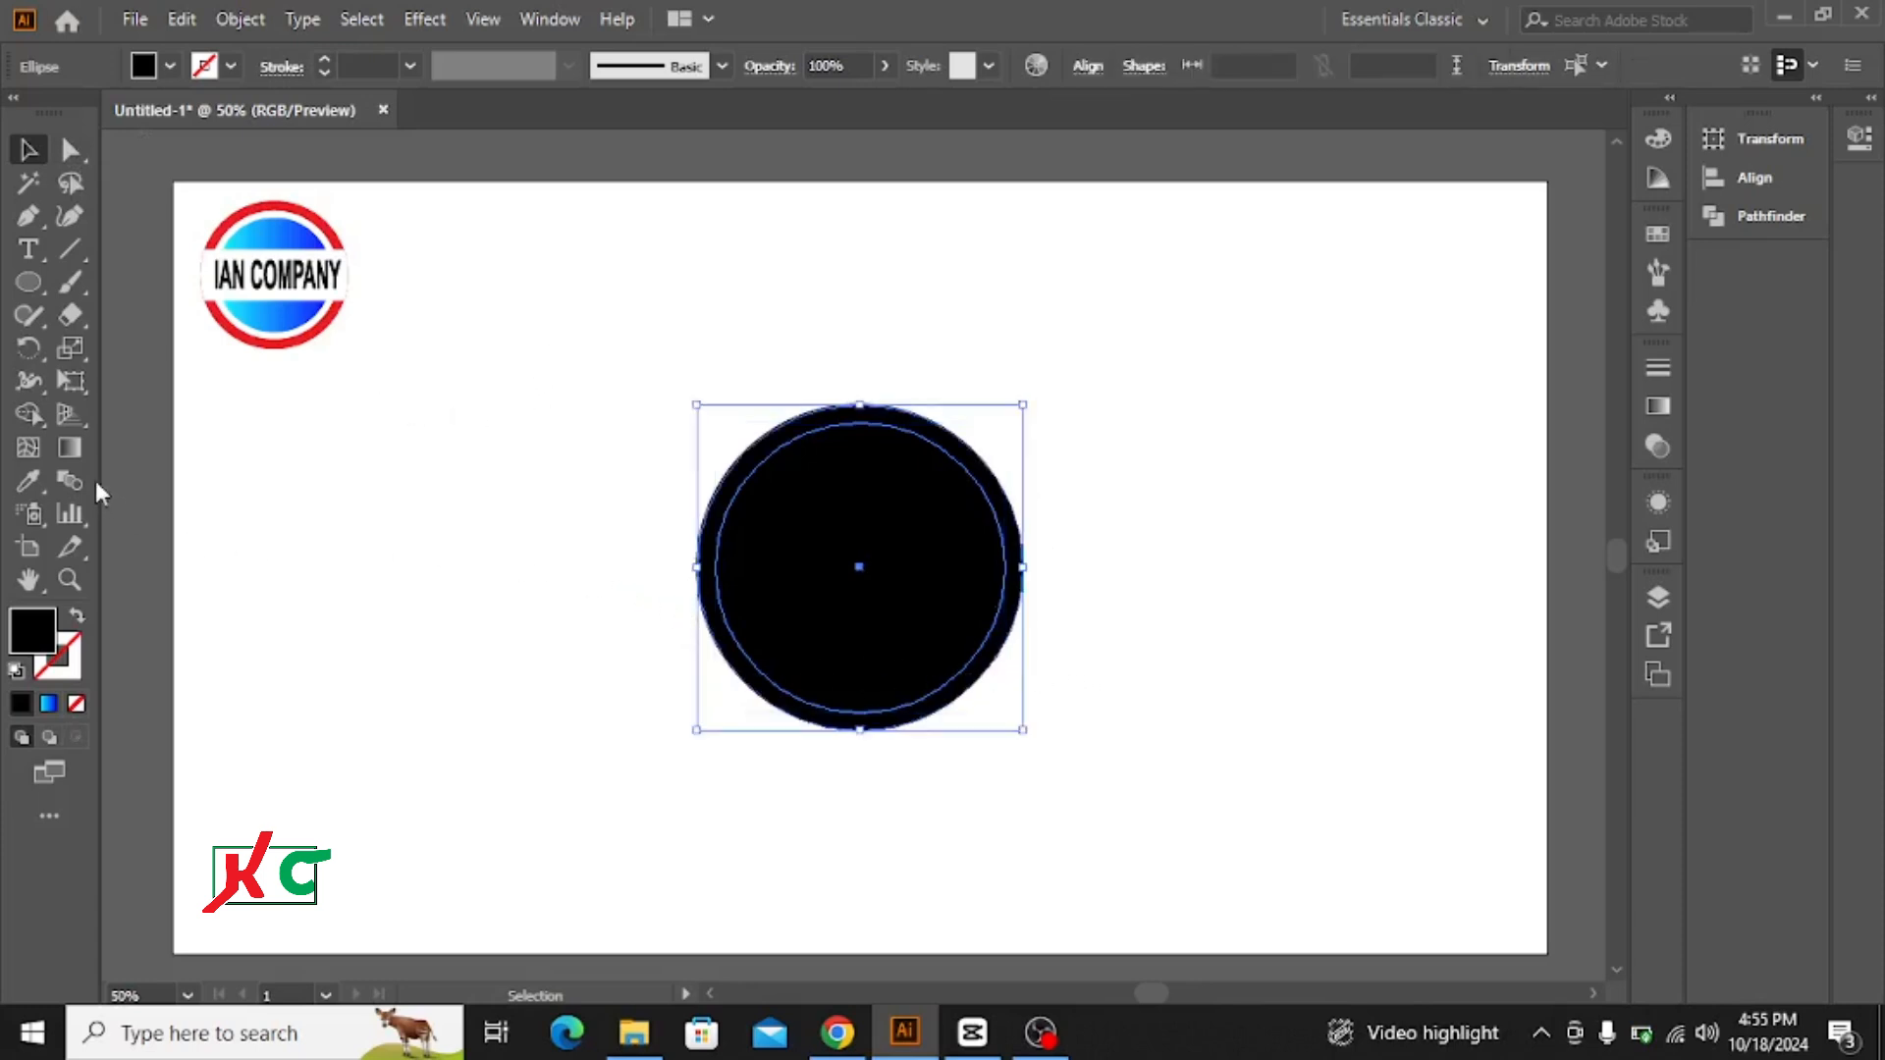
click(29, 415)
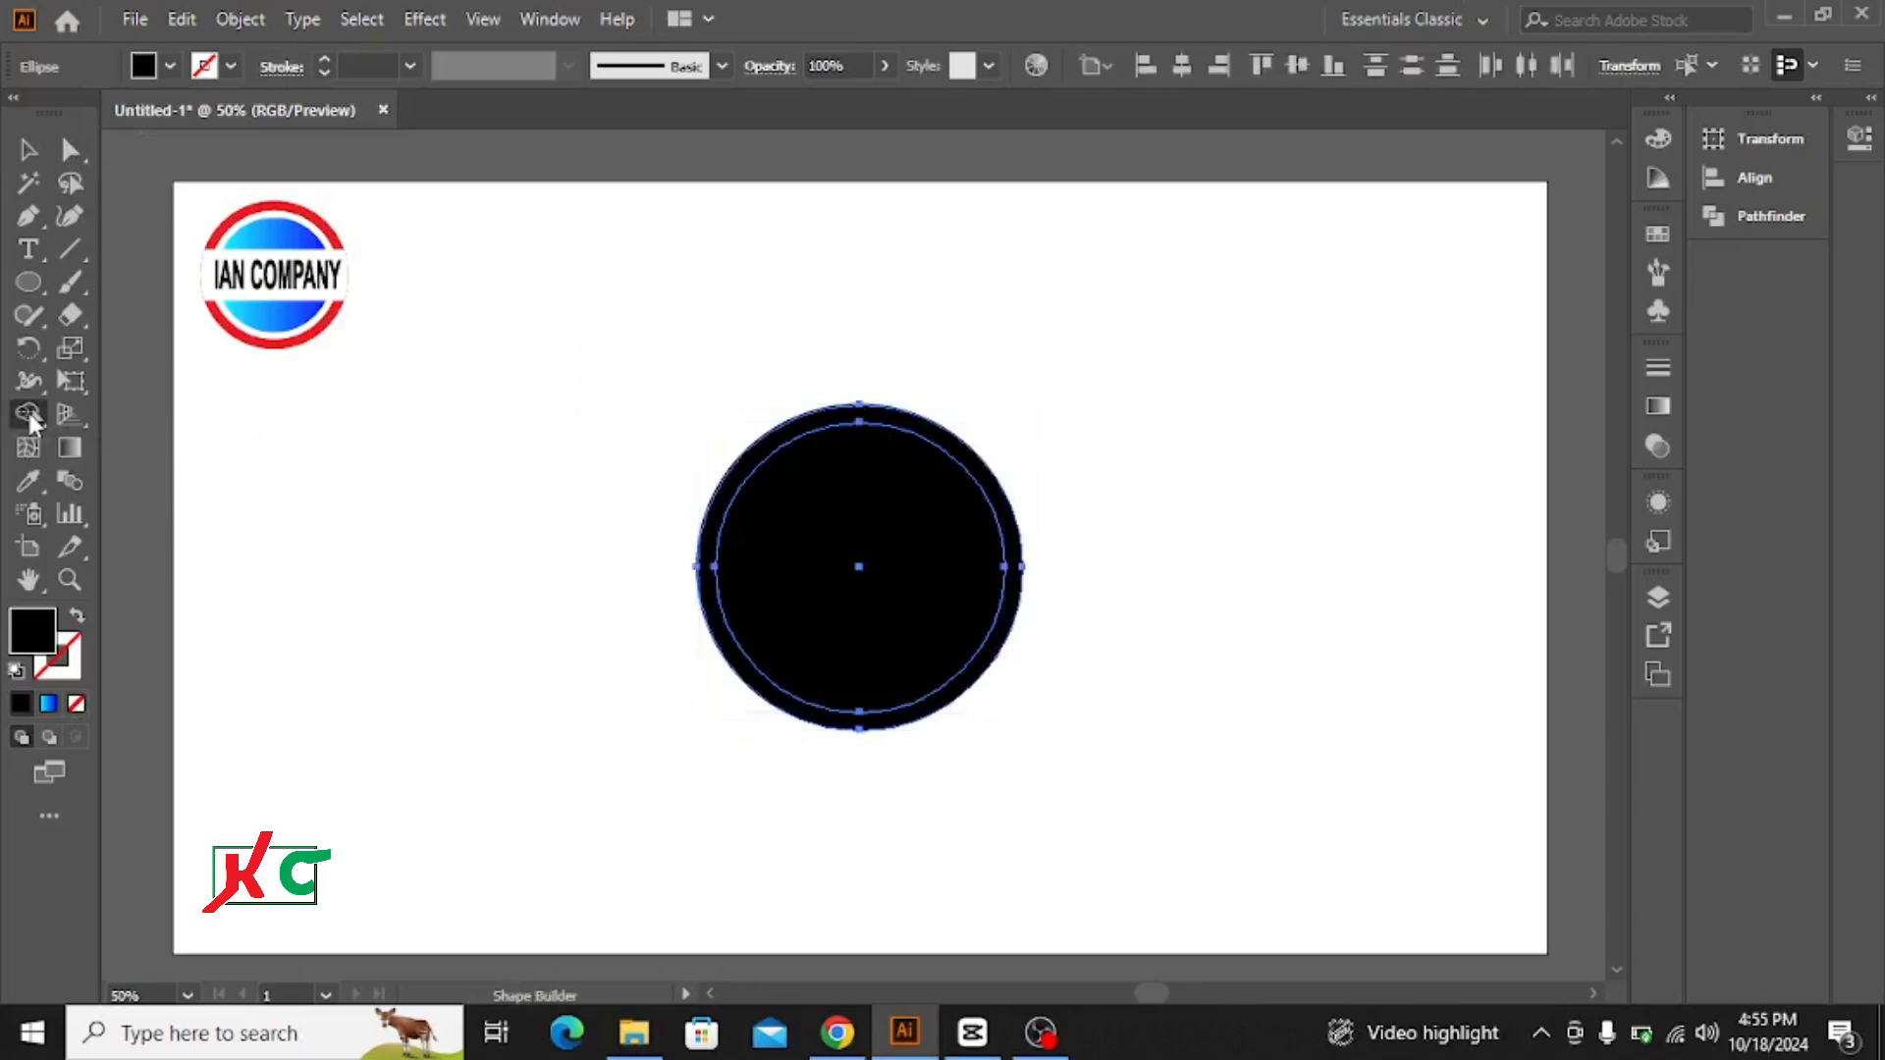
alt+click(908, 586)
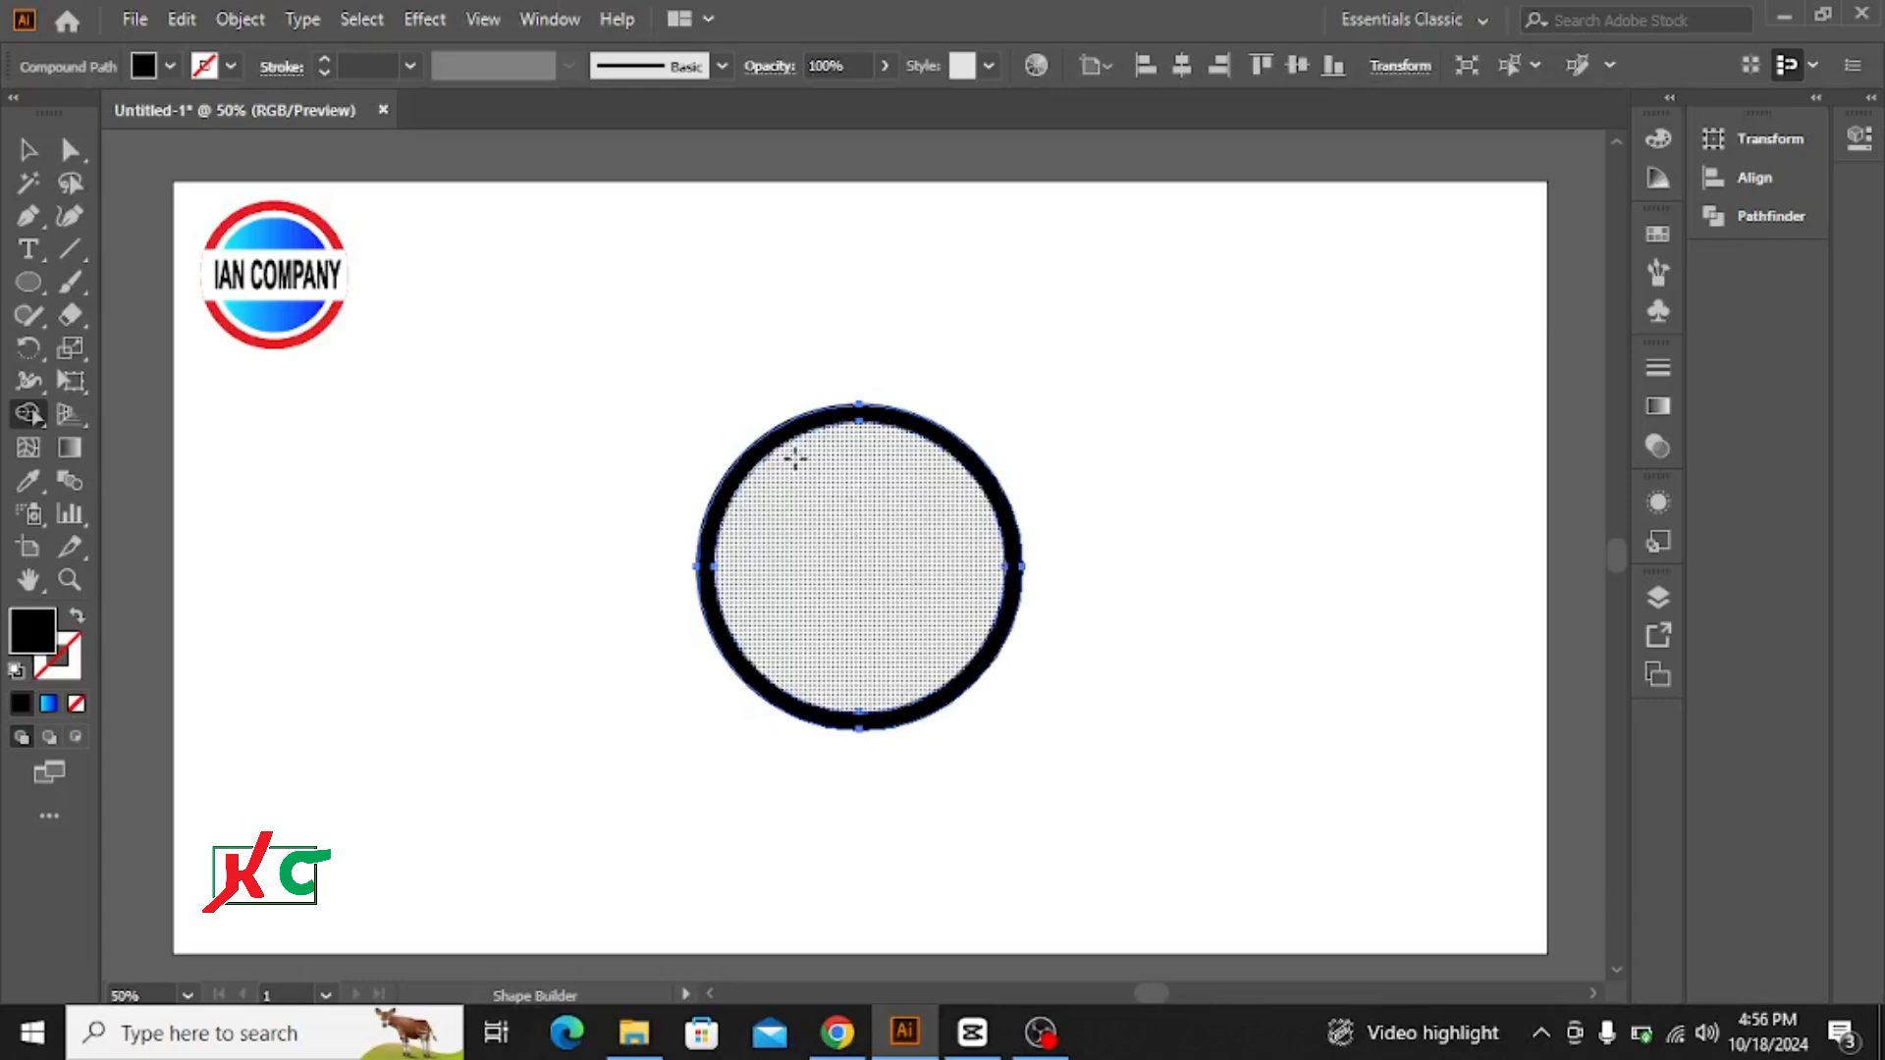
click(29, 150)
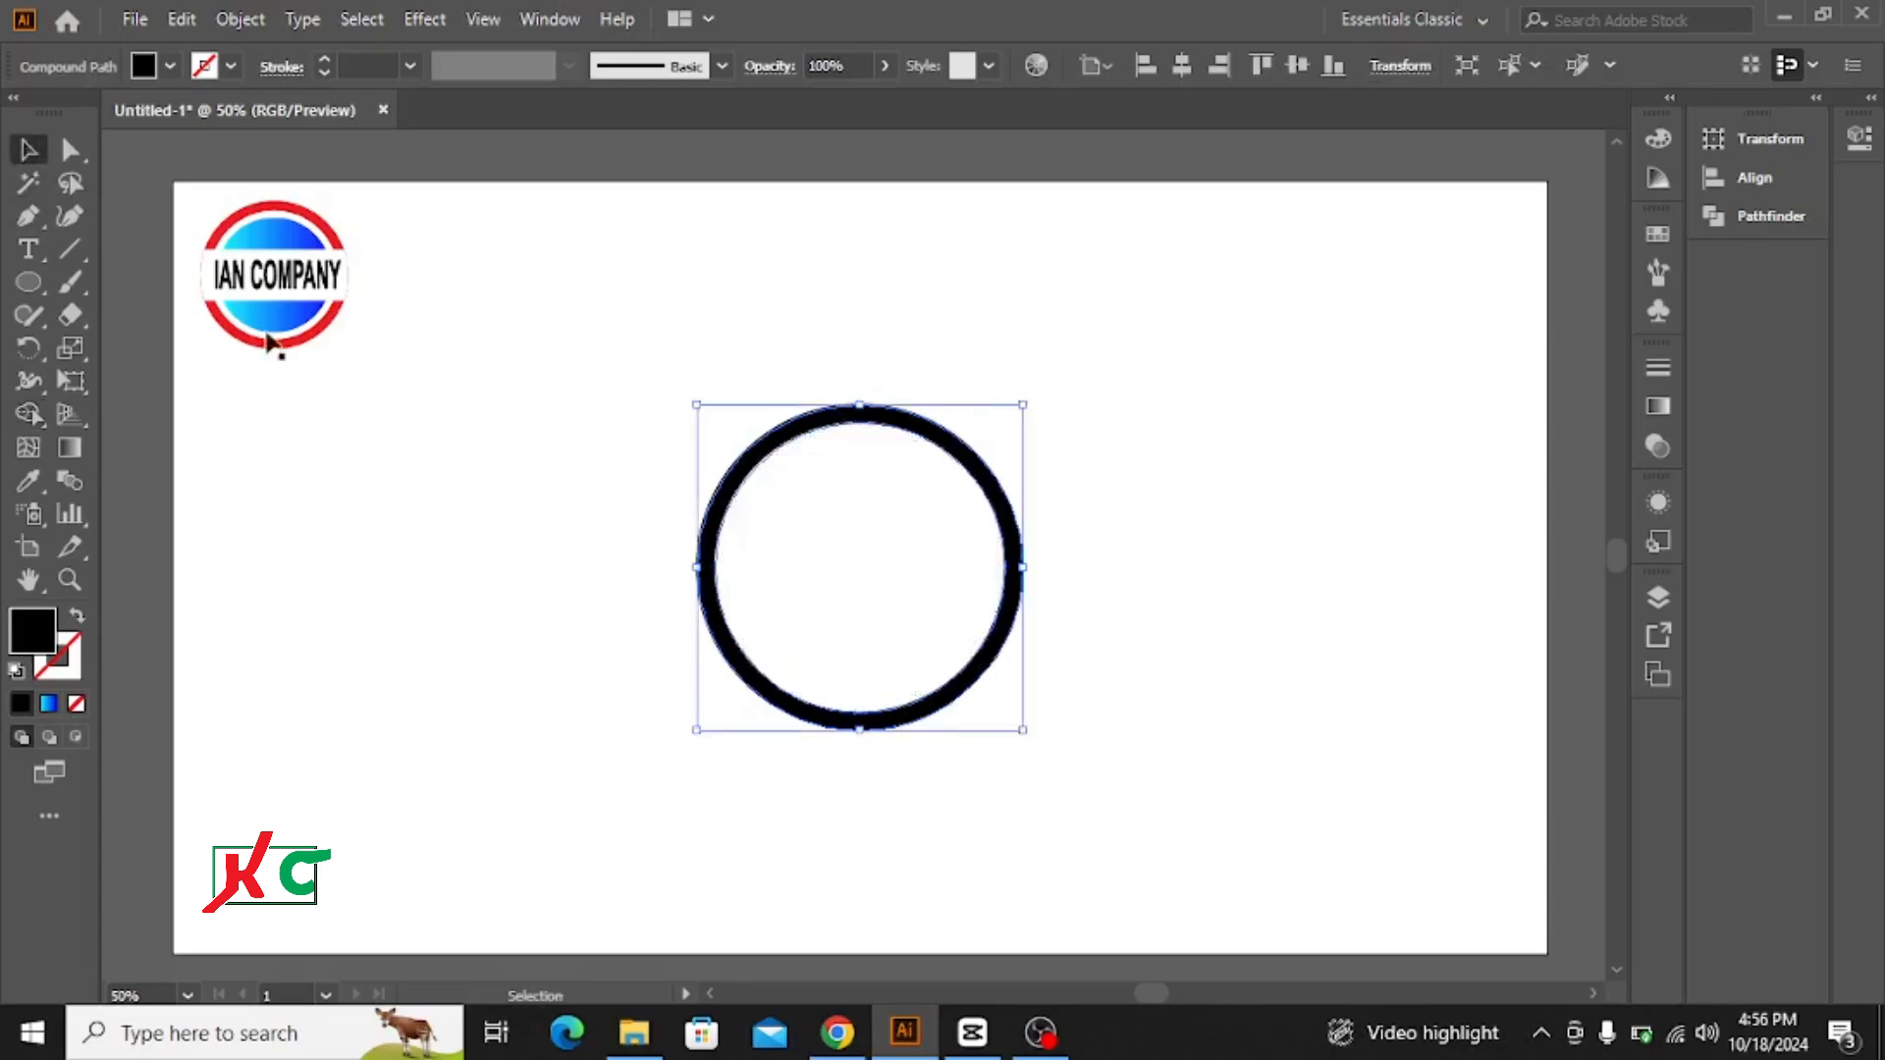
click(678, 312)
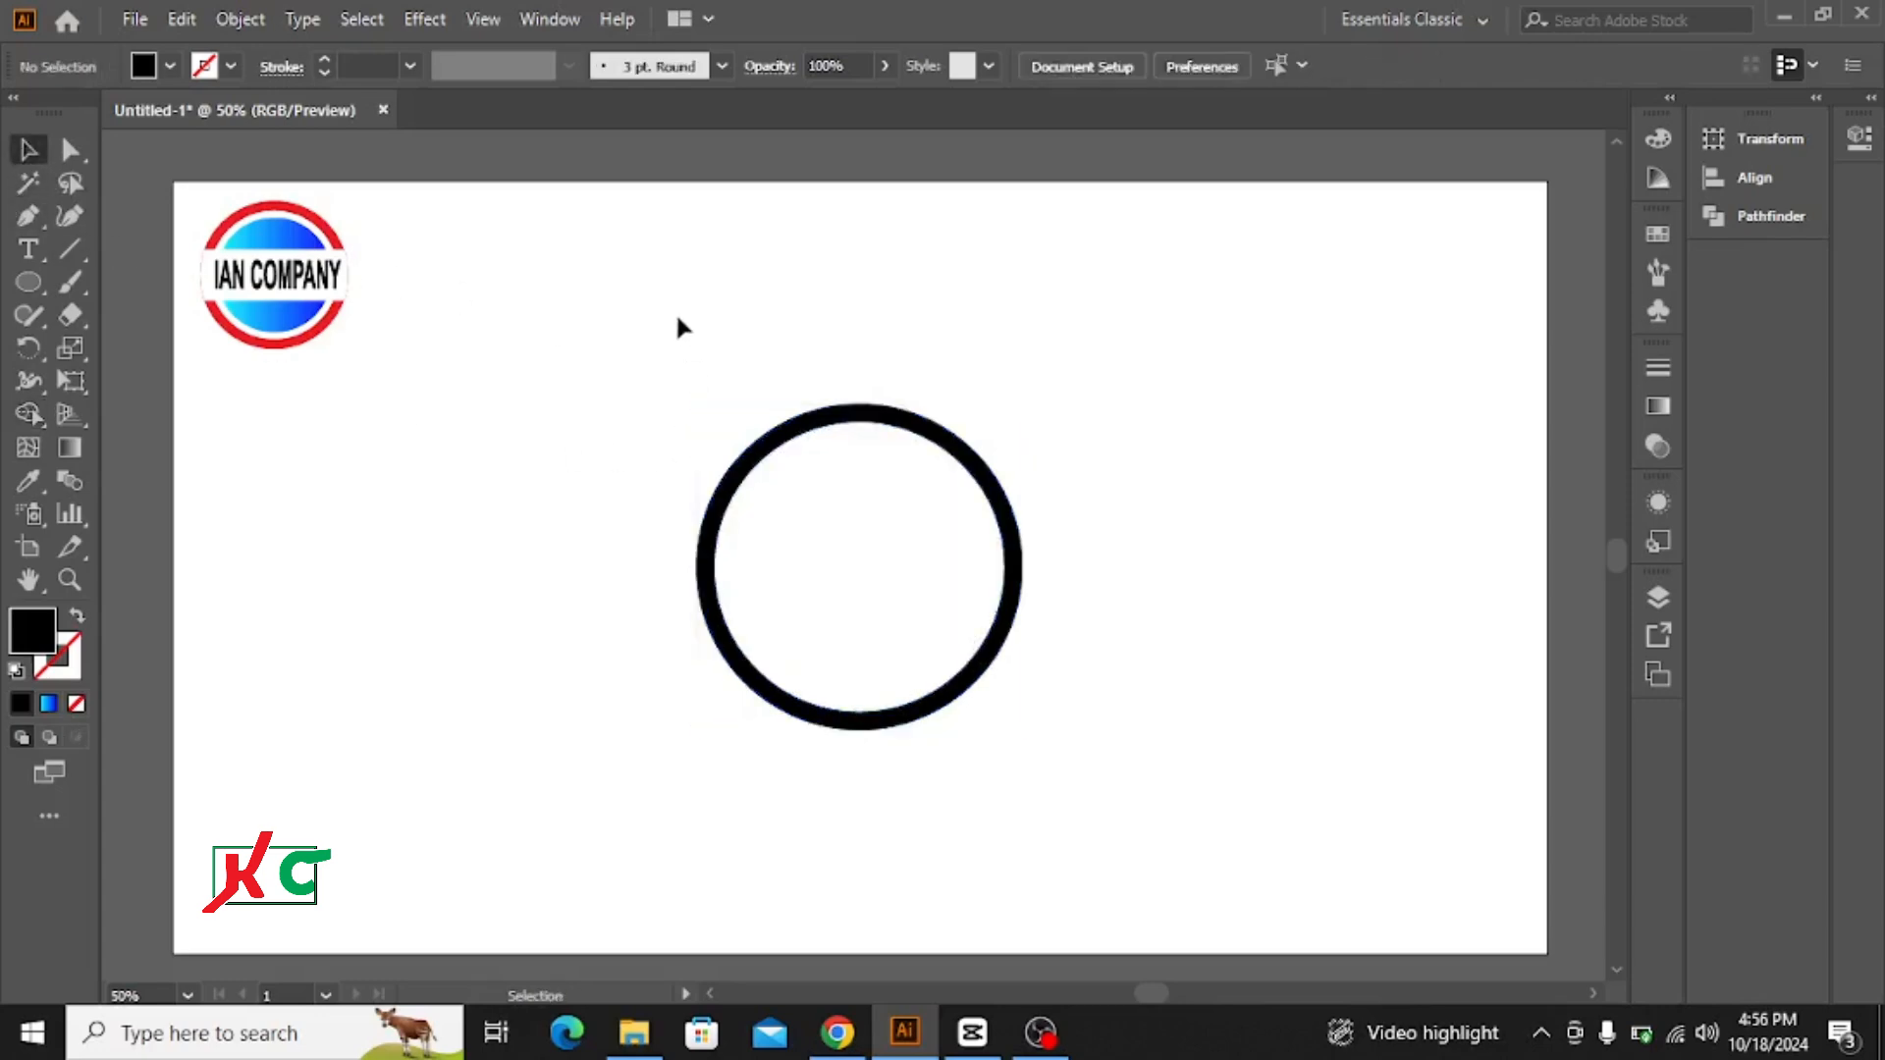
Step: Fill the ring with the pure red swatch
click(744, 459)
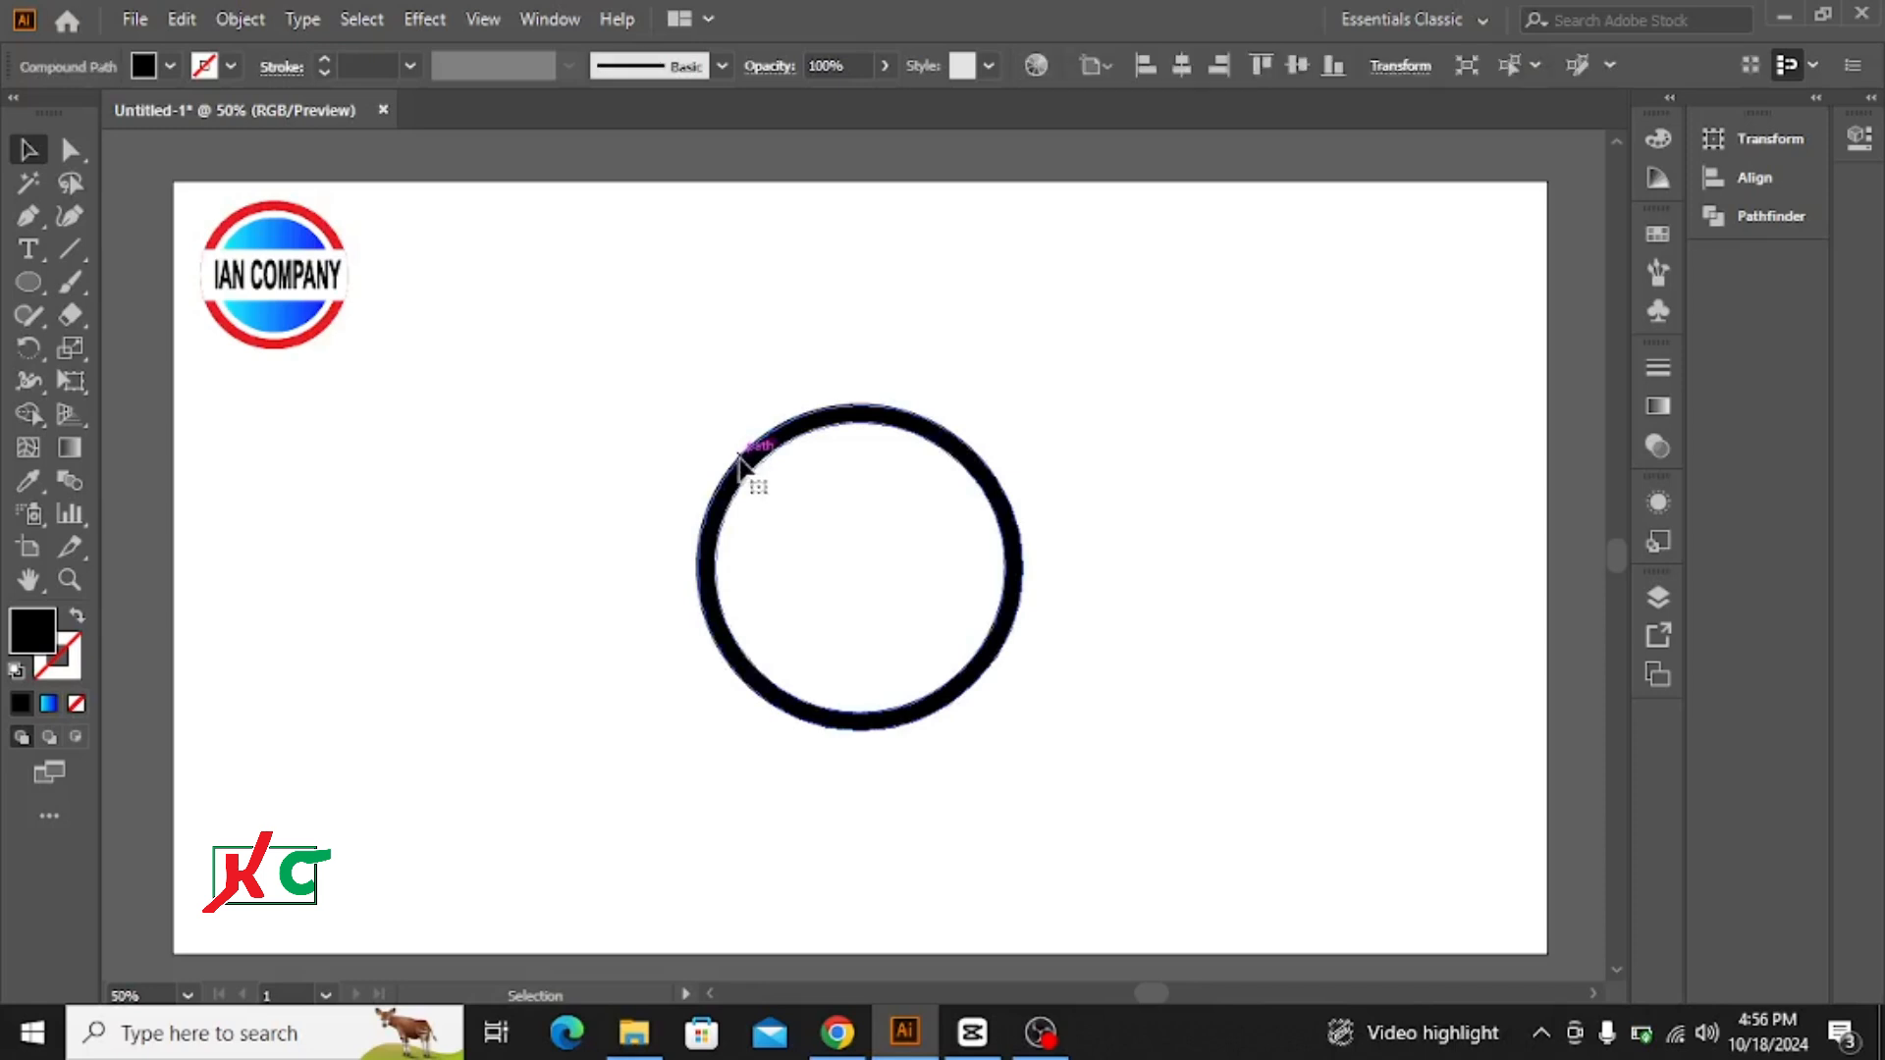
click(169, 65)
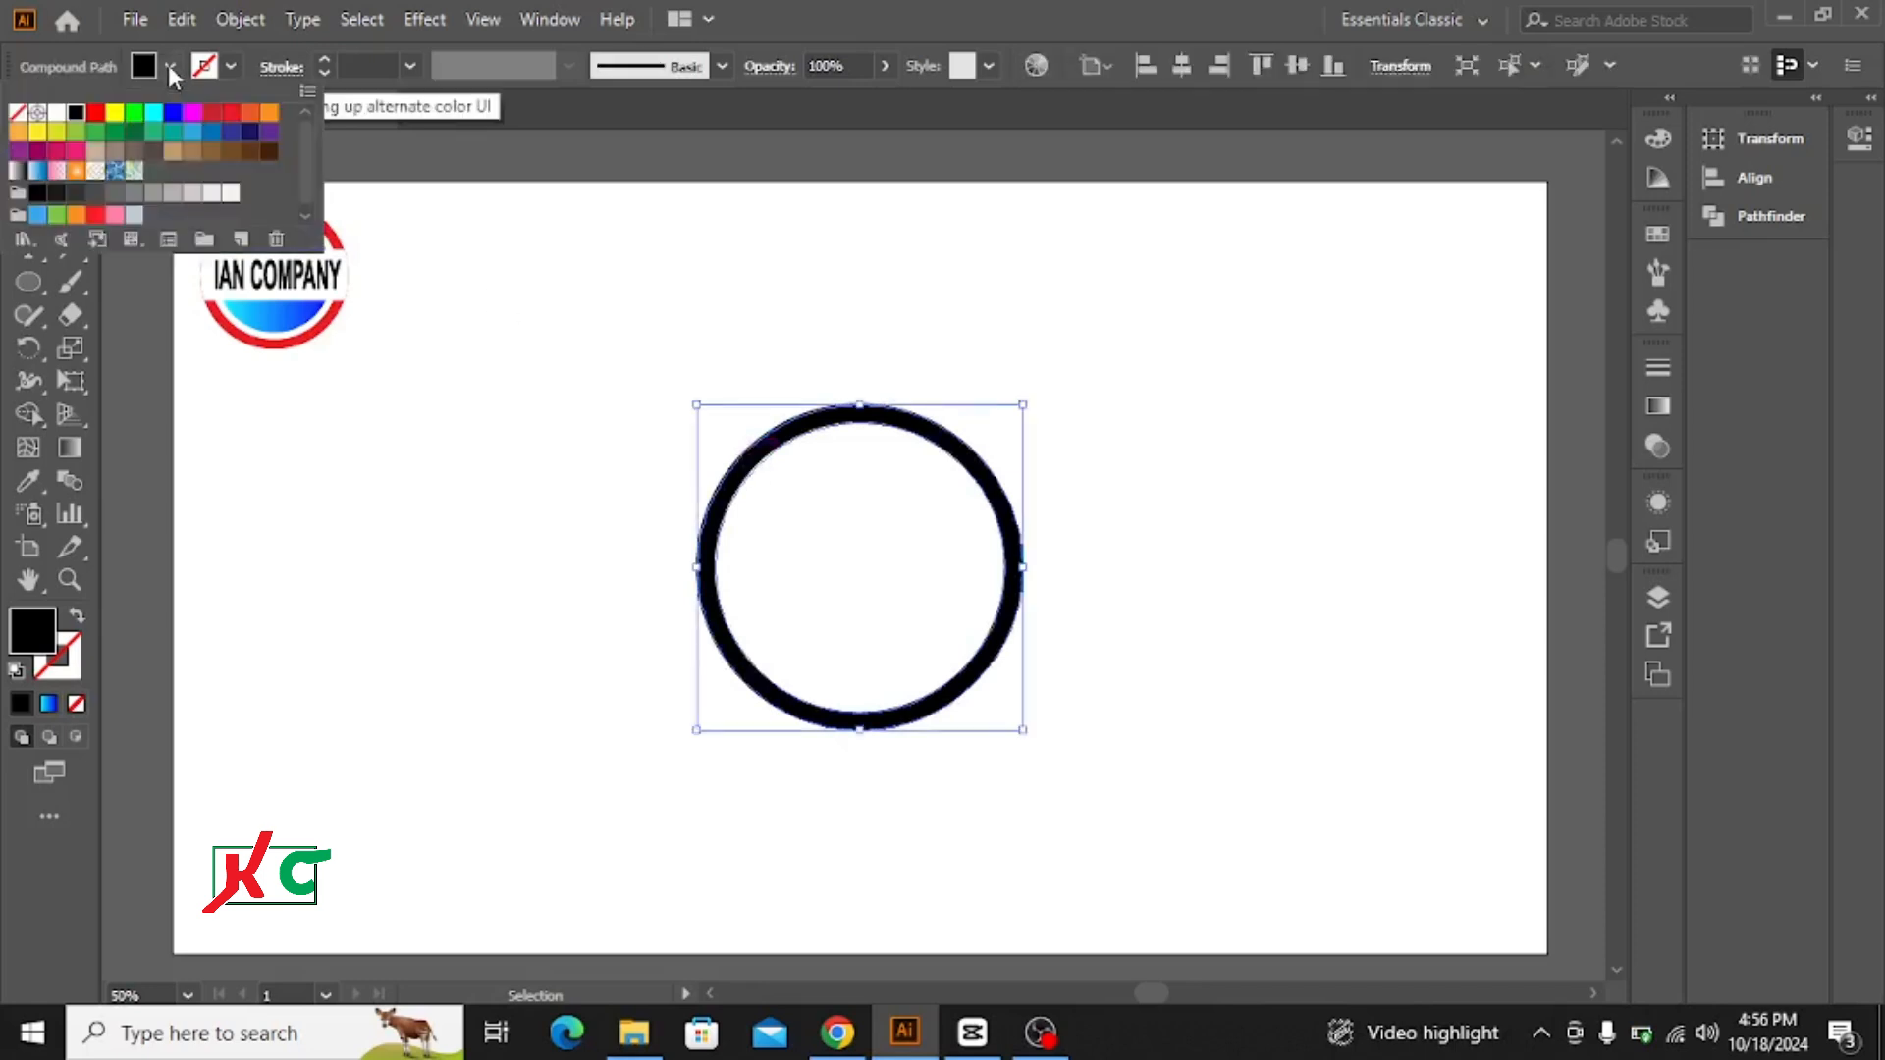
click(96, 113)
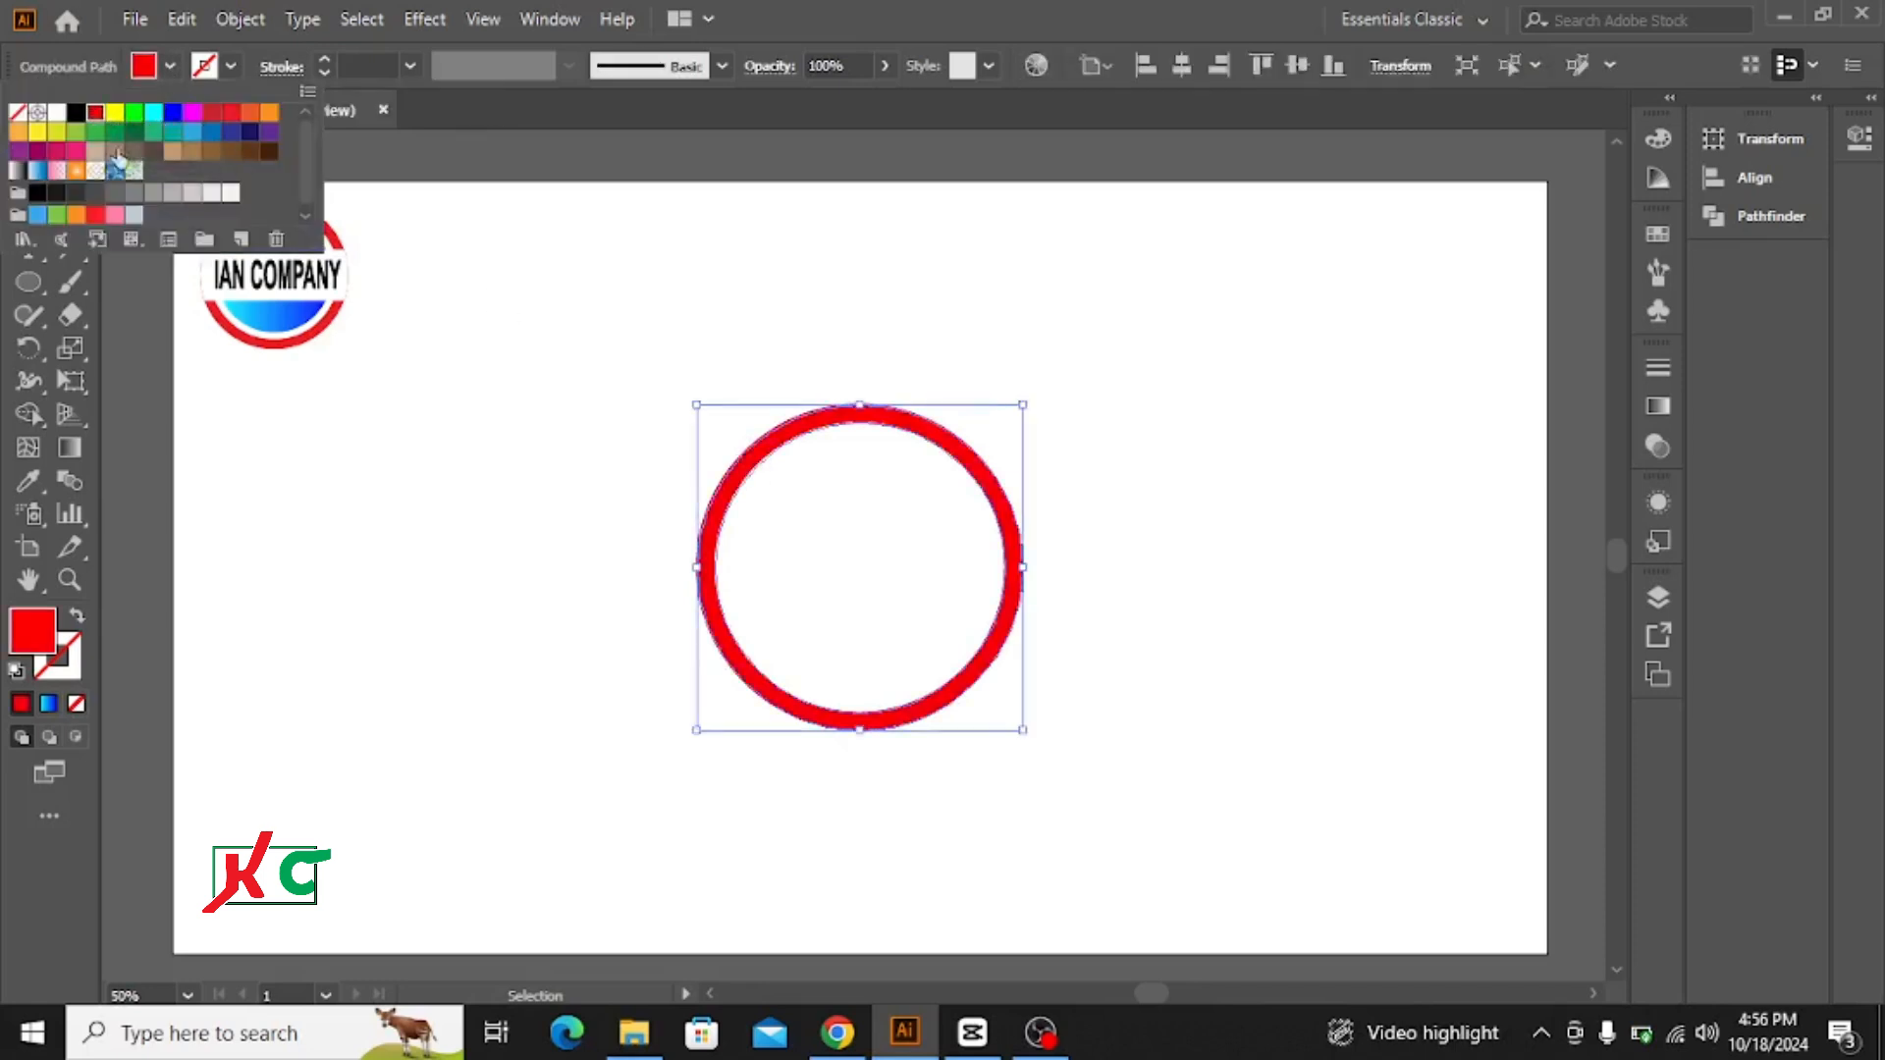
click(460, 284)
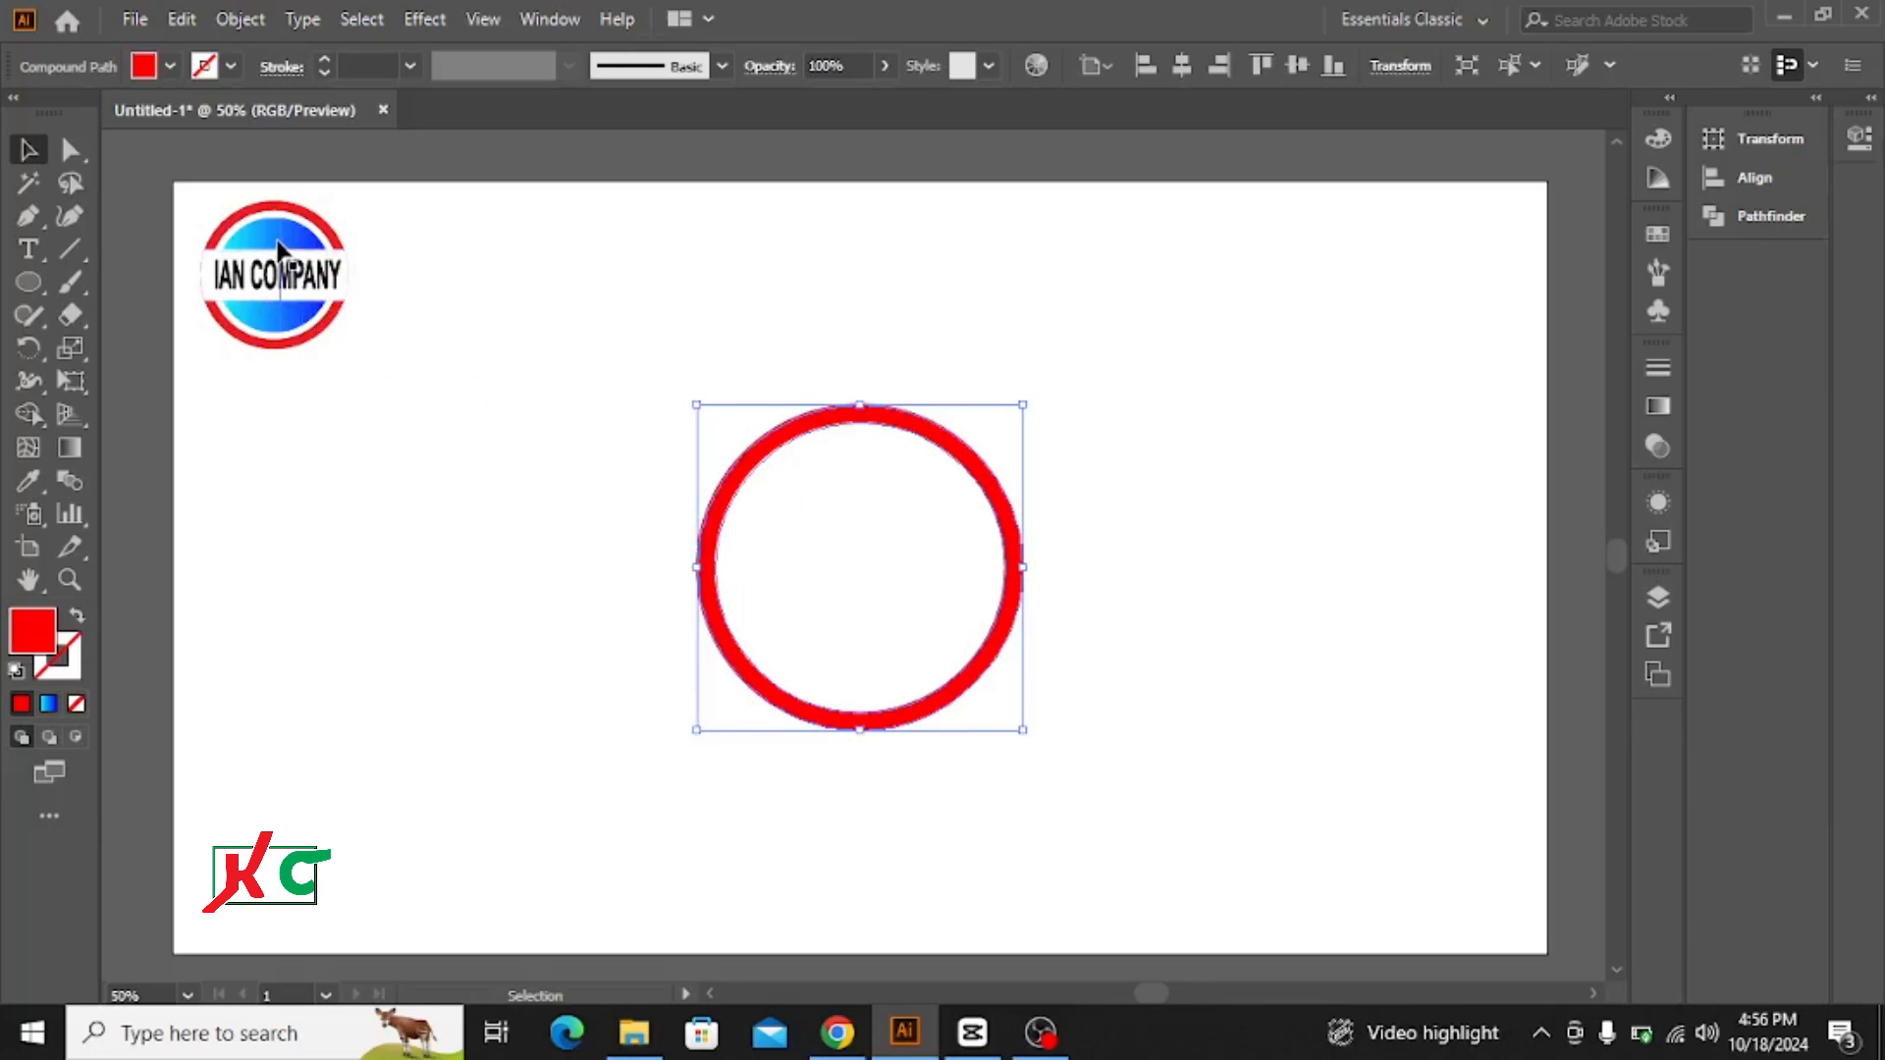
Step: Draw a smaller concentric circle inside the red ring, leaving a narrow gap, and fill it with the cyan-to-blue linear gradient
click(29, 282)
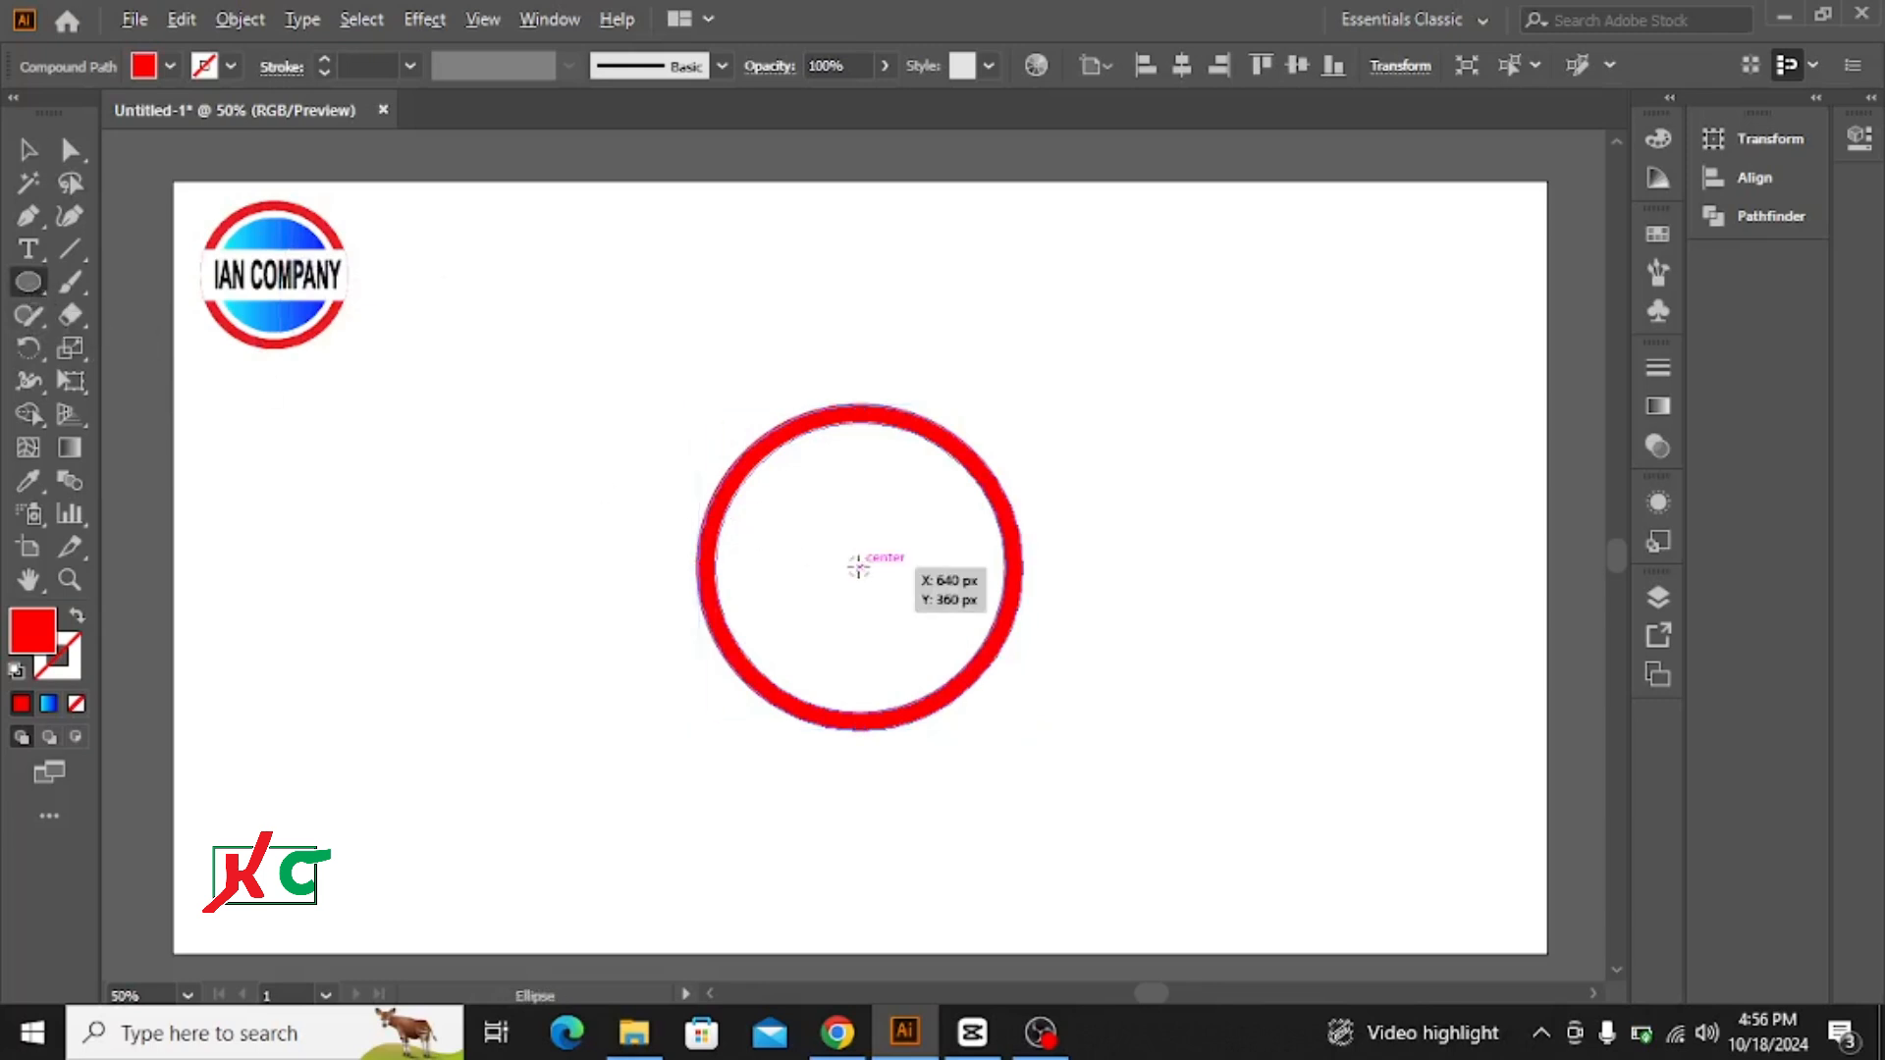
drag(858, 567, 941, 698)
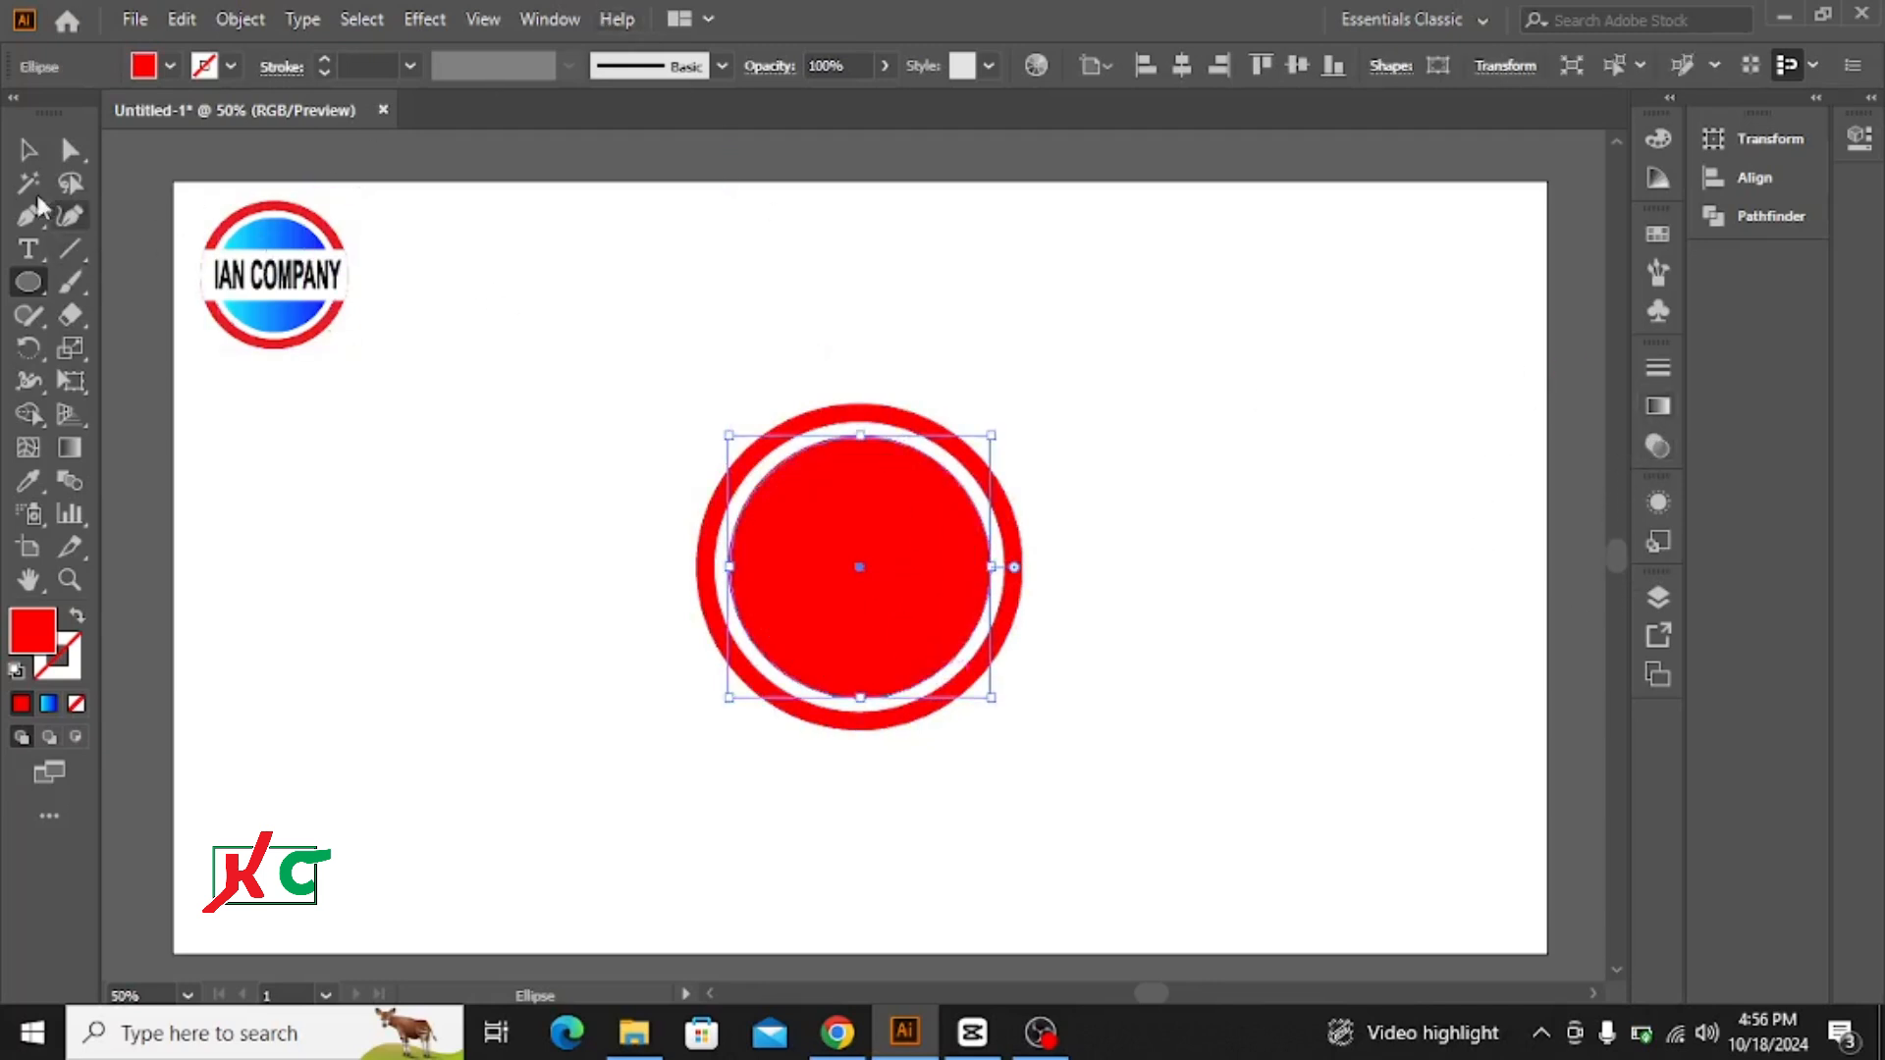
click(27, 149)
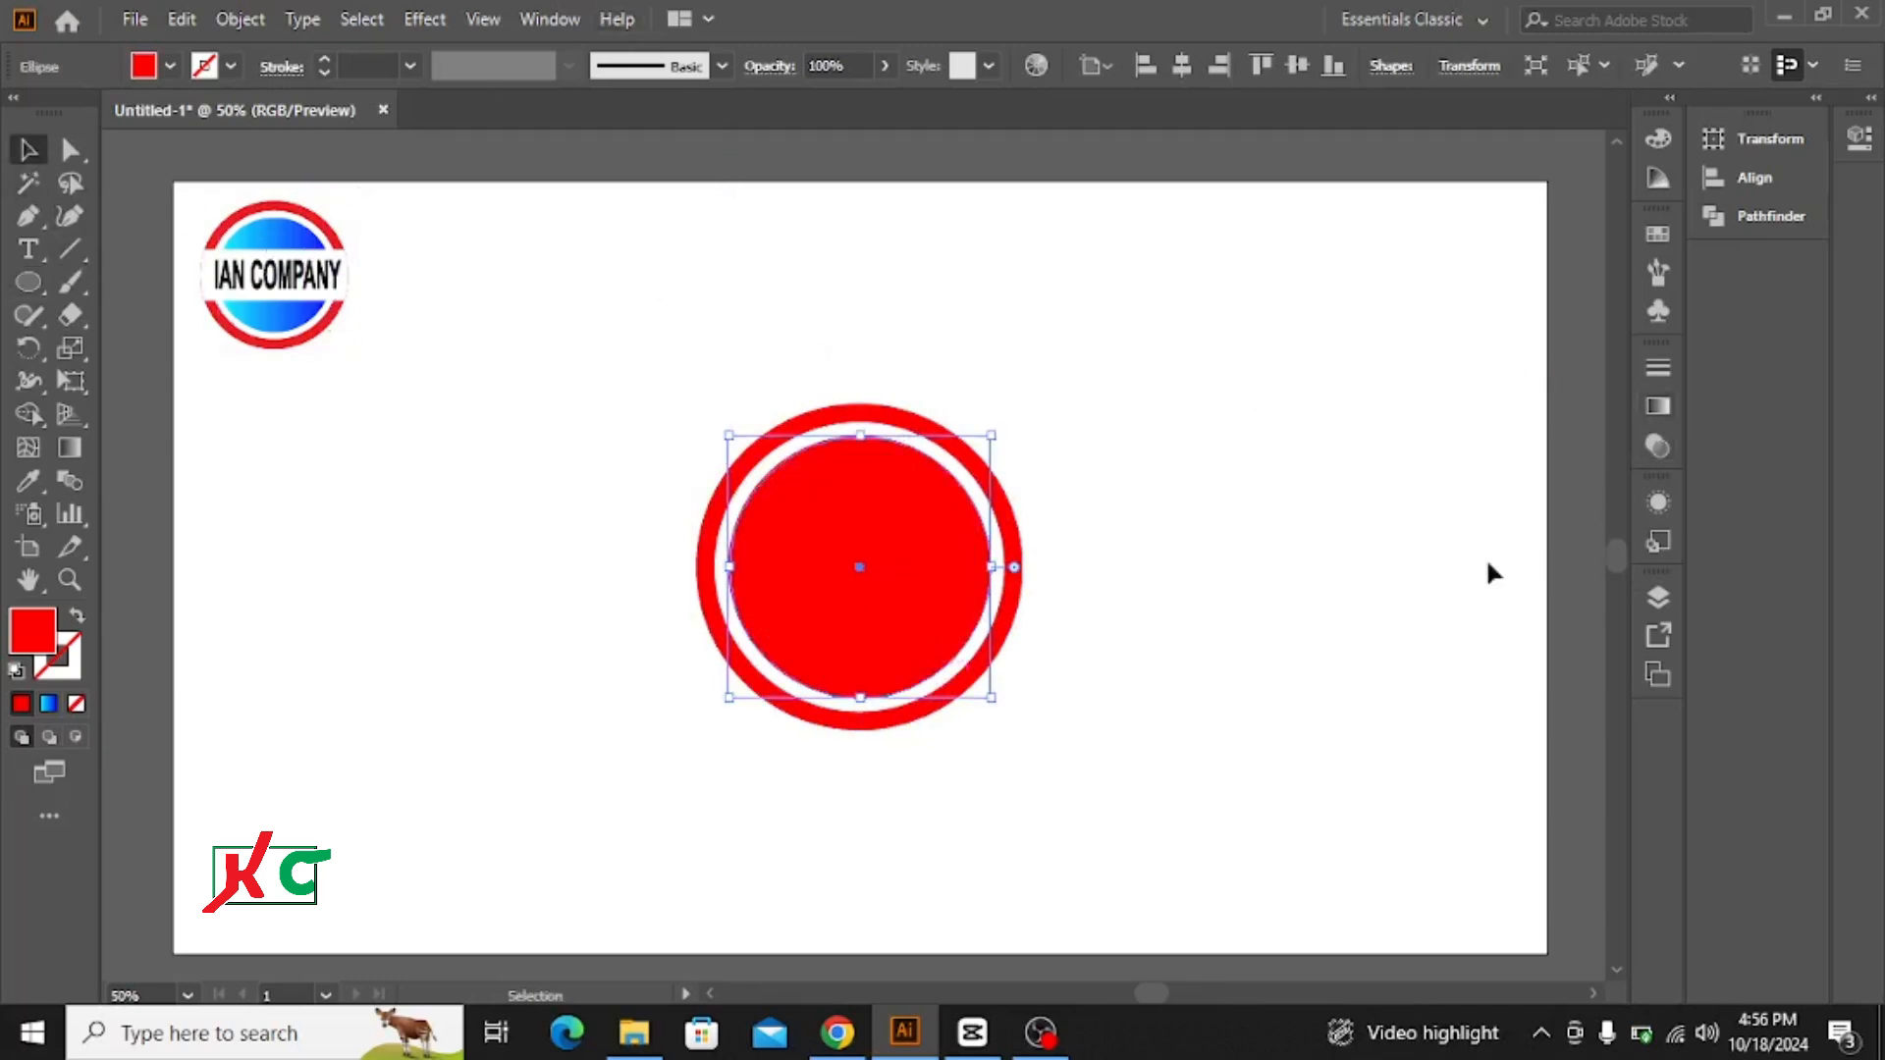
click(1658, 406)
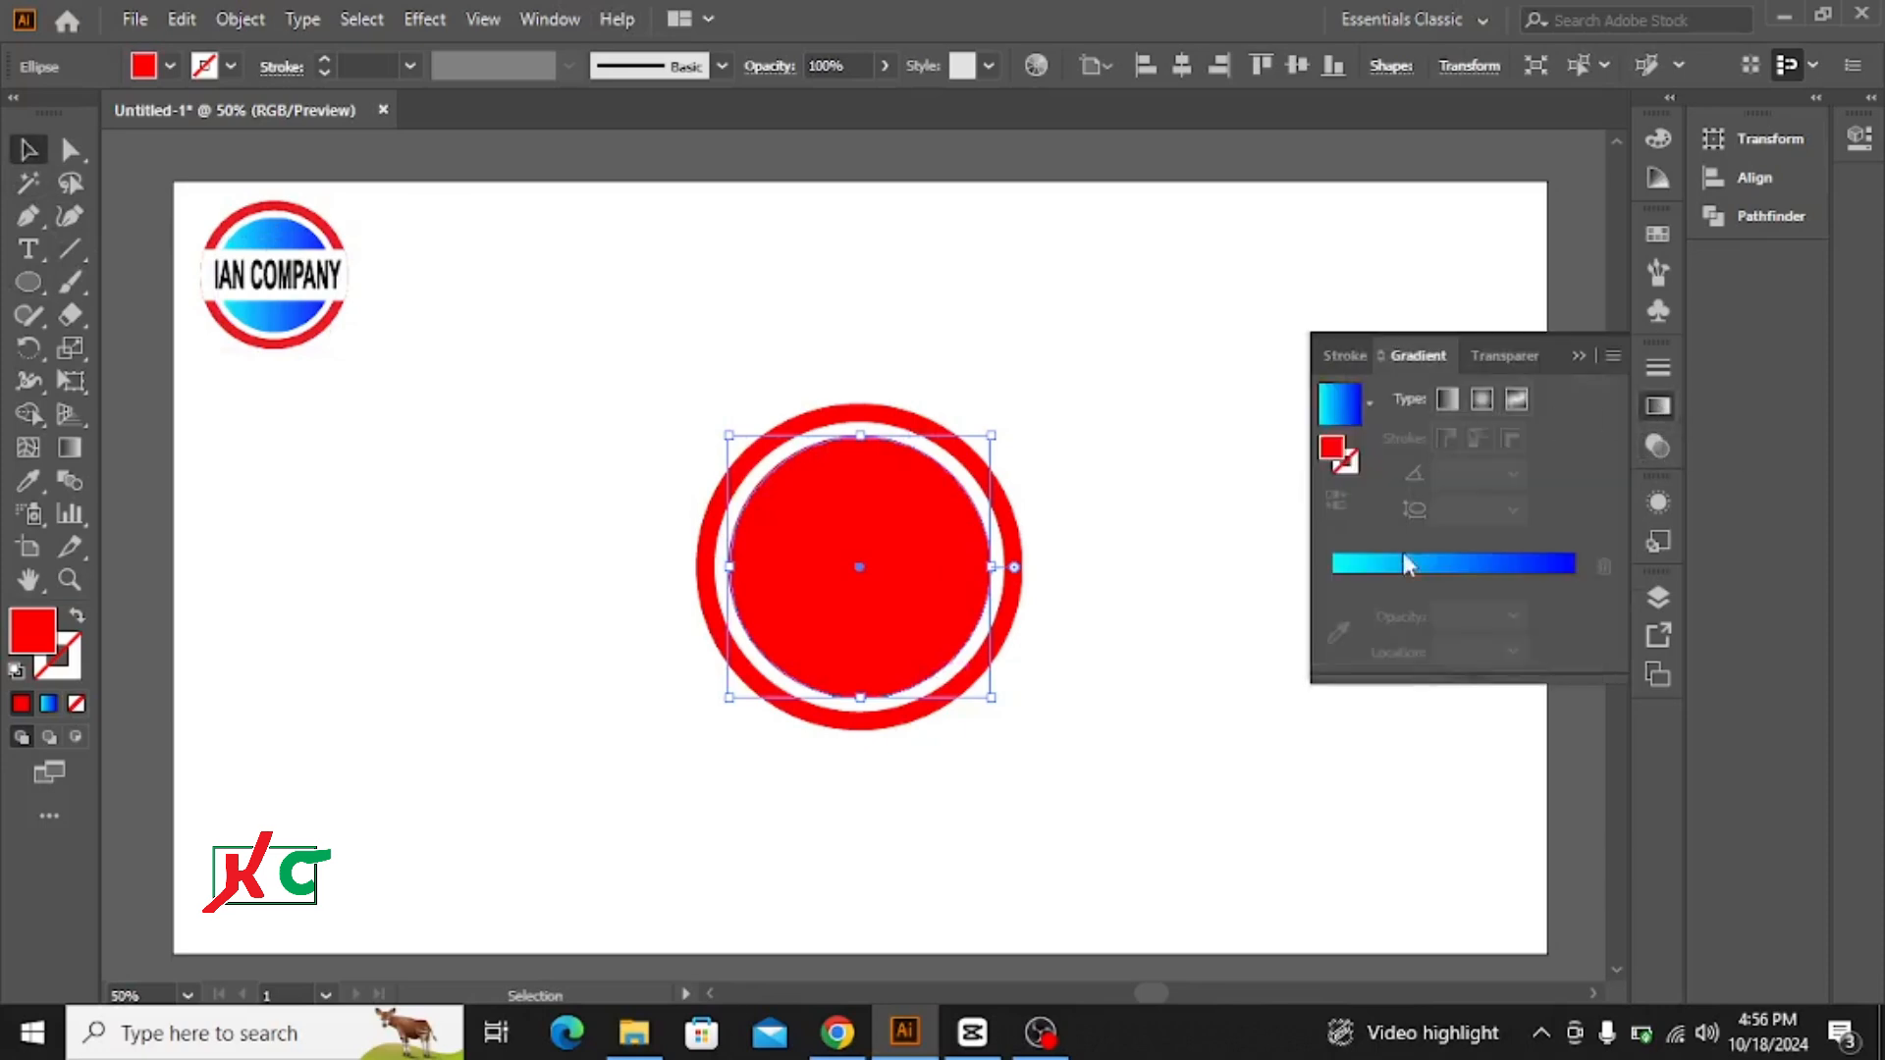
click(1452, 562)
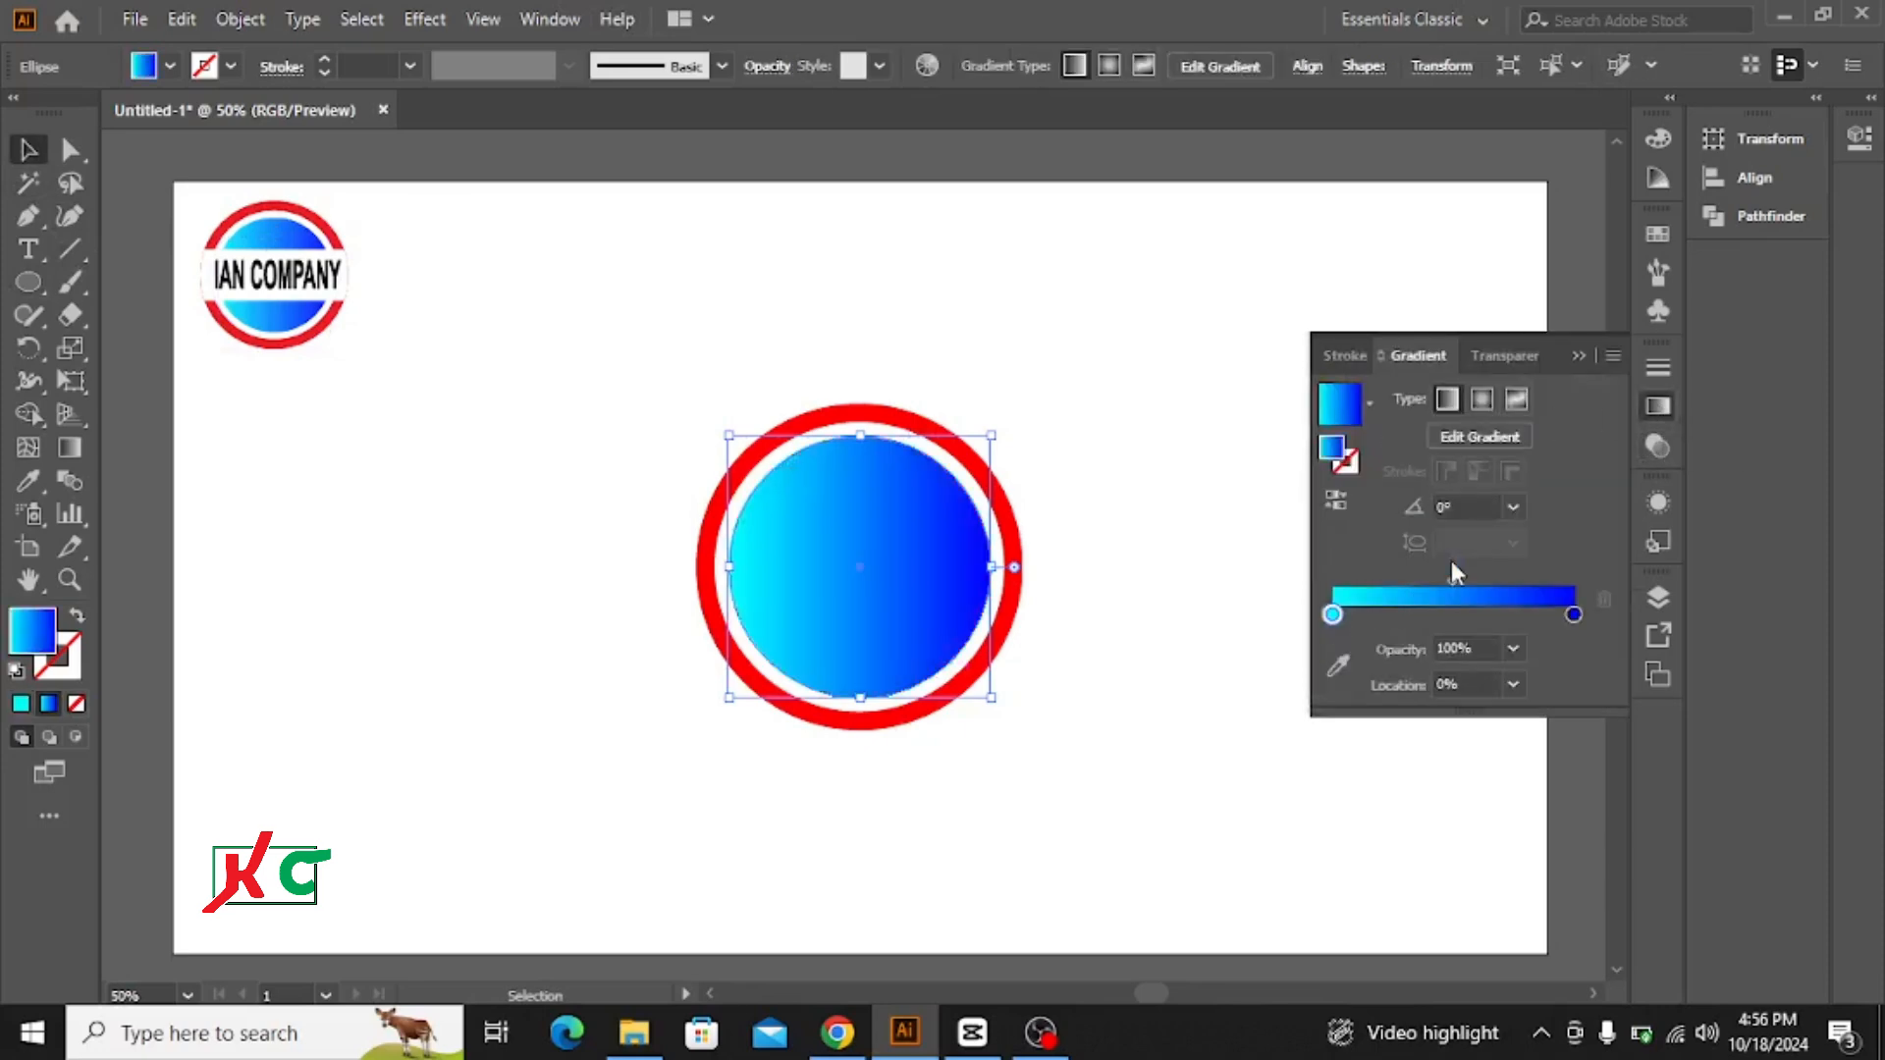
click(1573, 356)
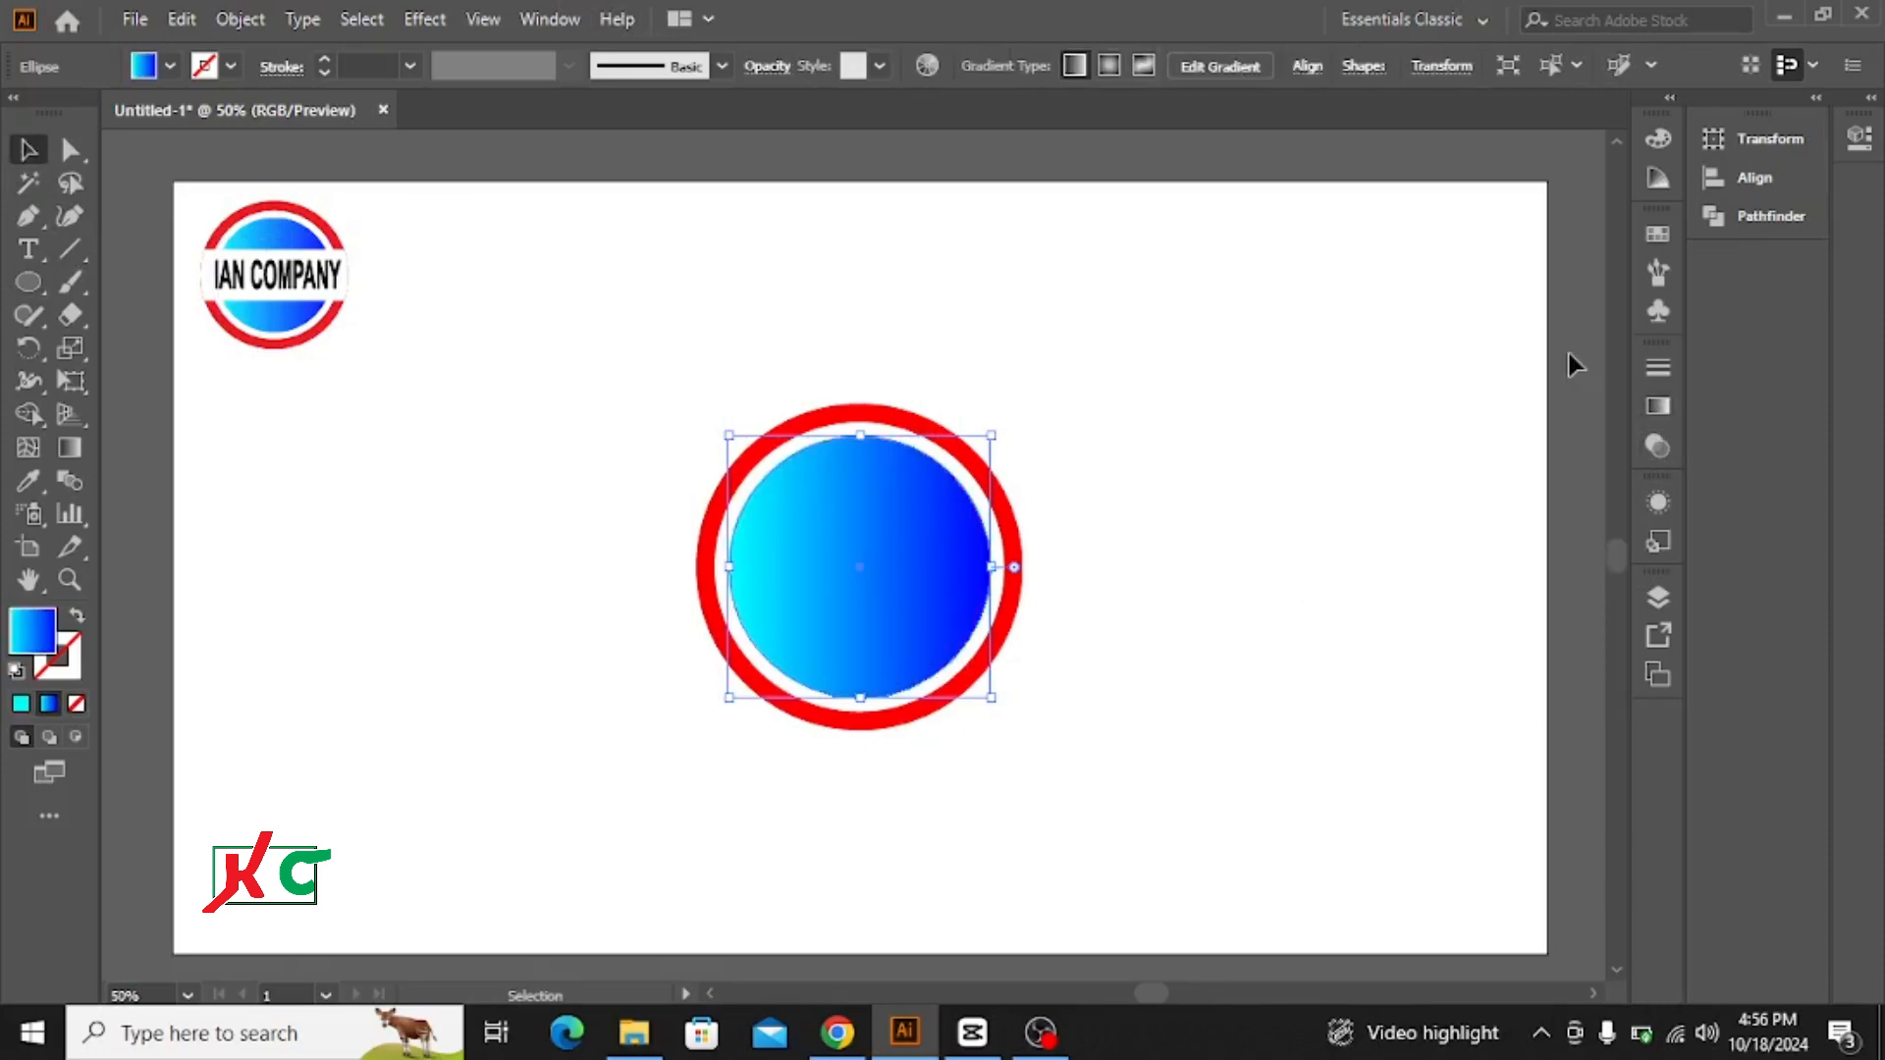
click(948, 343)
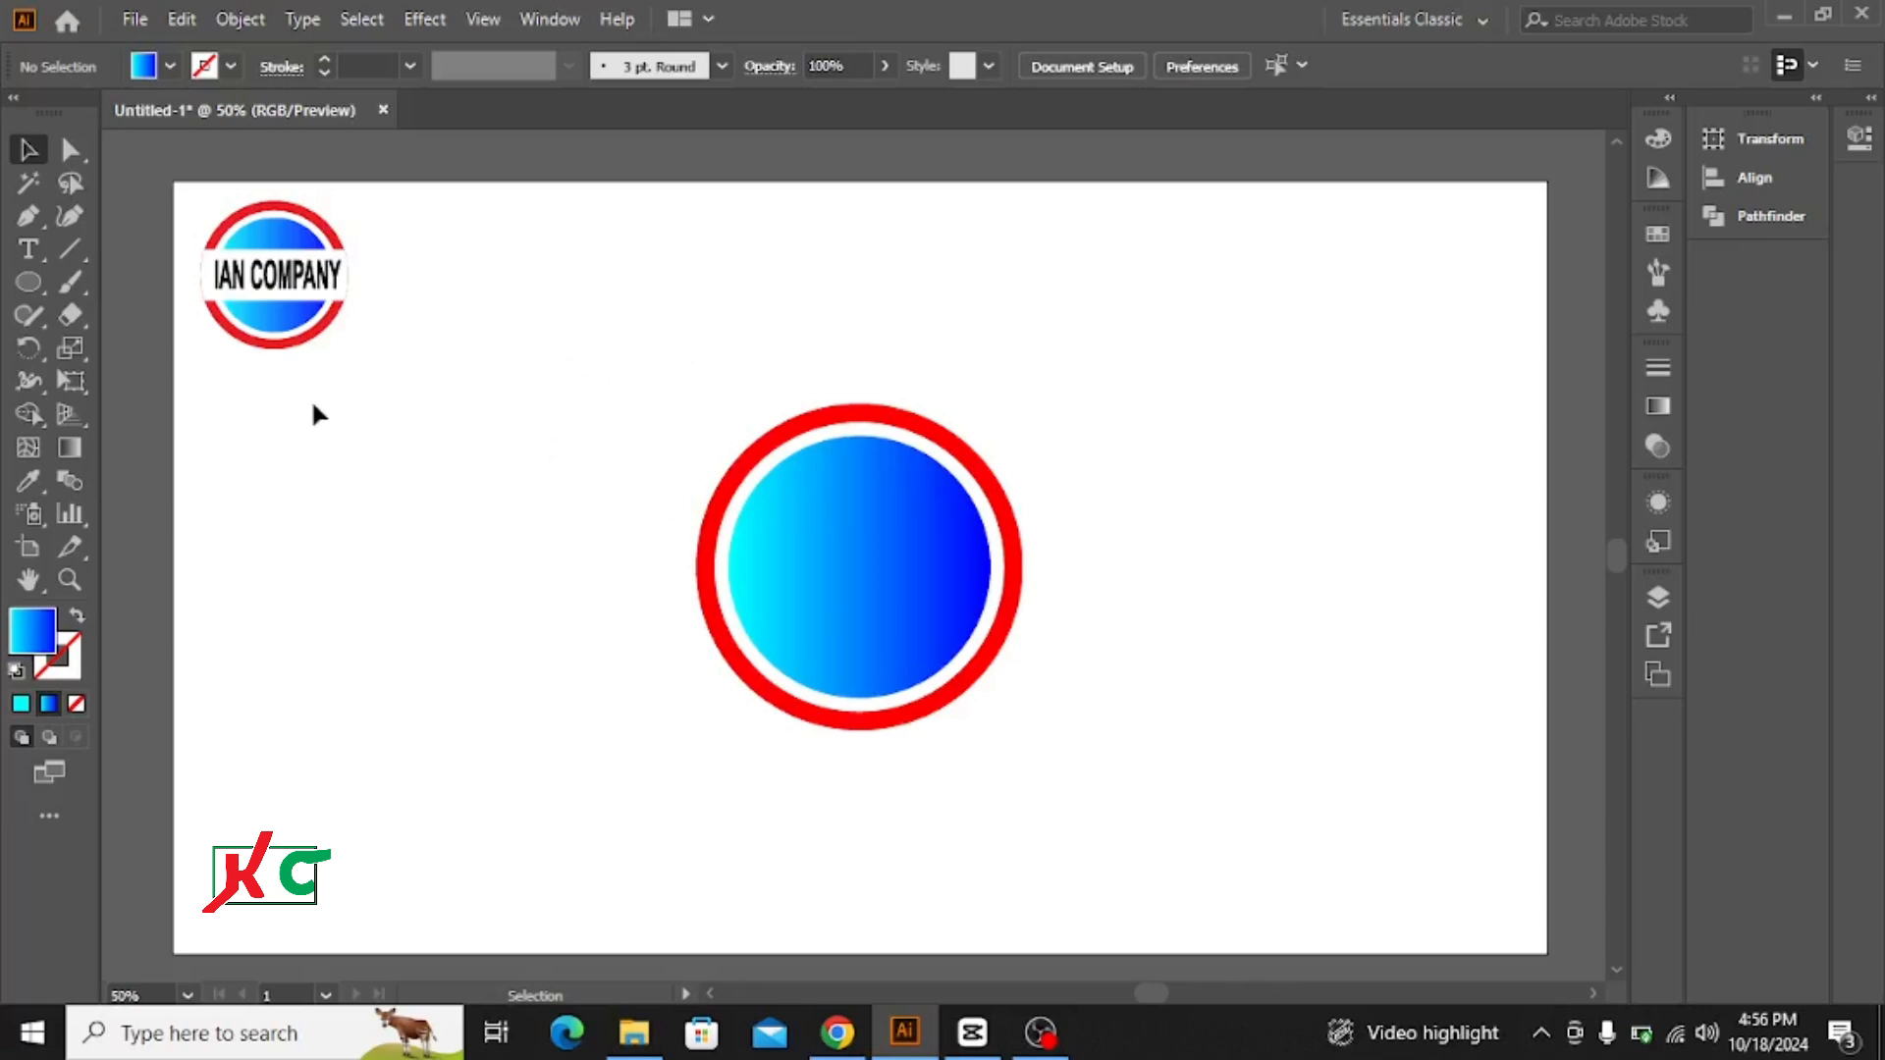
Step: Draw a wide rectangle across the middle of the circles and align it horizontally and vertically to their centre
click(26, 277)
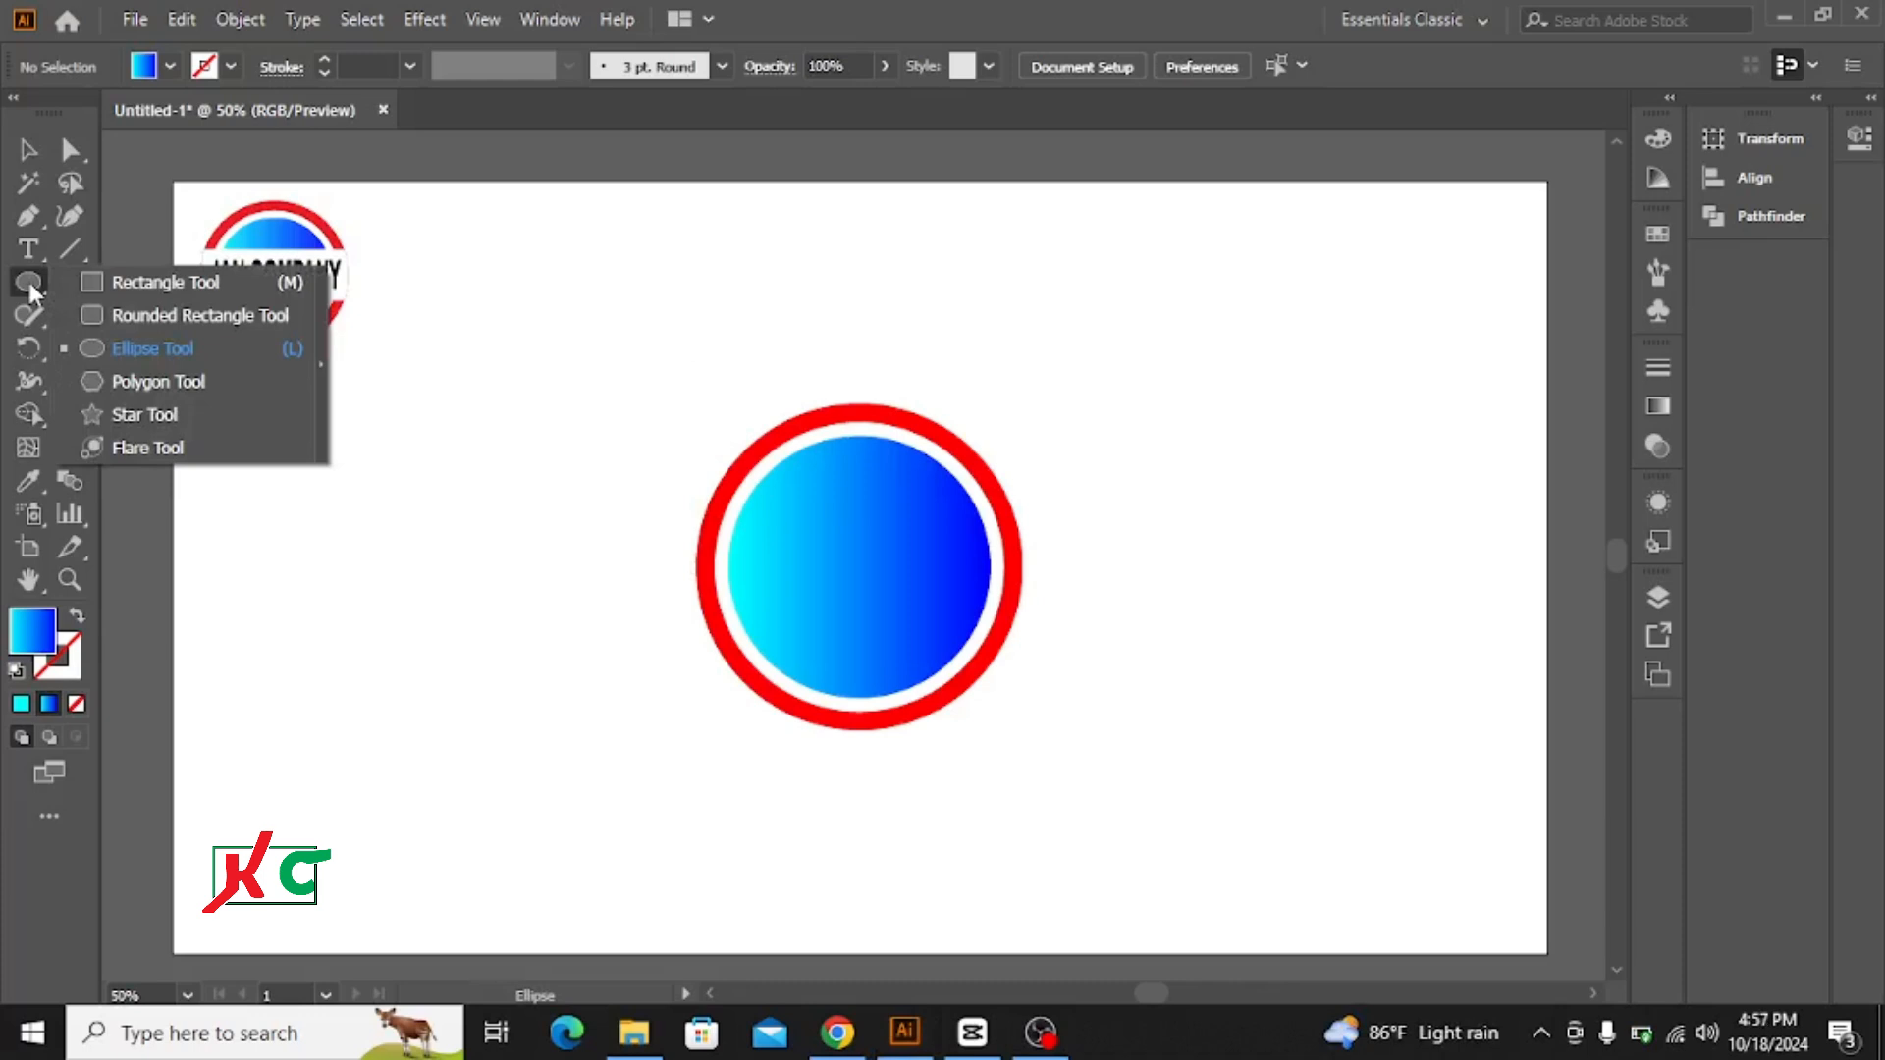
click(149, 284)
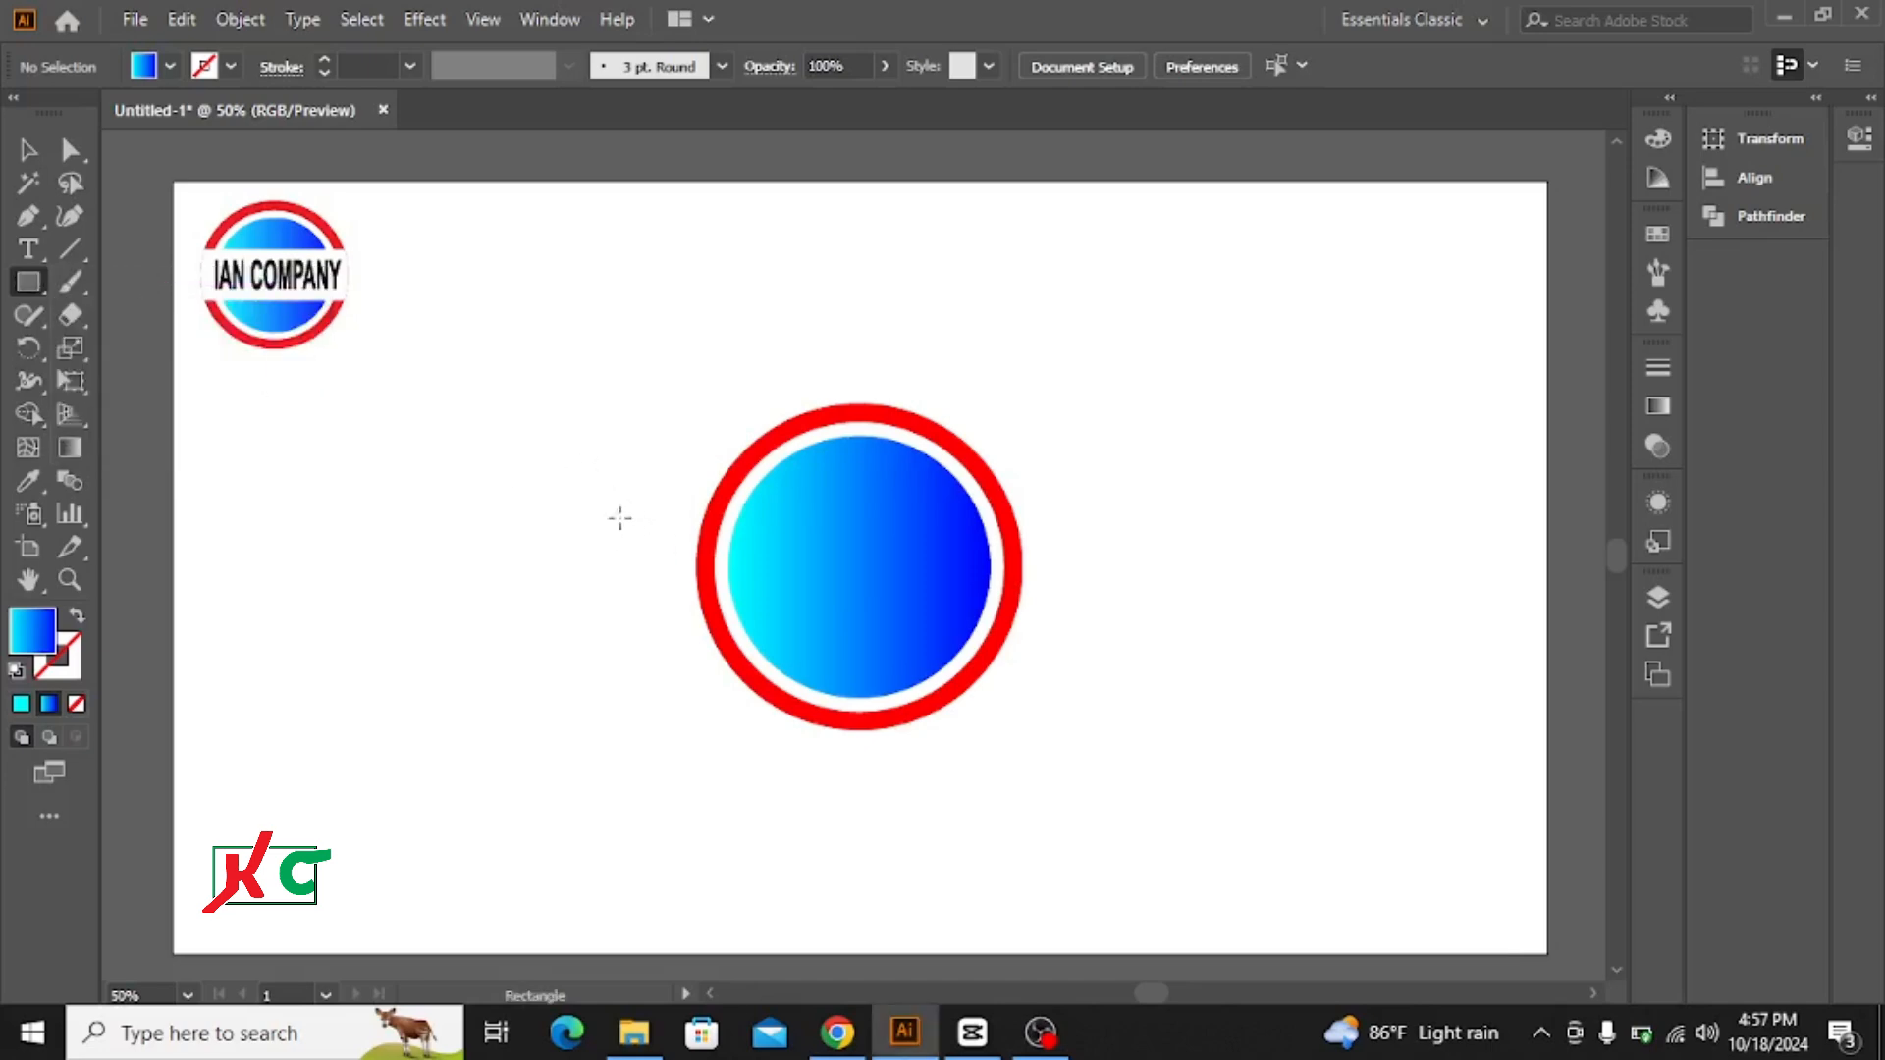
drag(615, 513, 1127, 629)
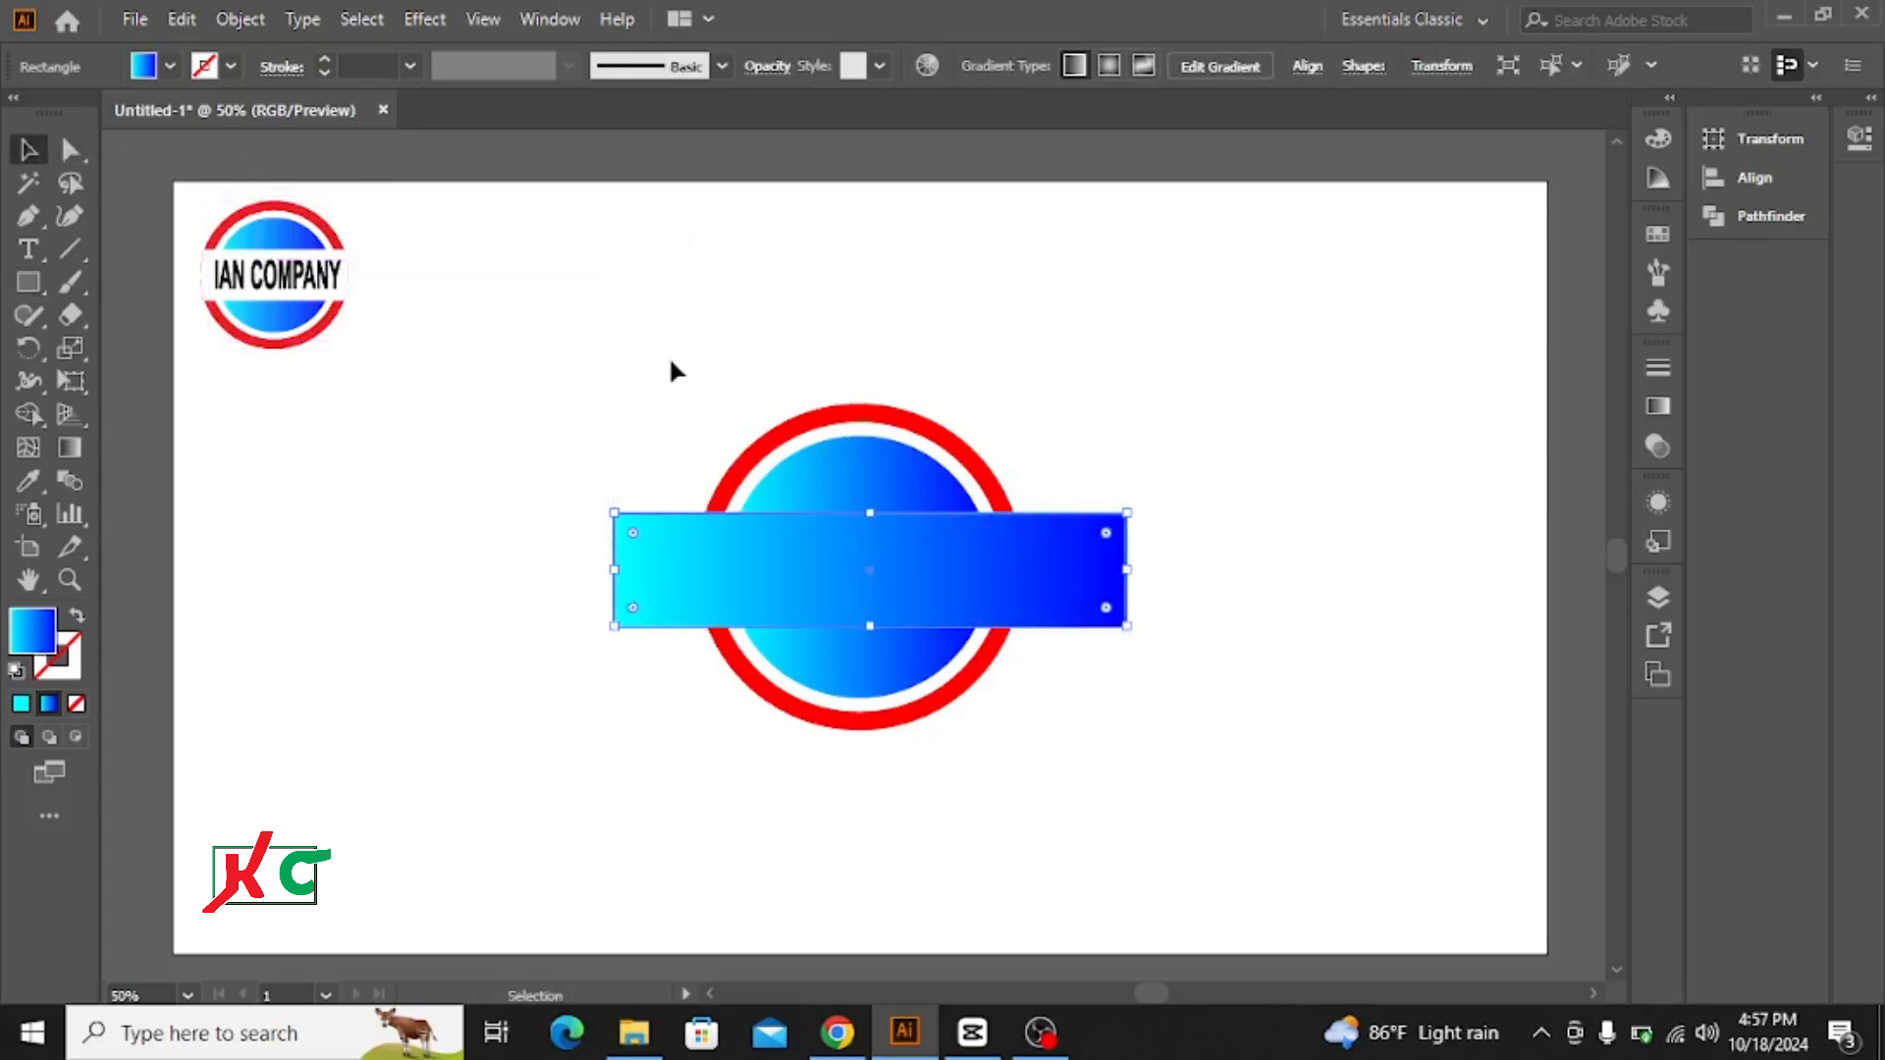
drag(645, 339, 1084, 746)
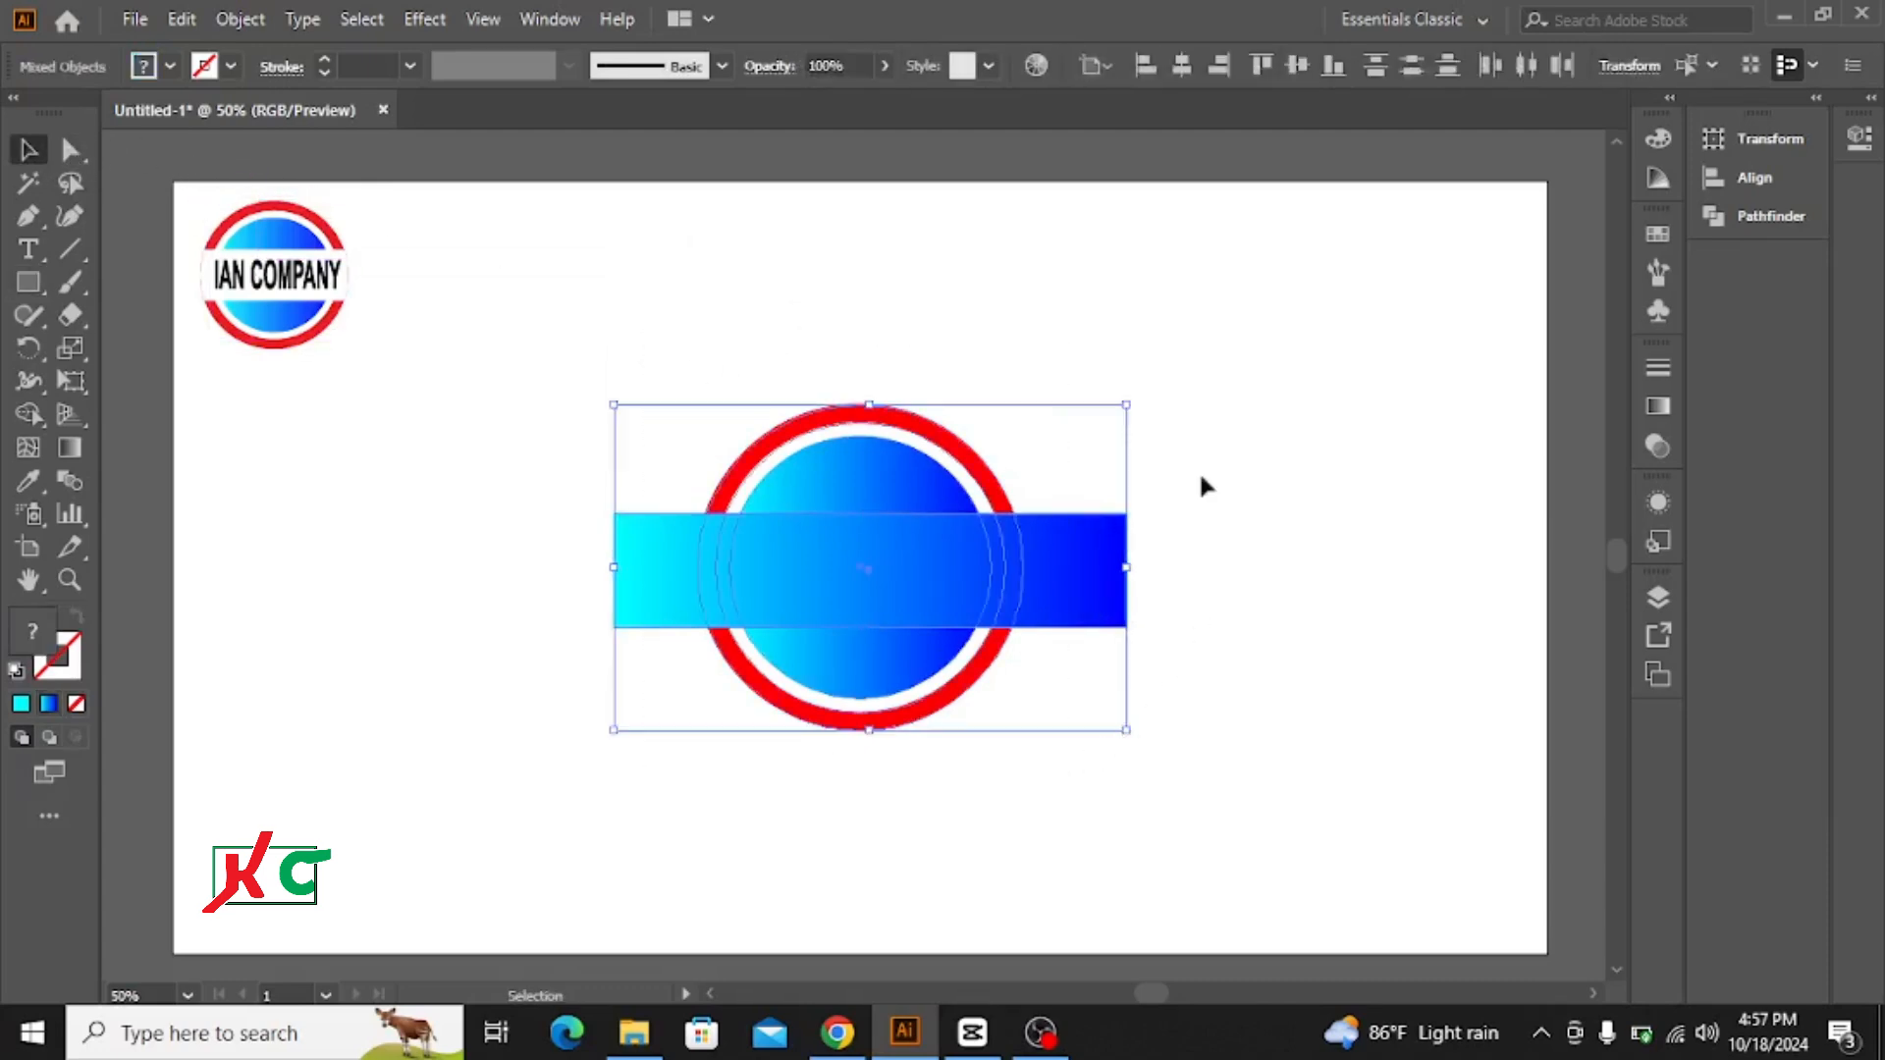
click(1182, 65)
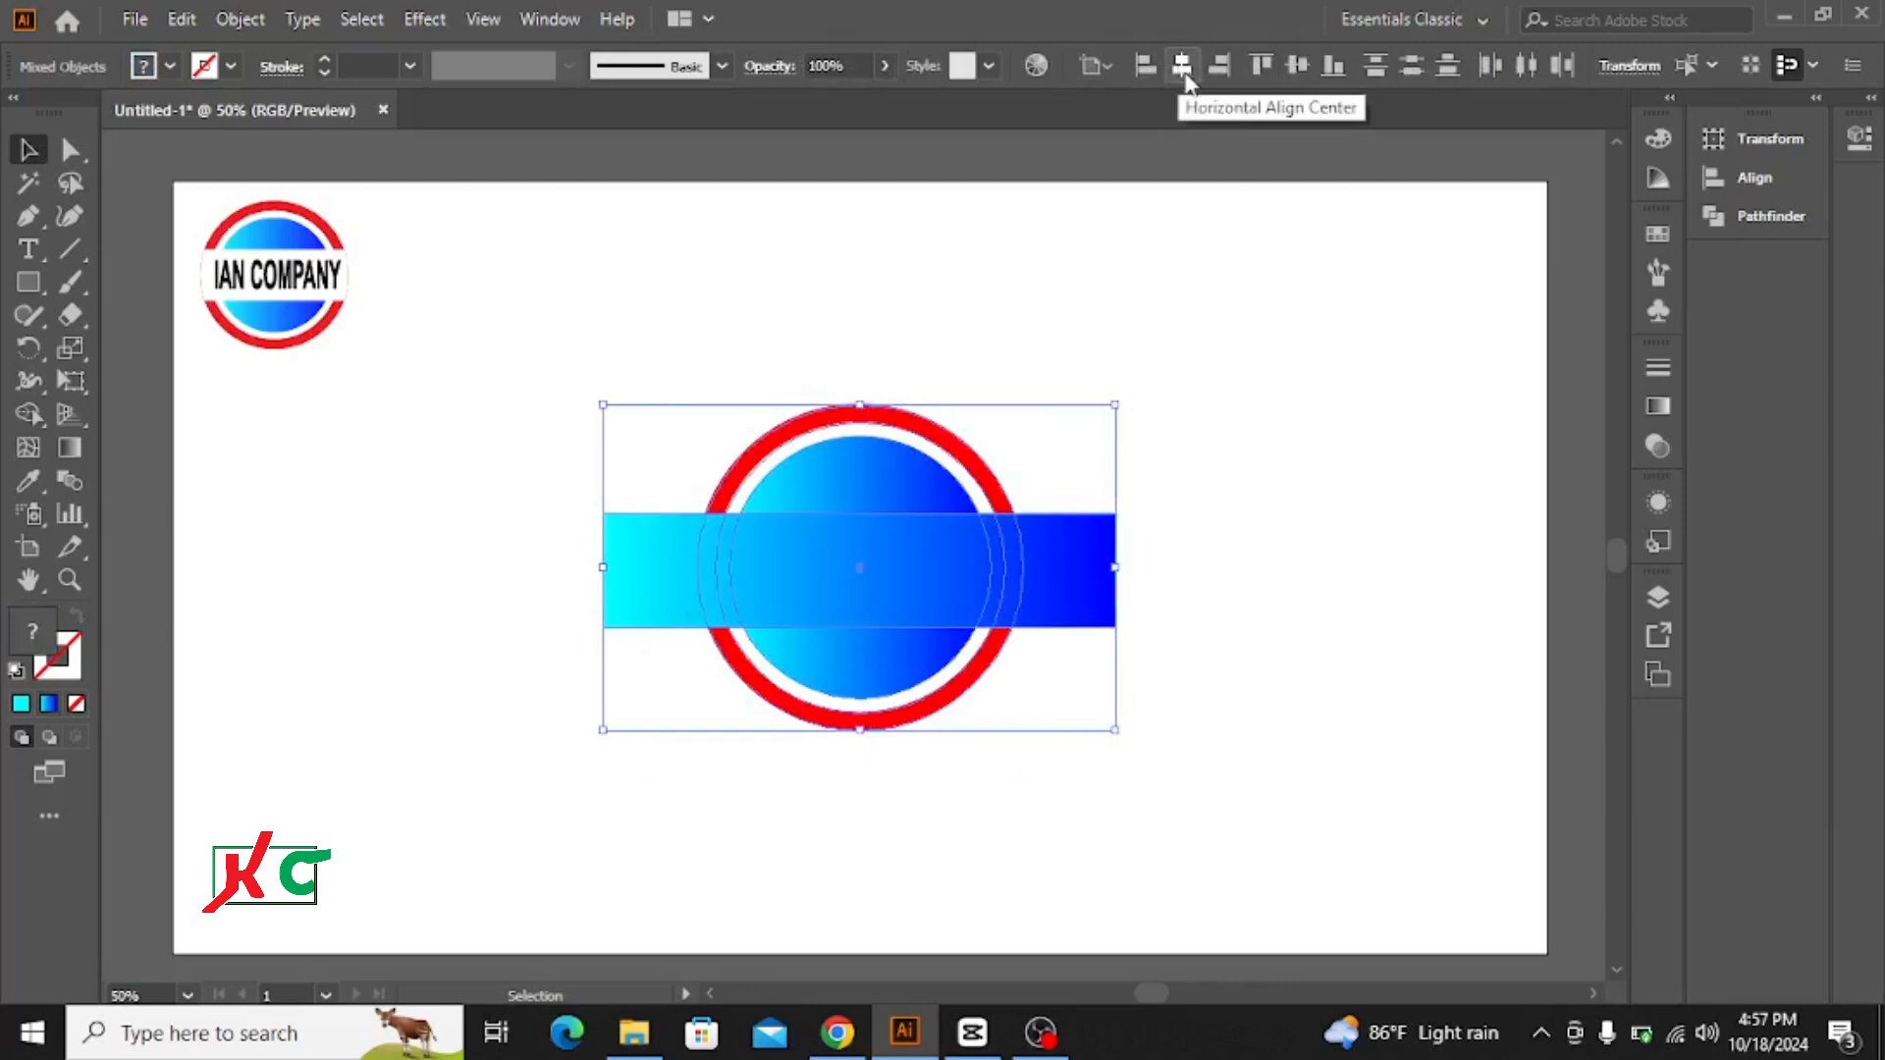
click(1297, 65)
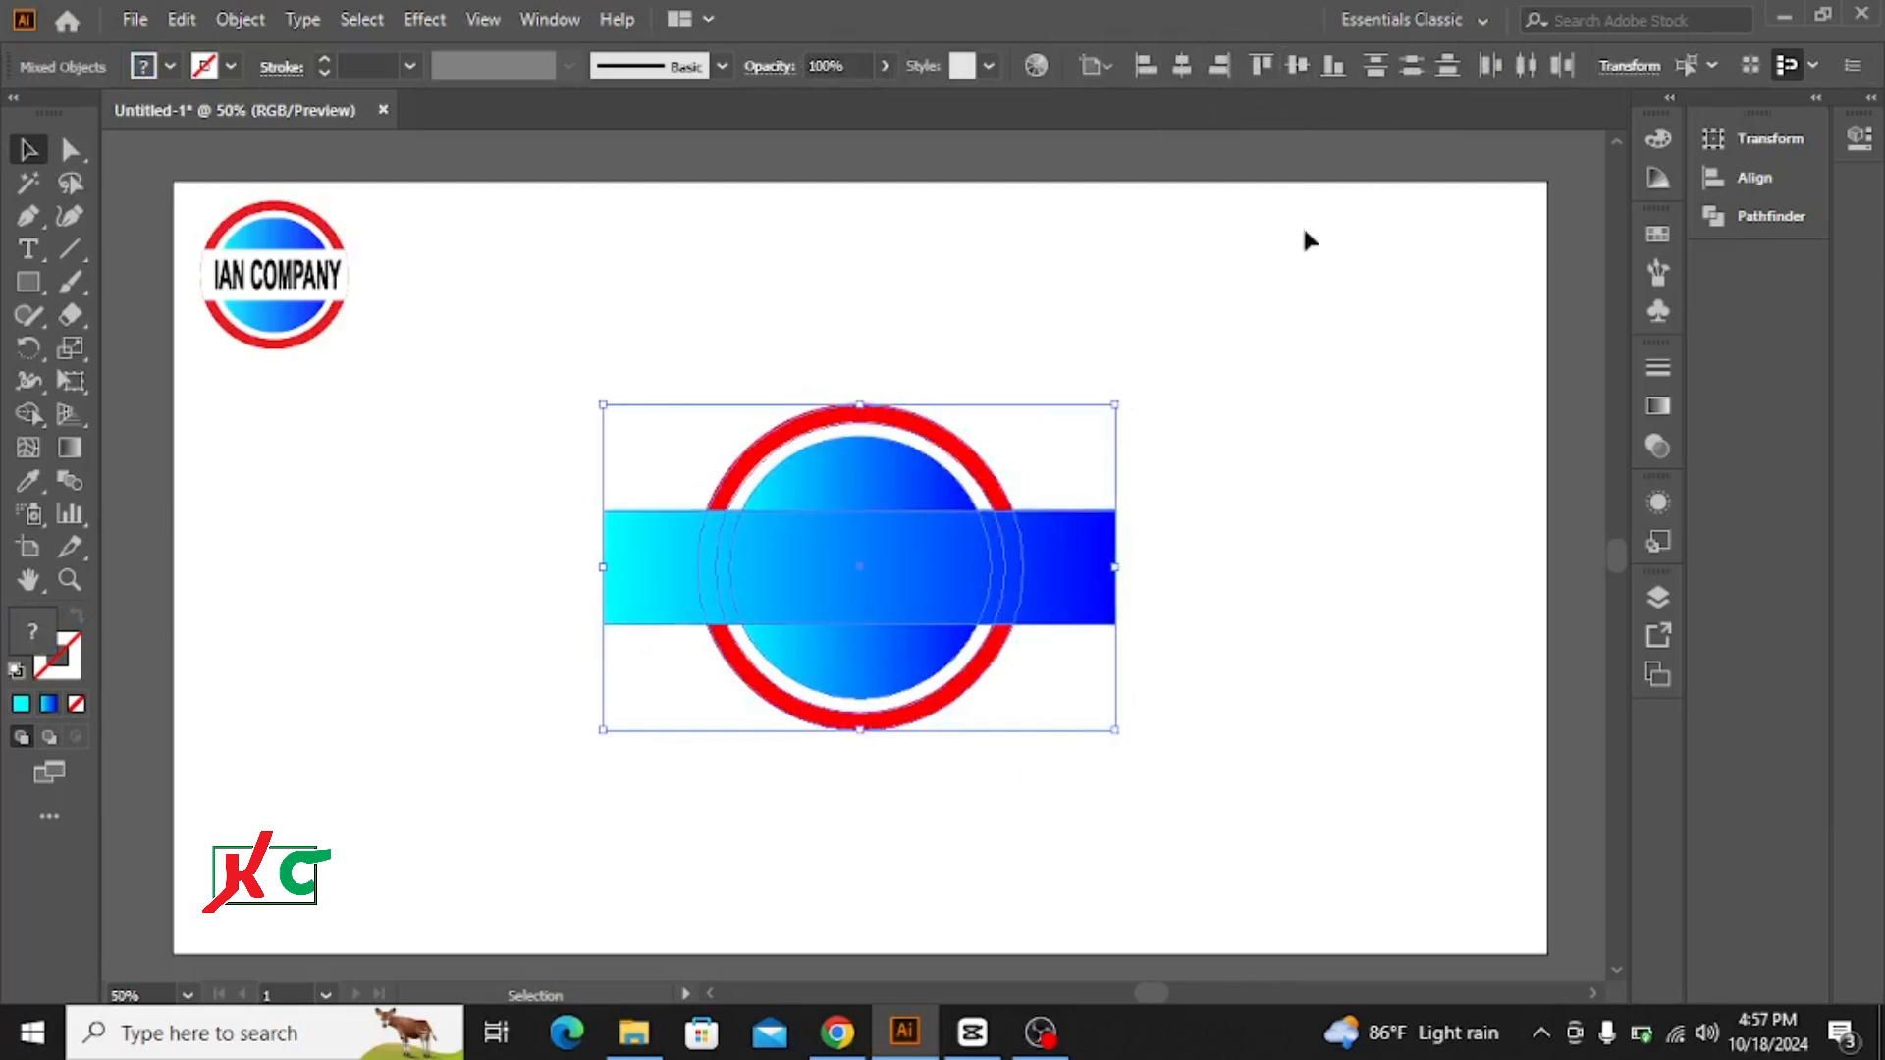
Step: Remove the rectangle's two ends that stick out beyond the red ring with the Shape Builder tool
click(1328, 408)
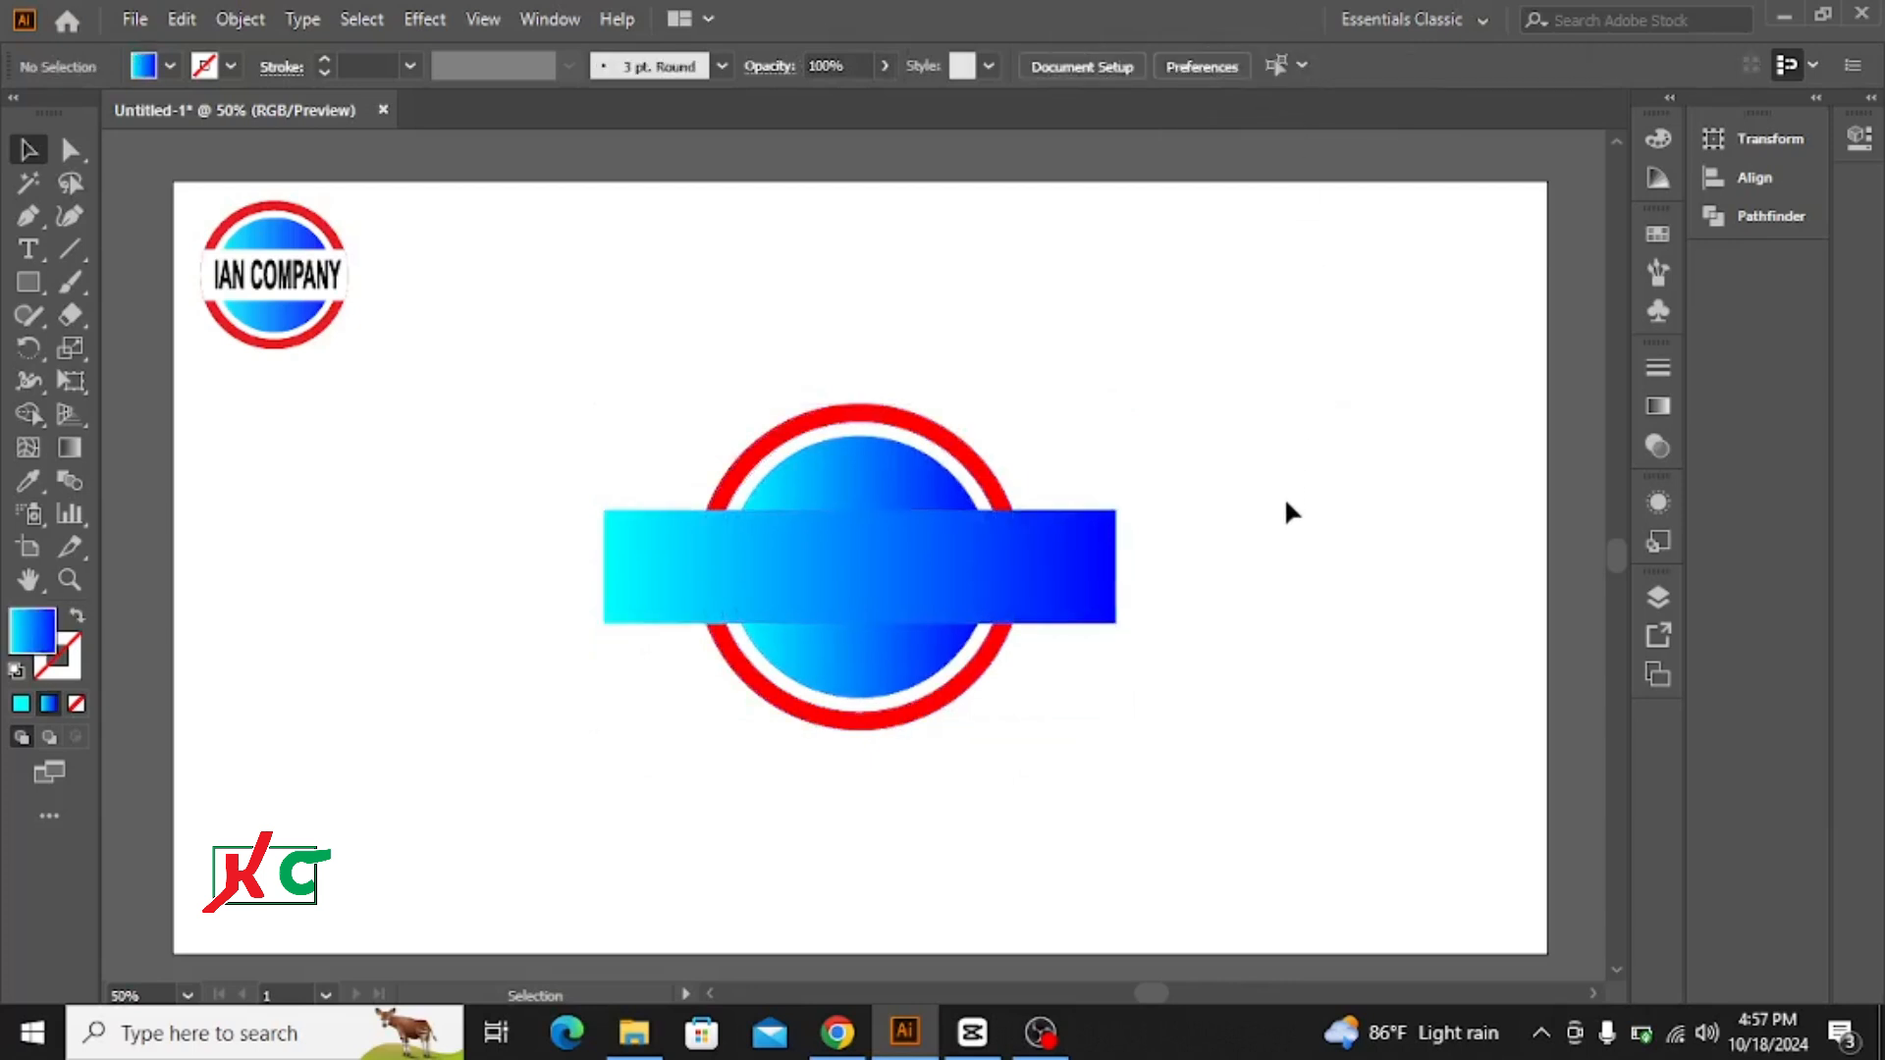
drag(634, 386, 1193, 775)
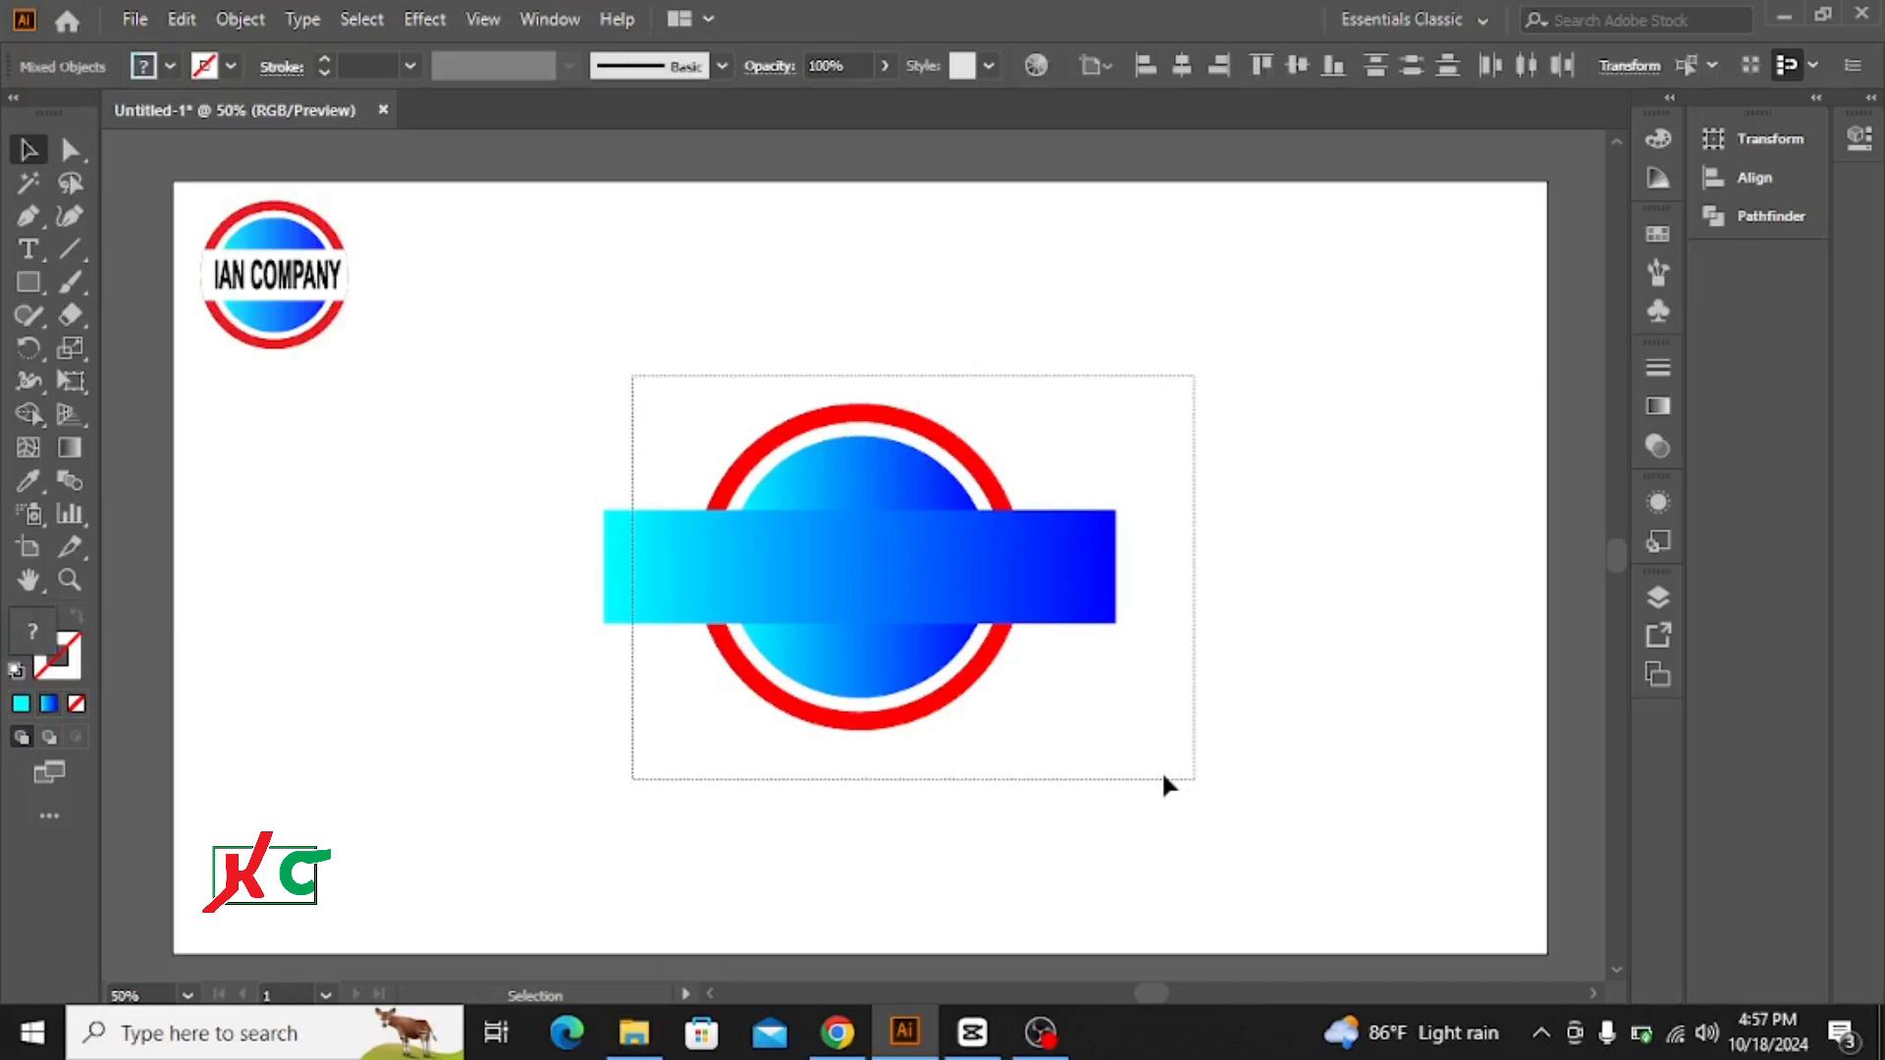
click(30, 416)
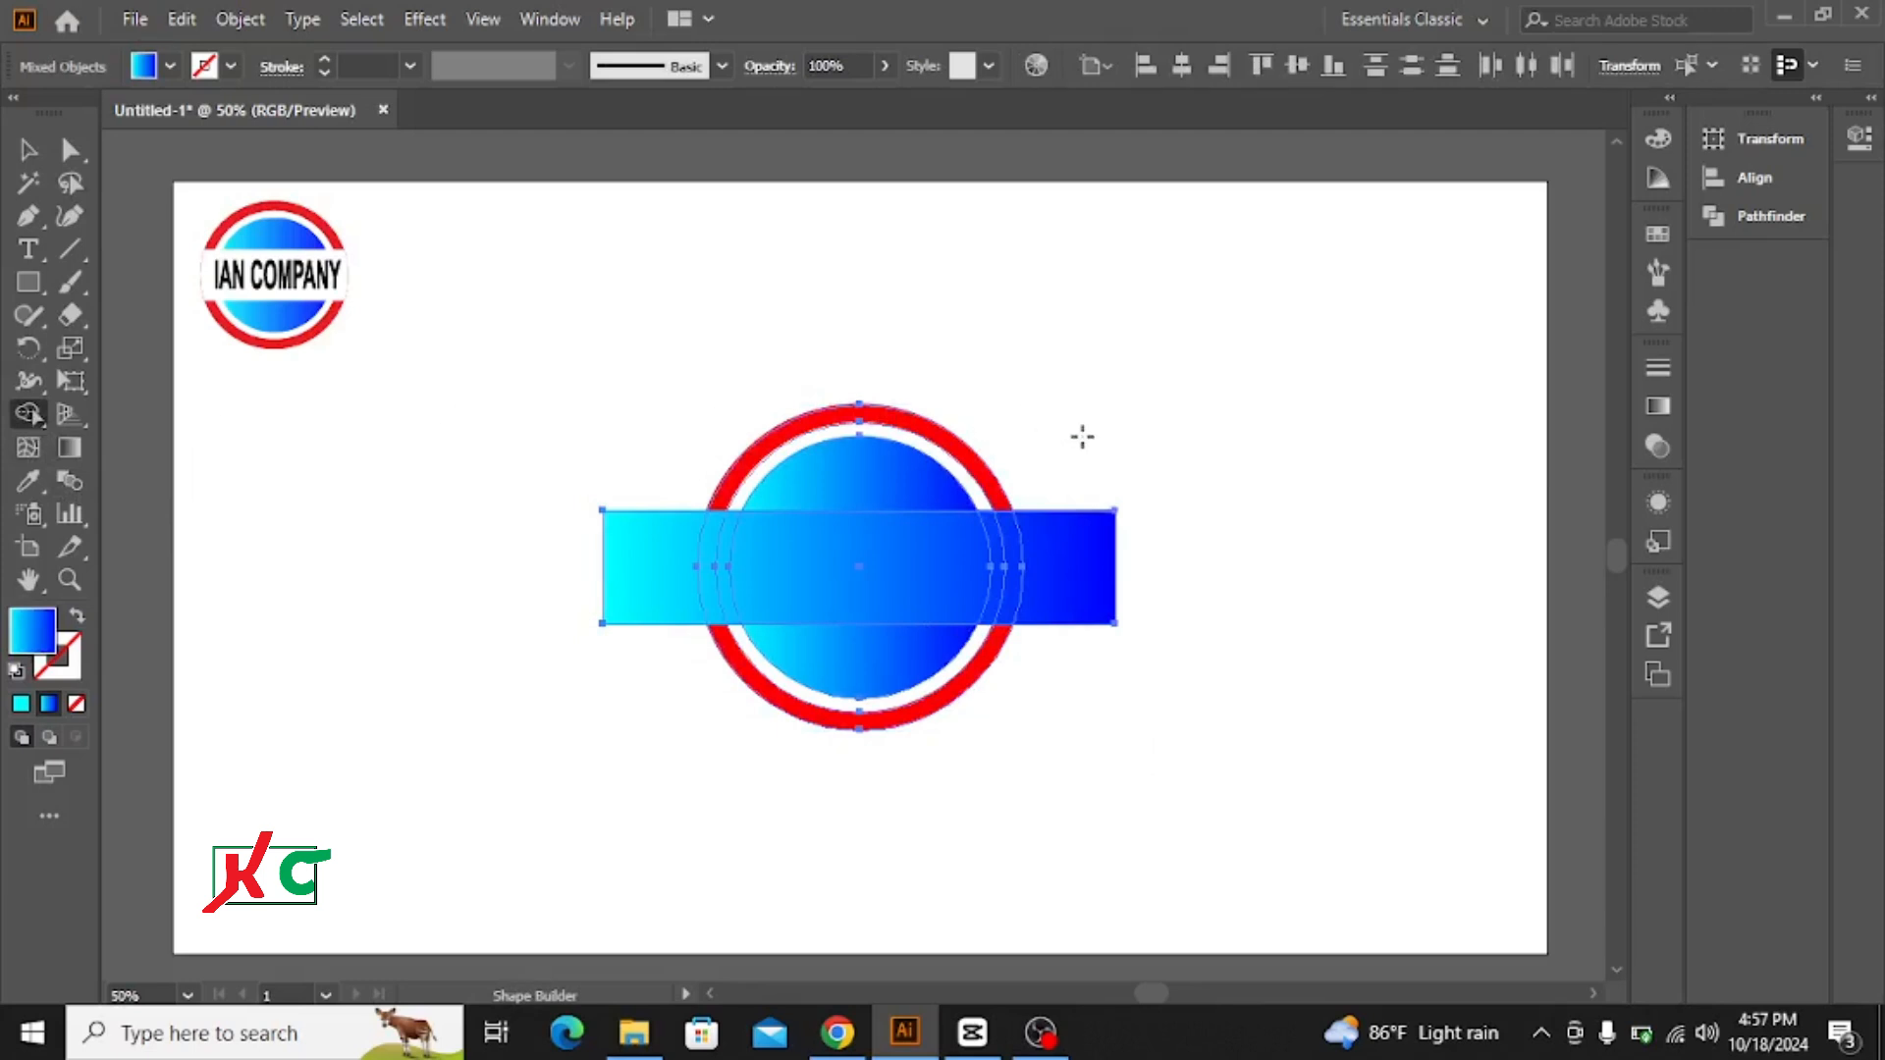
mouse_move(1081, 429)
mouse_down()
mouse_move(1081, 674)
mouse_move(1094, 665)
mouse_up()
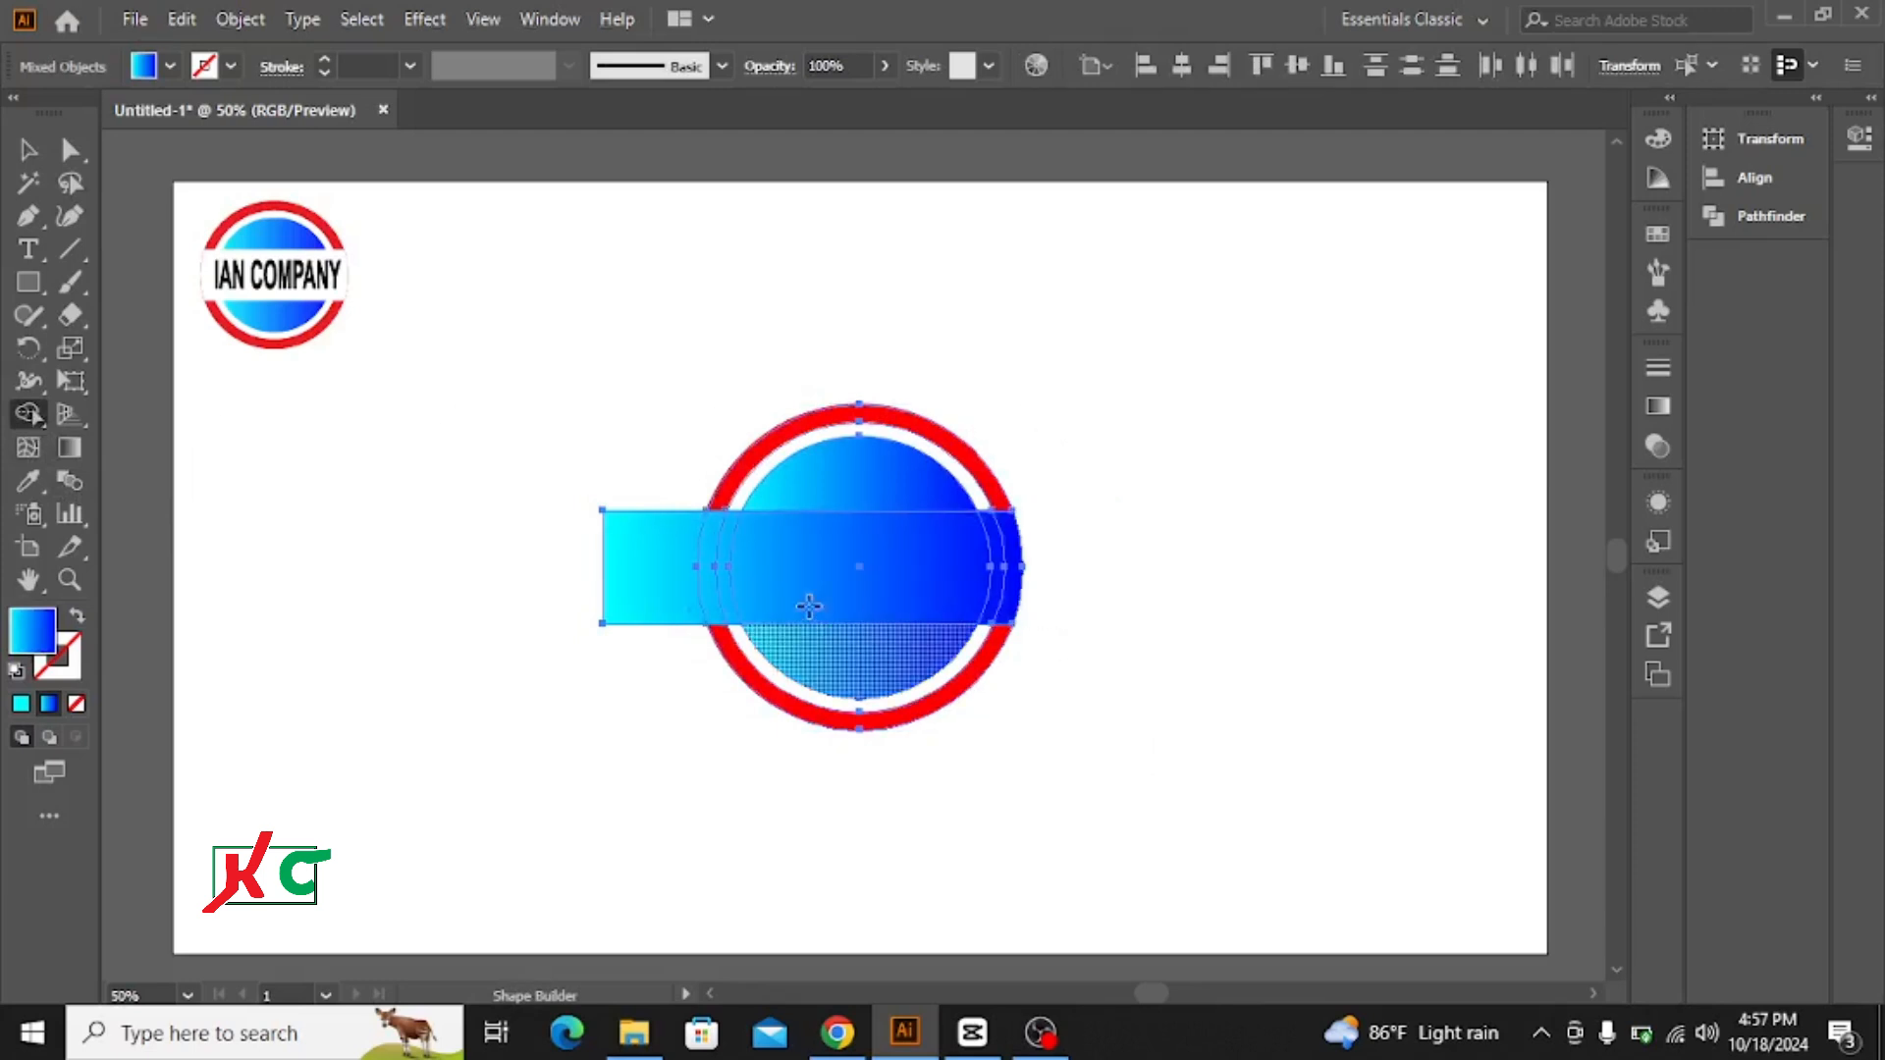
drag(670, 463, 620, 650)
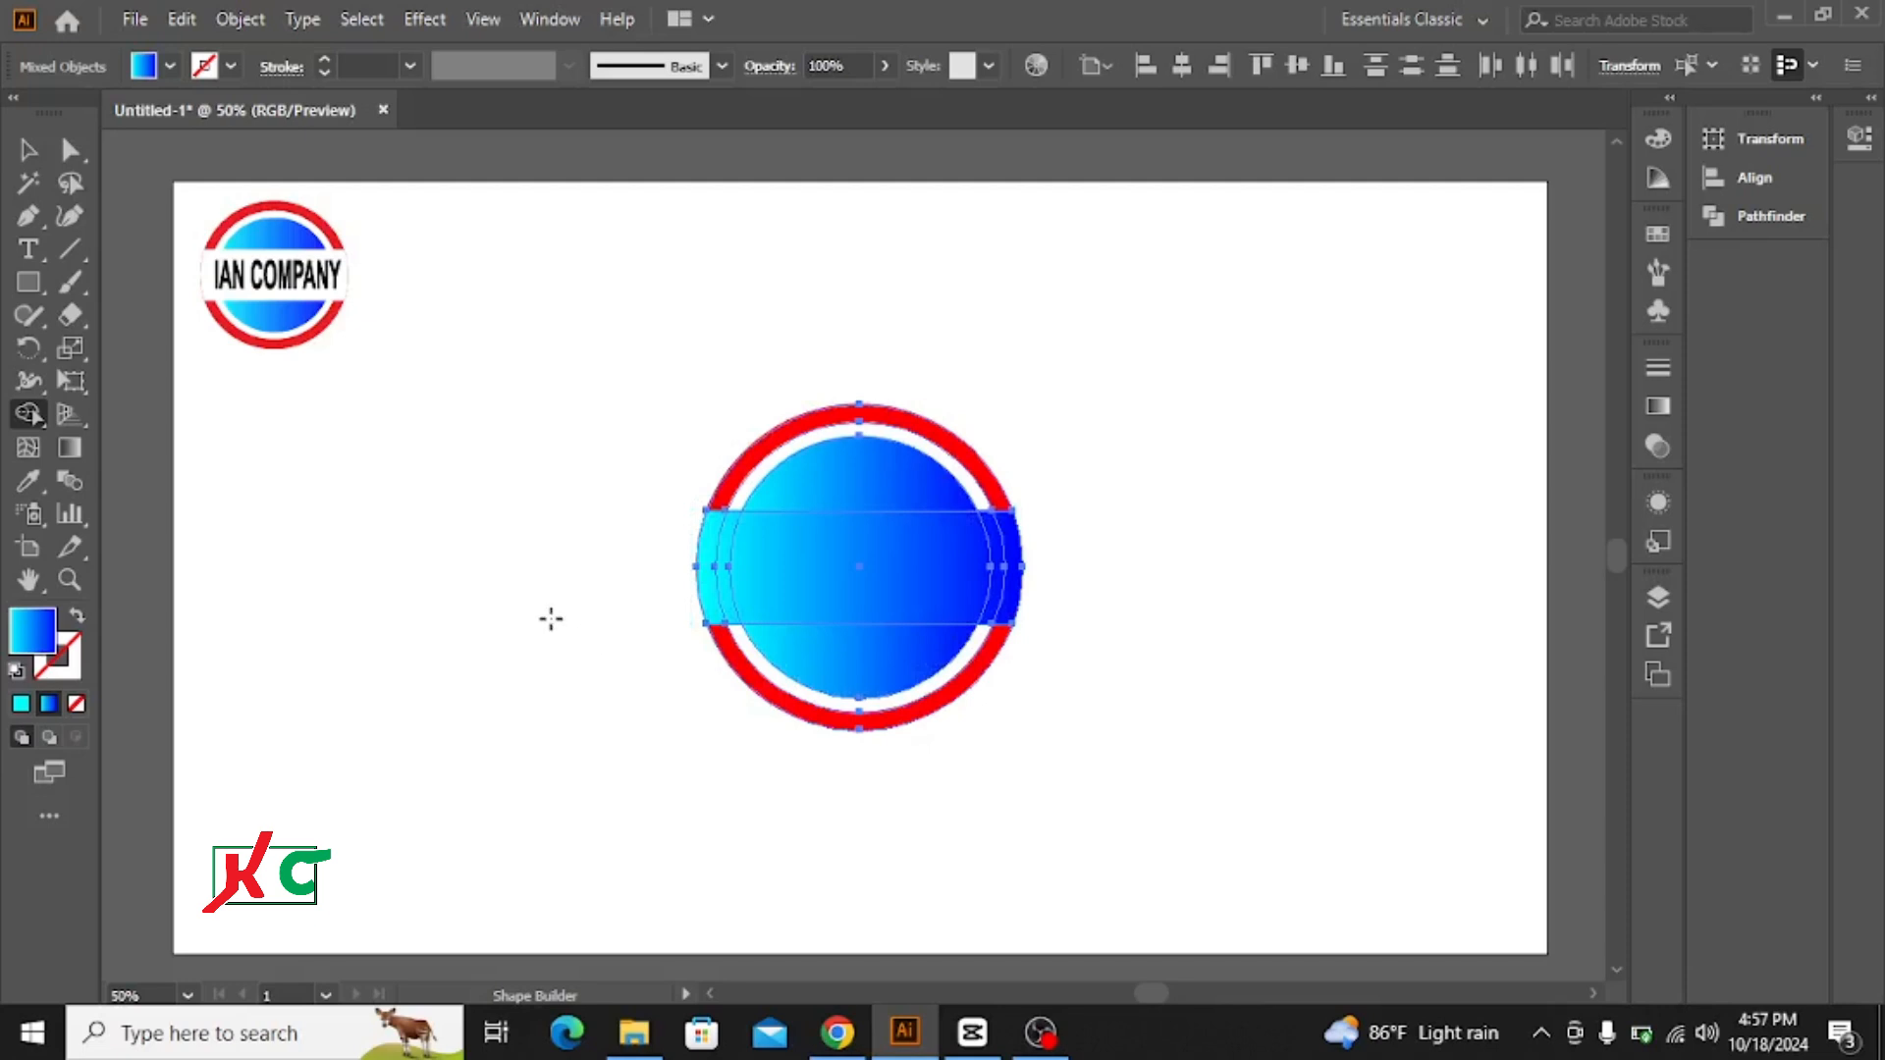
click(27, 149)
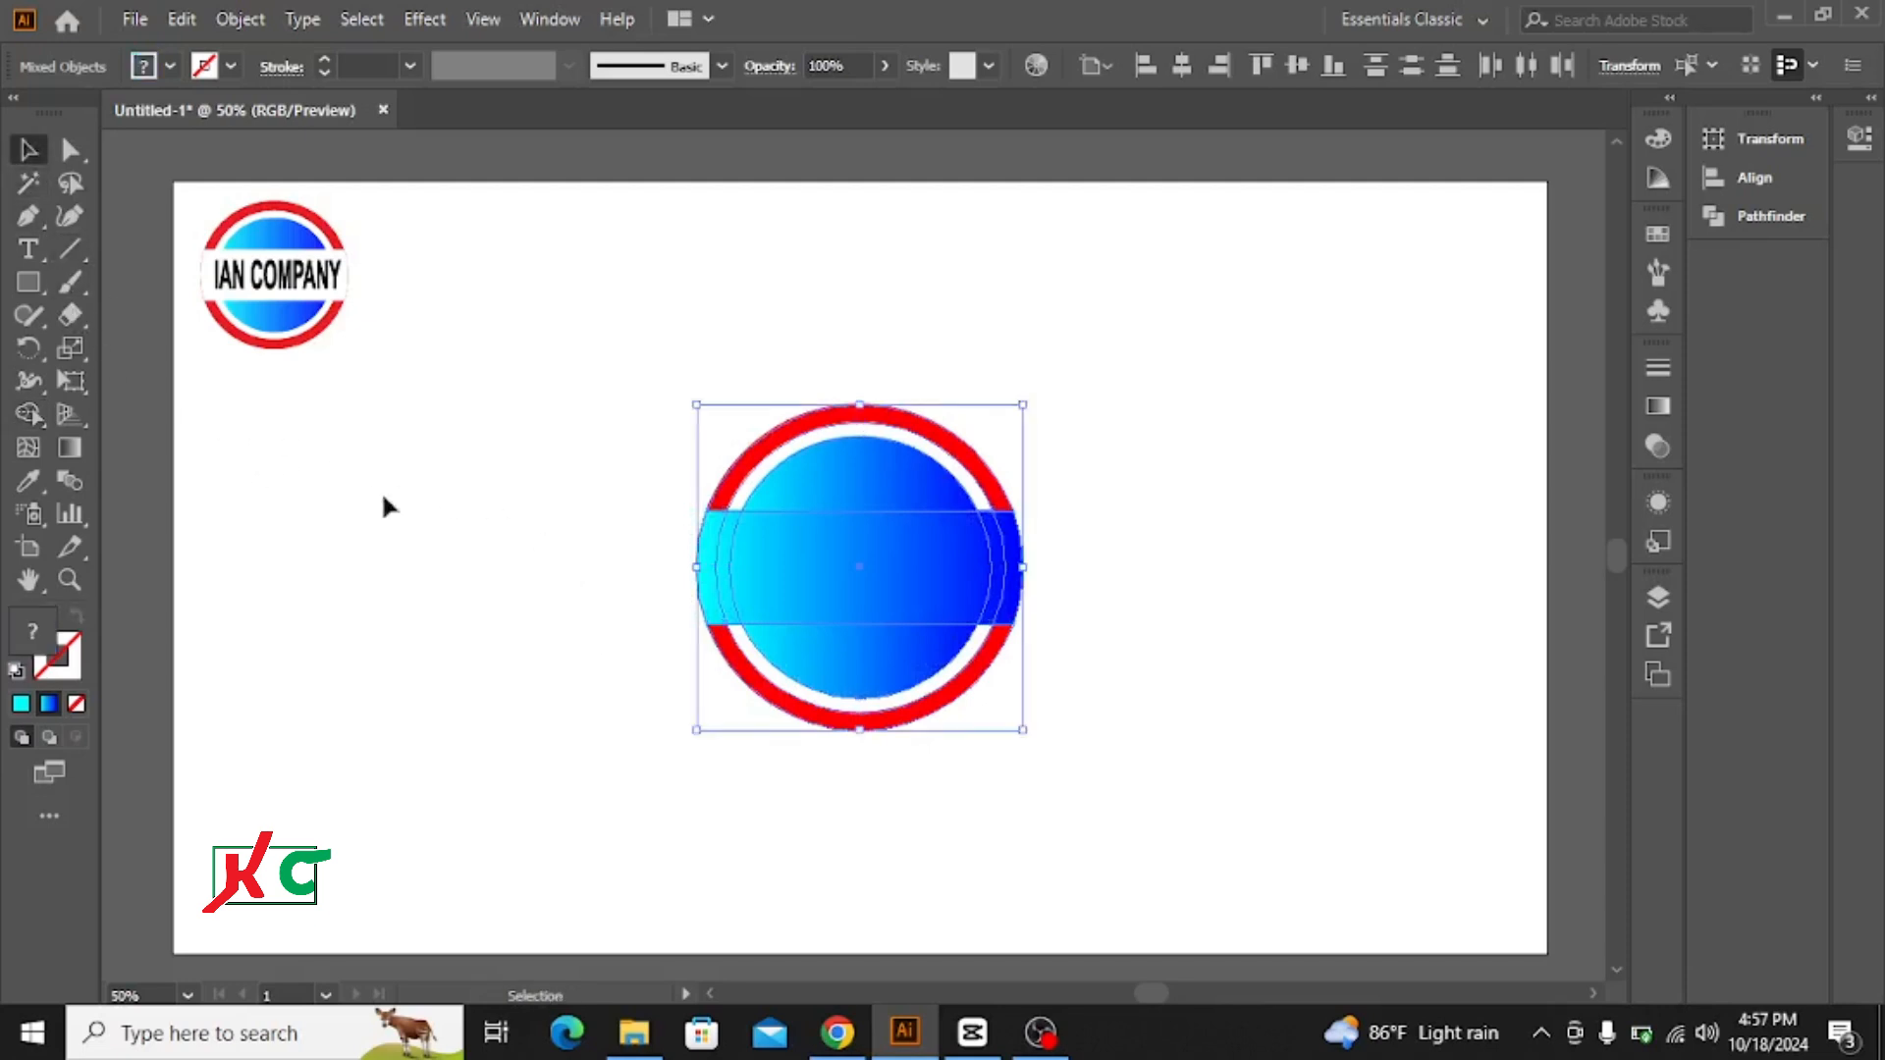
click(514, 504)
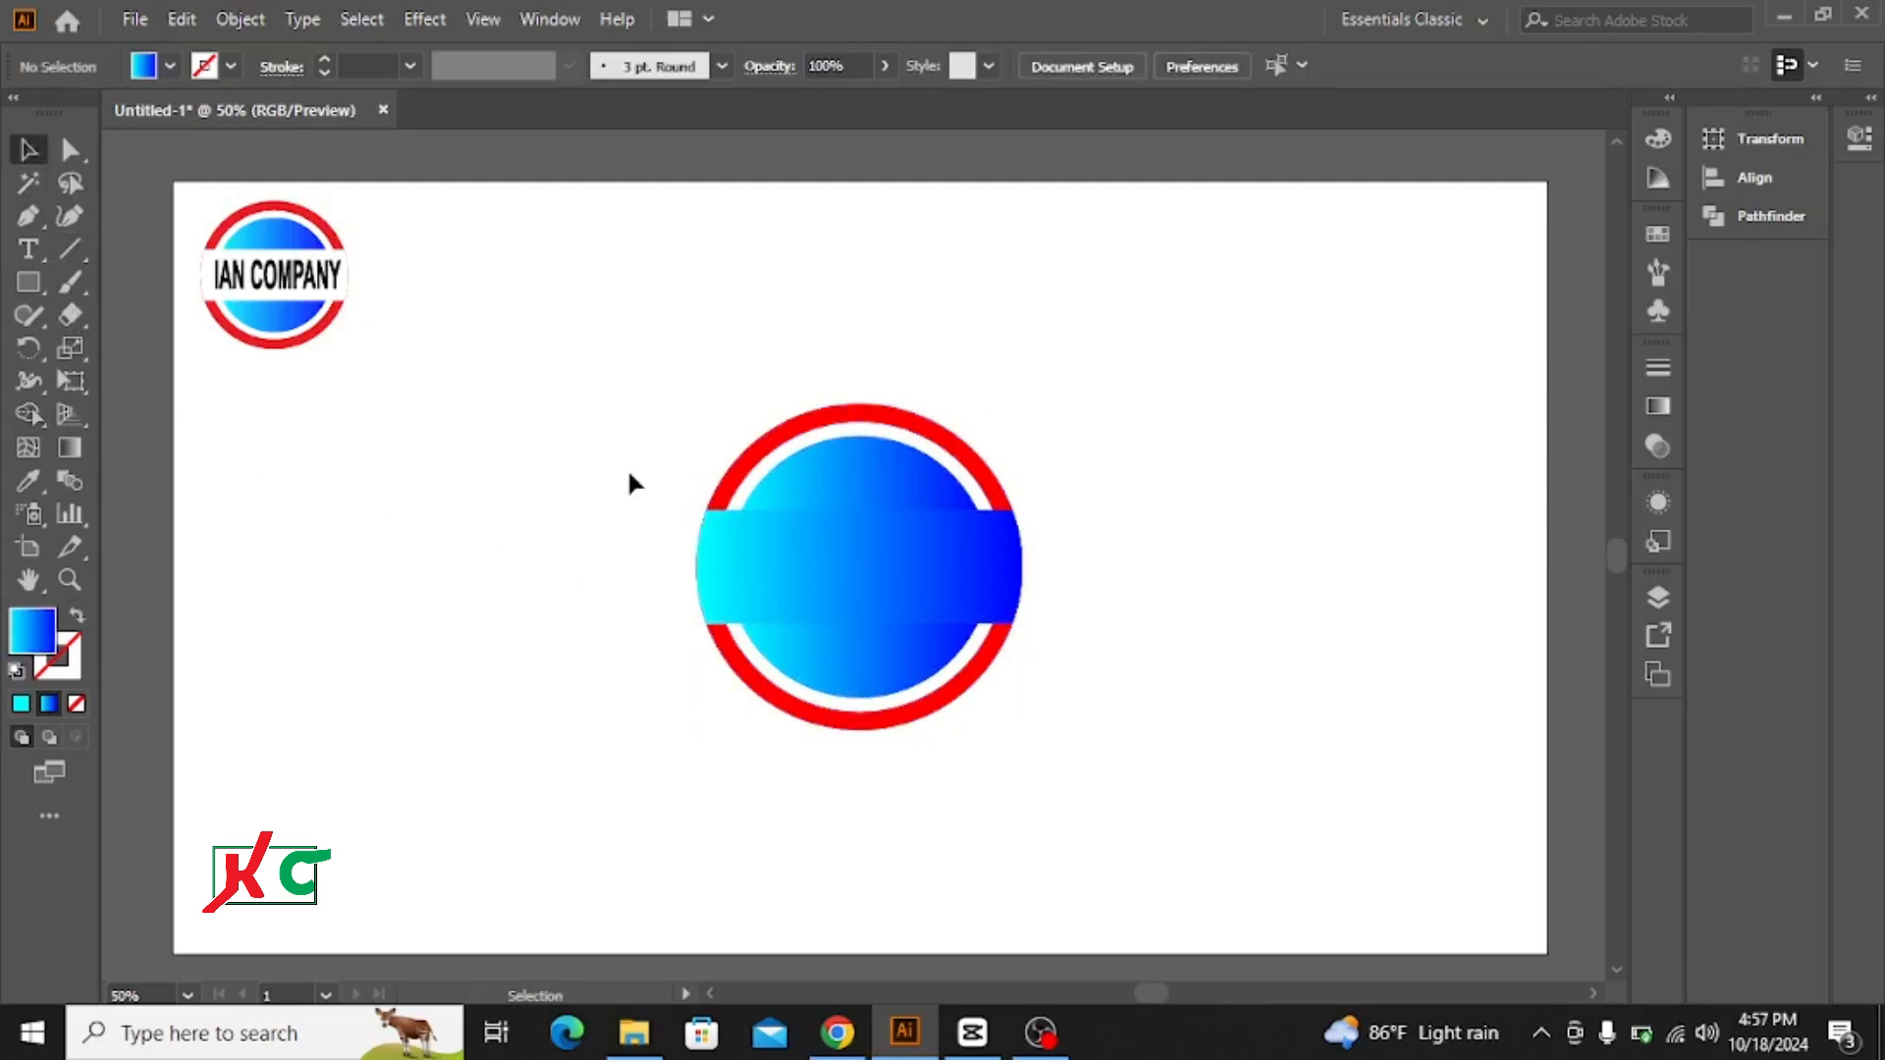
Step: Fill the central band across the circles with the white swatch
click(874, 574)
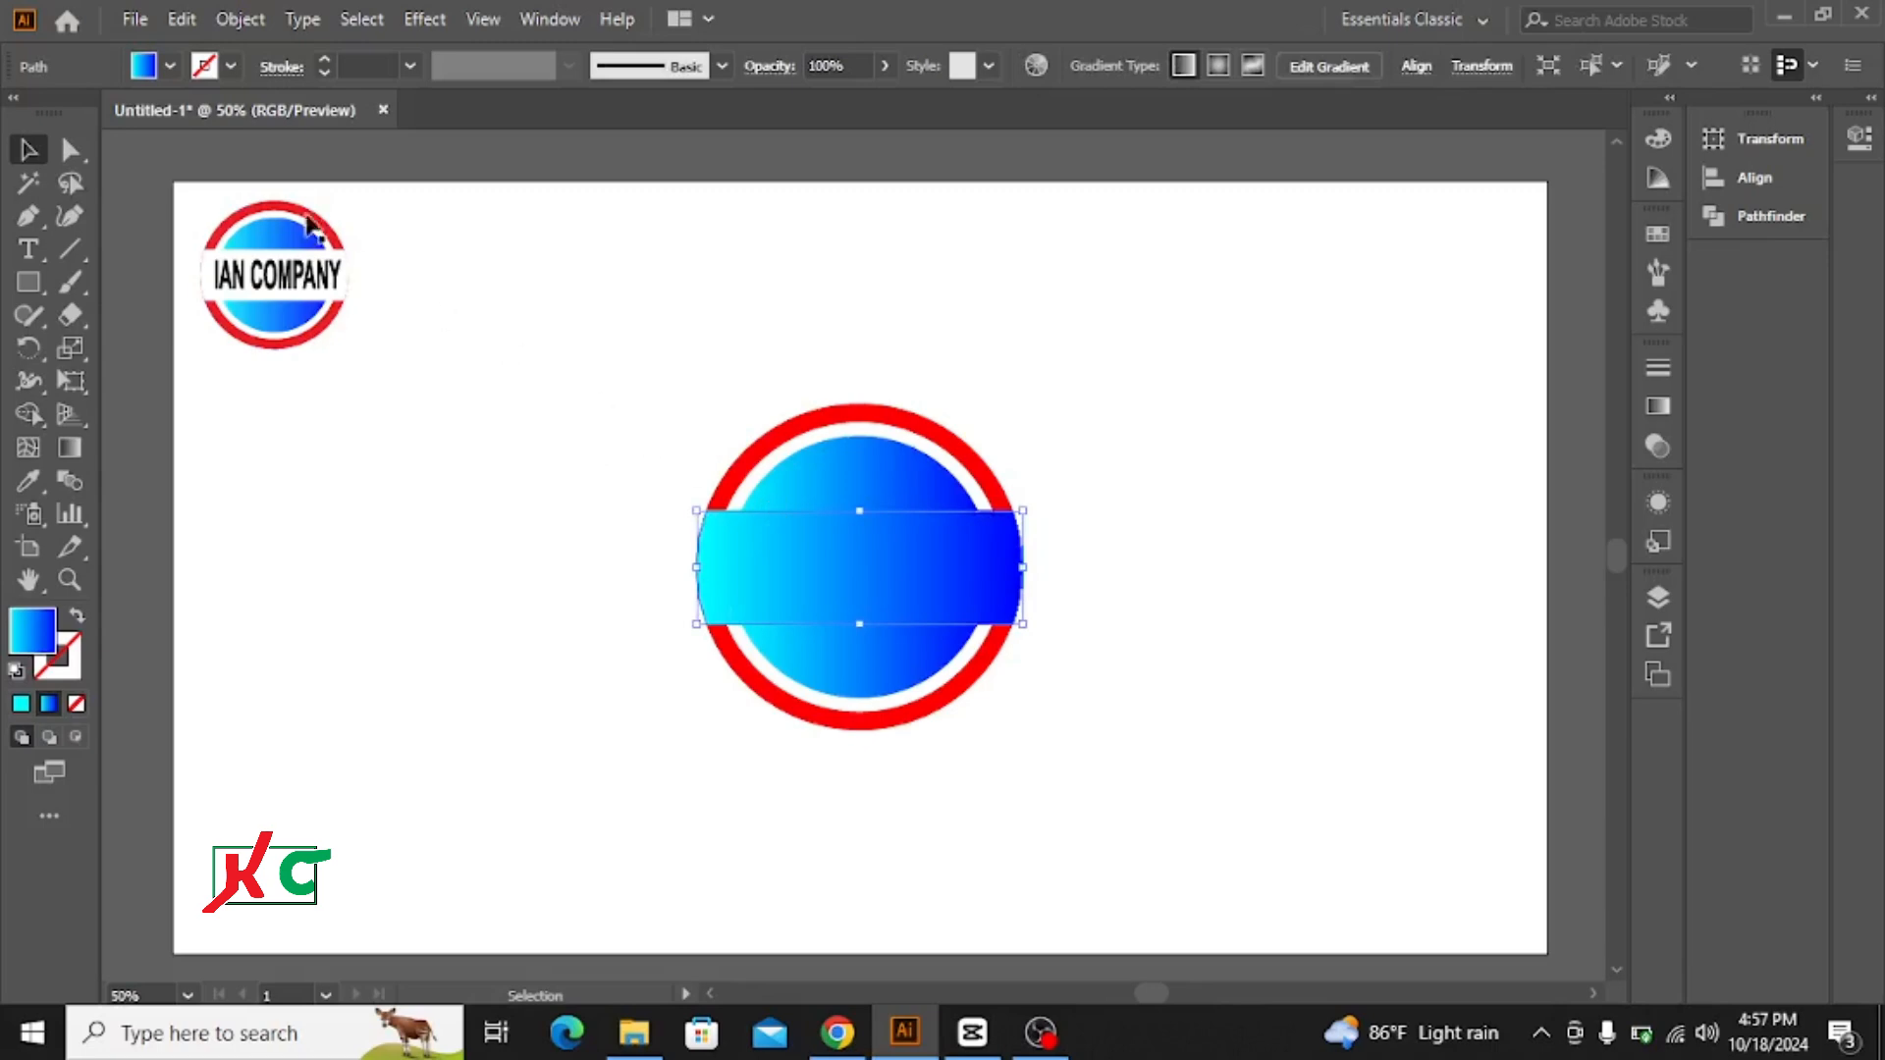
click(171, 65)
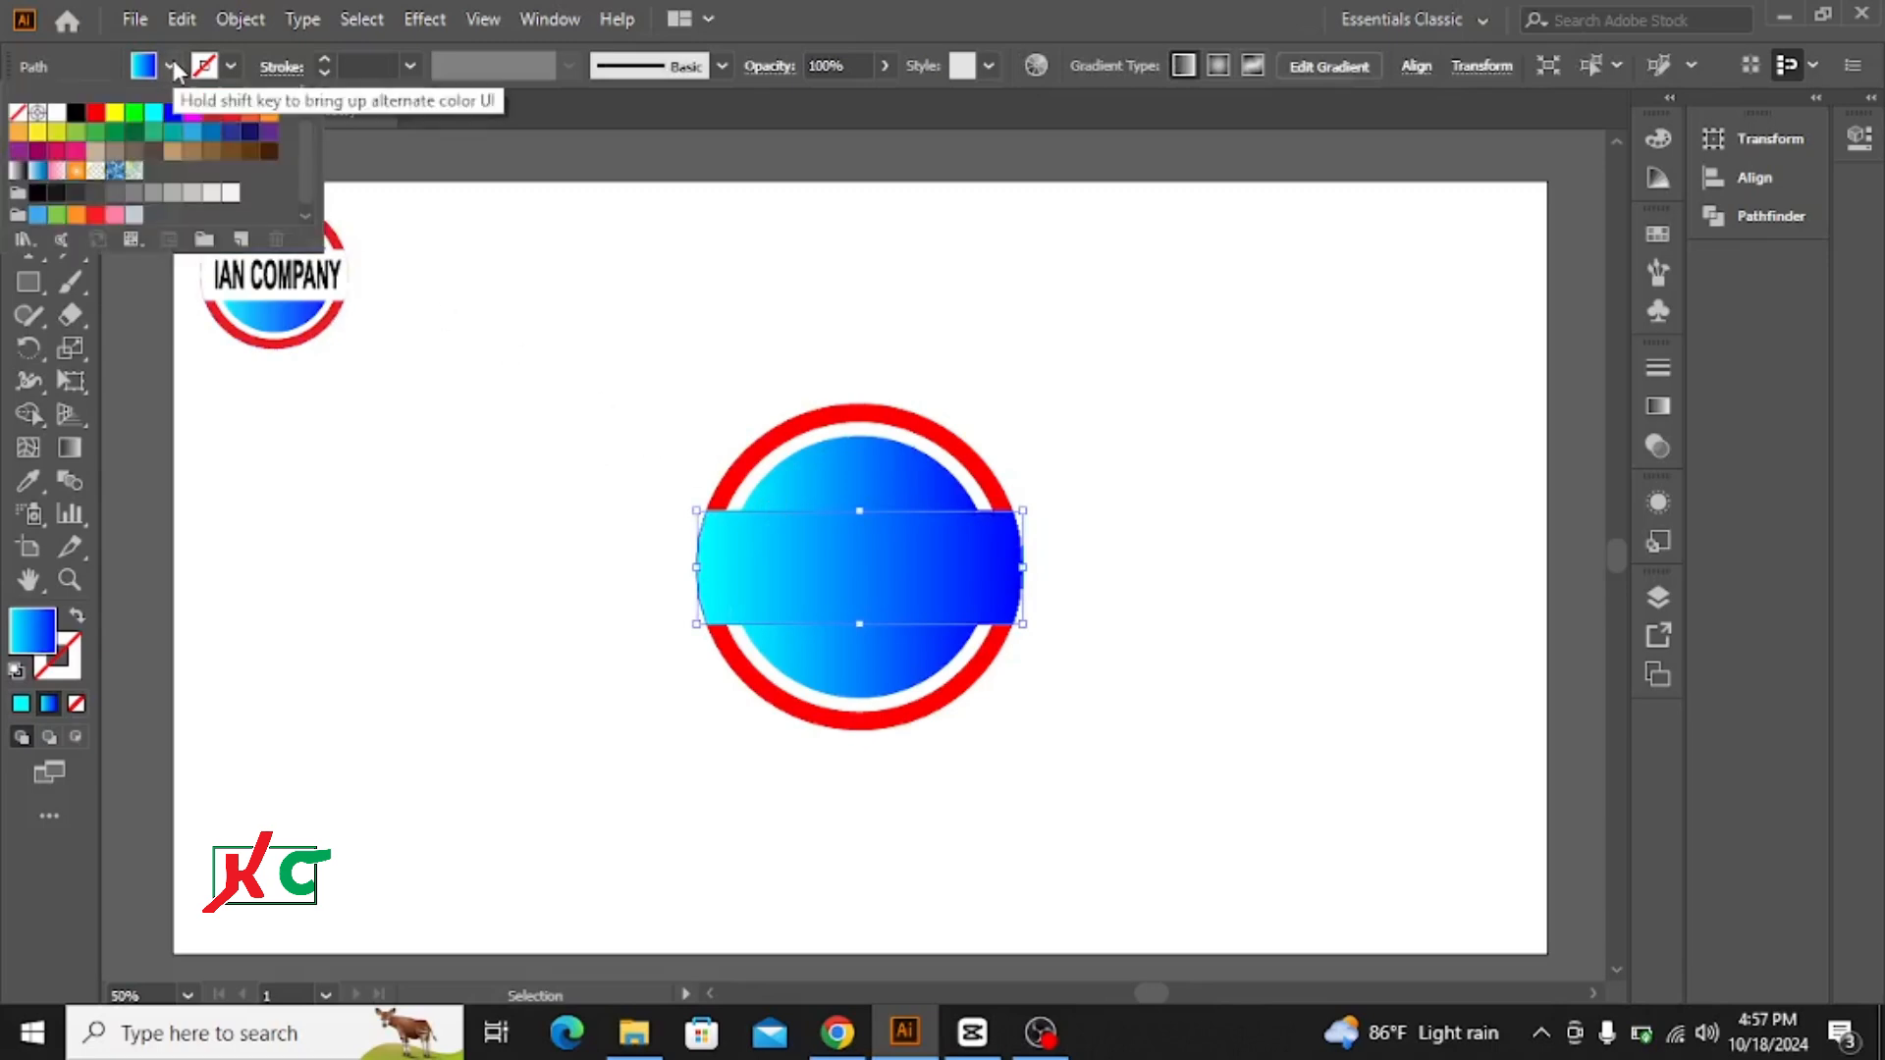
click(57, 113)
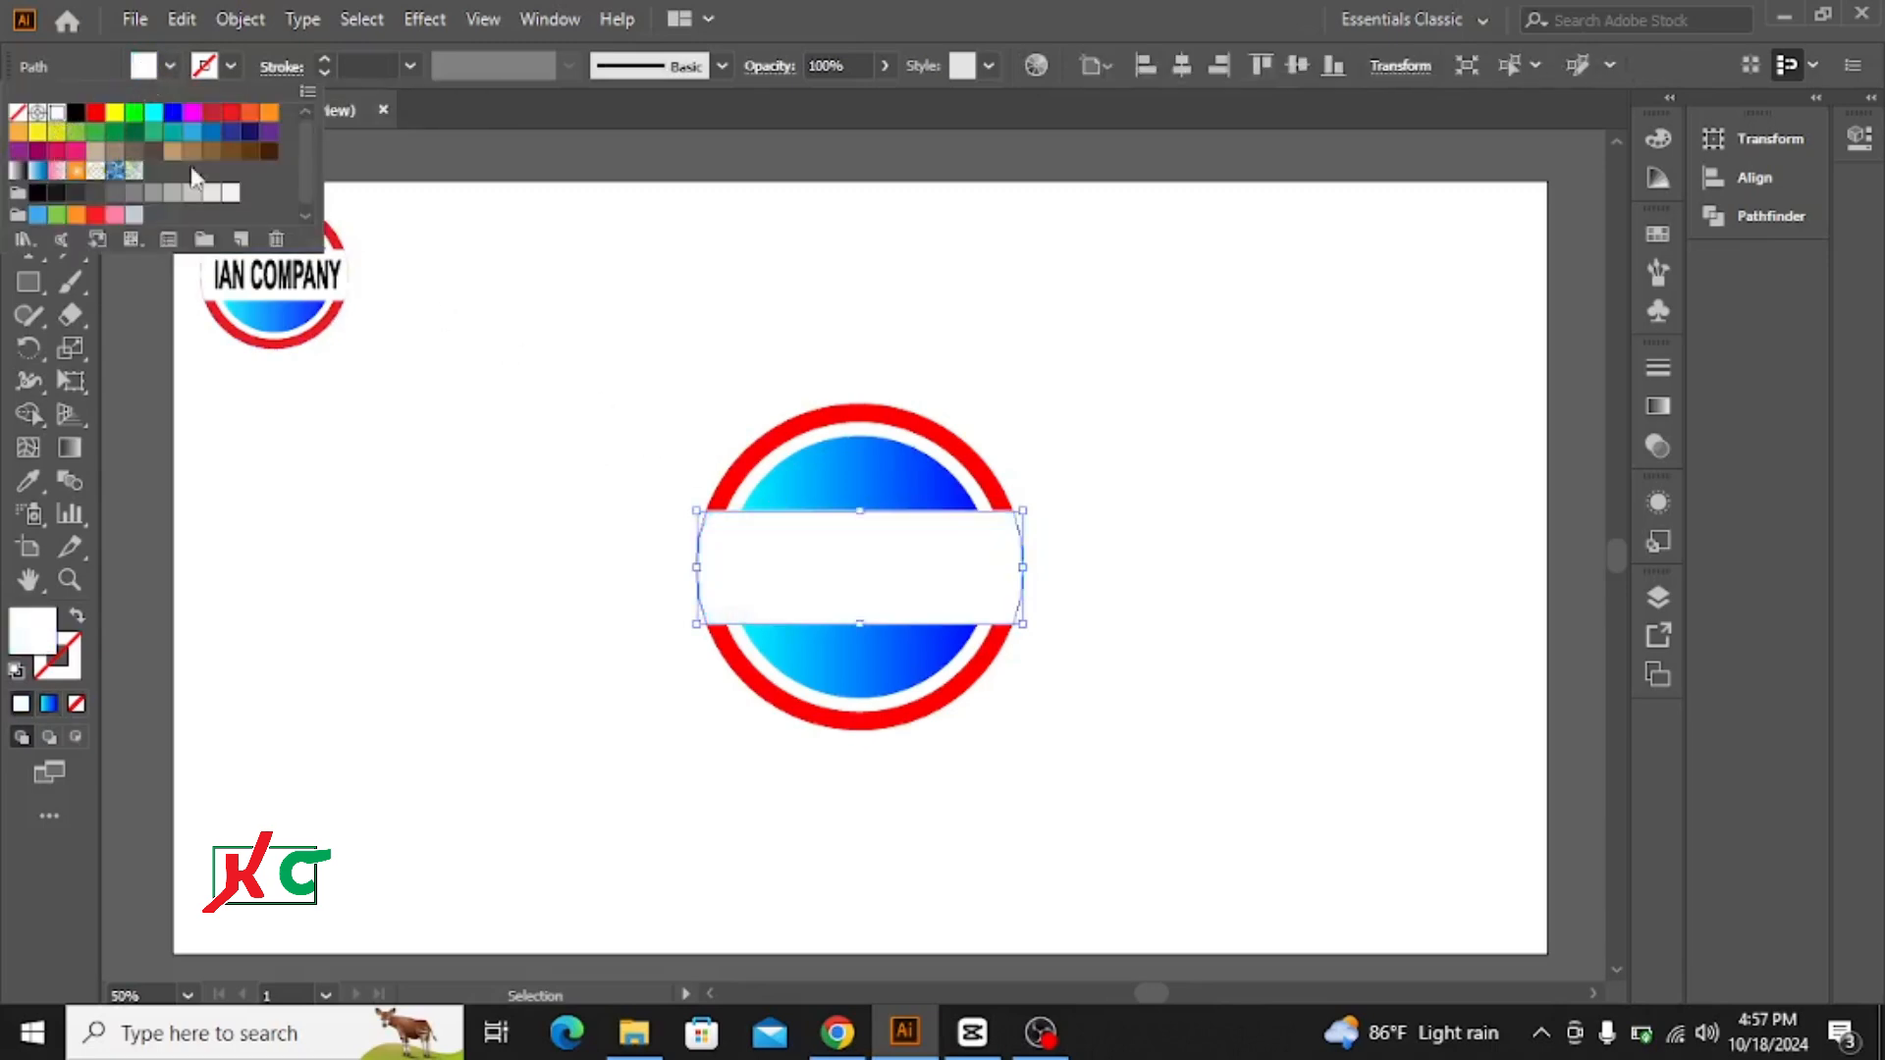
click(1150, 322)
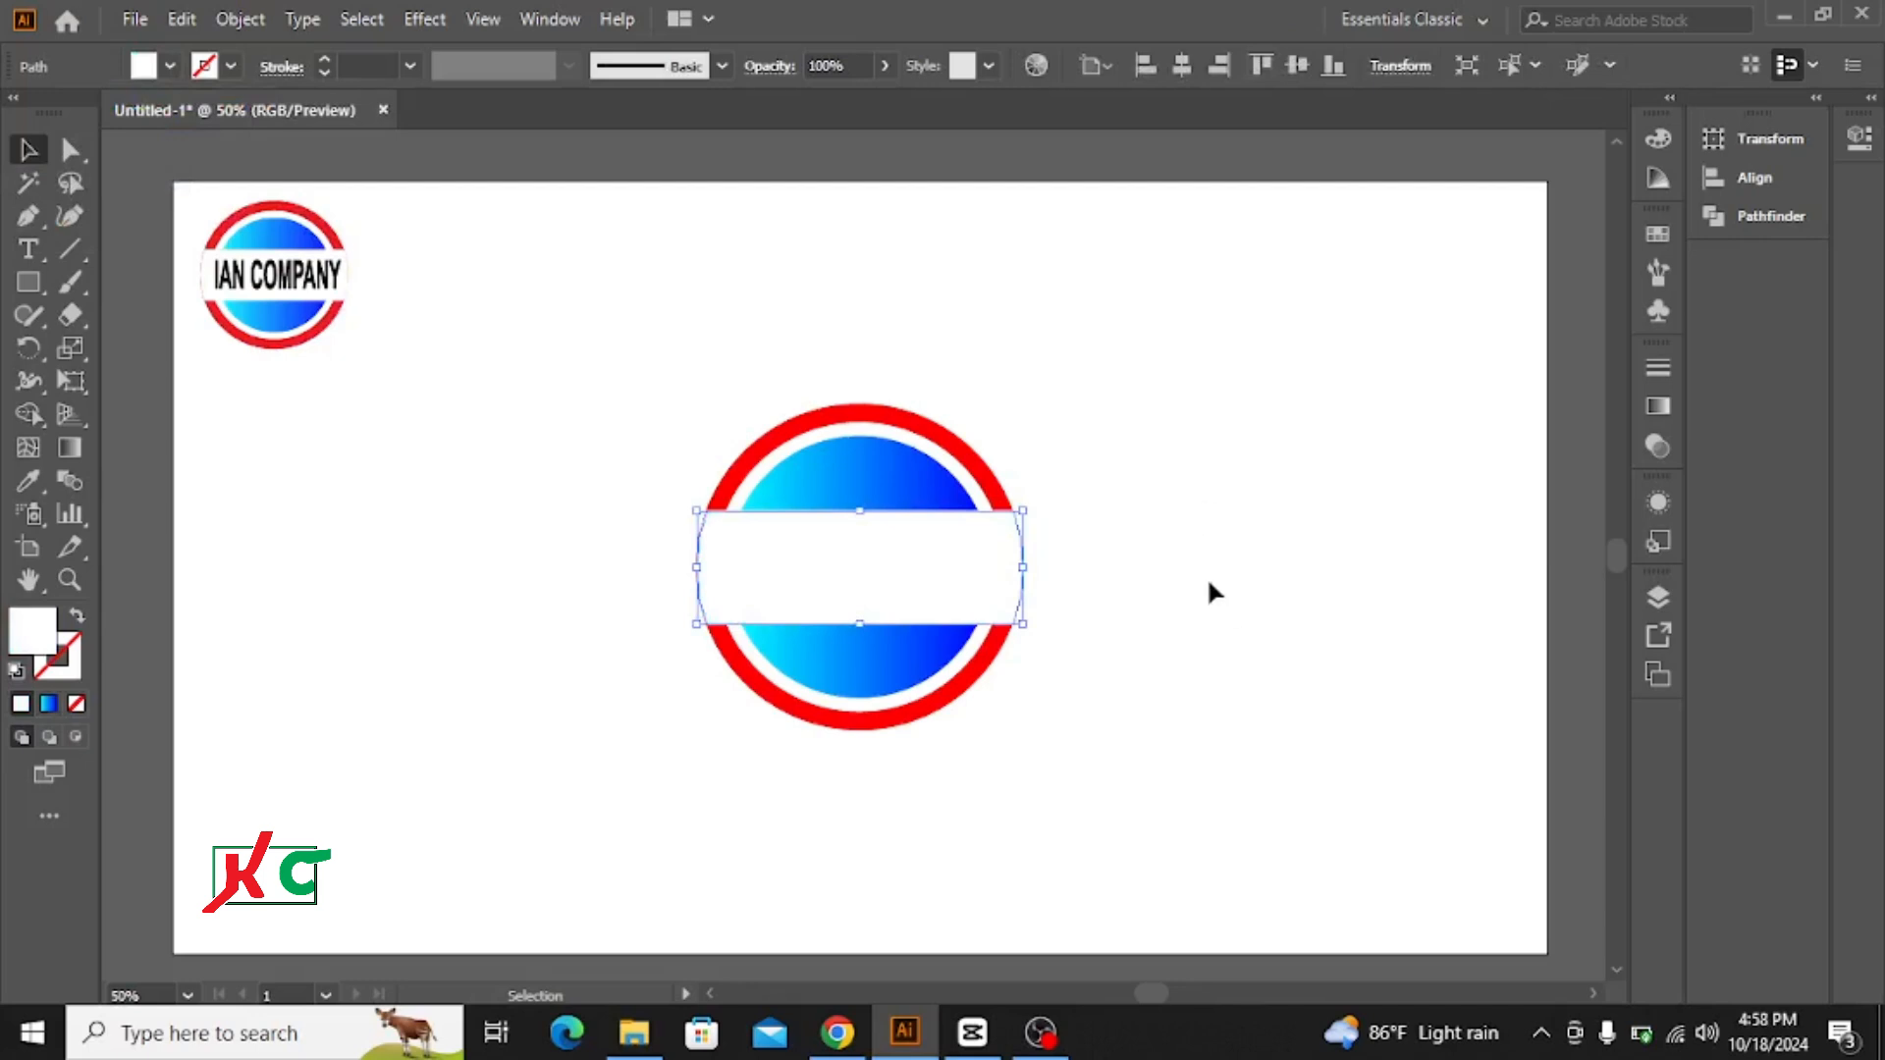
click(1132, 489)
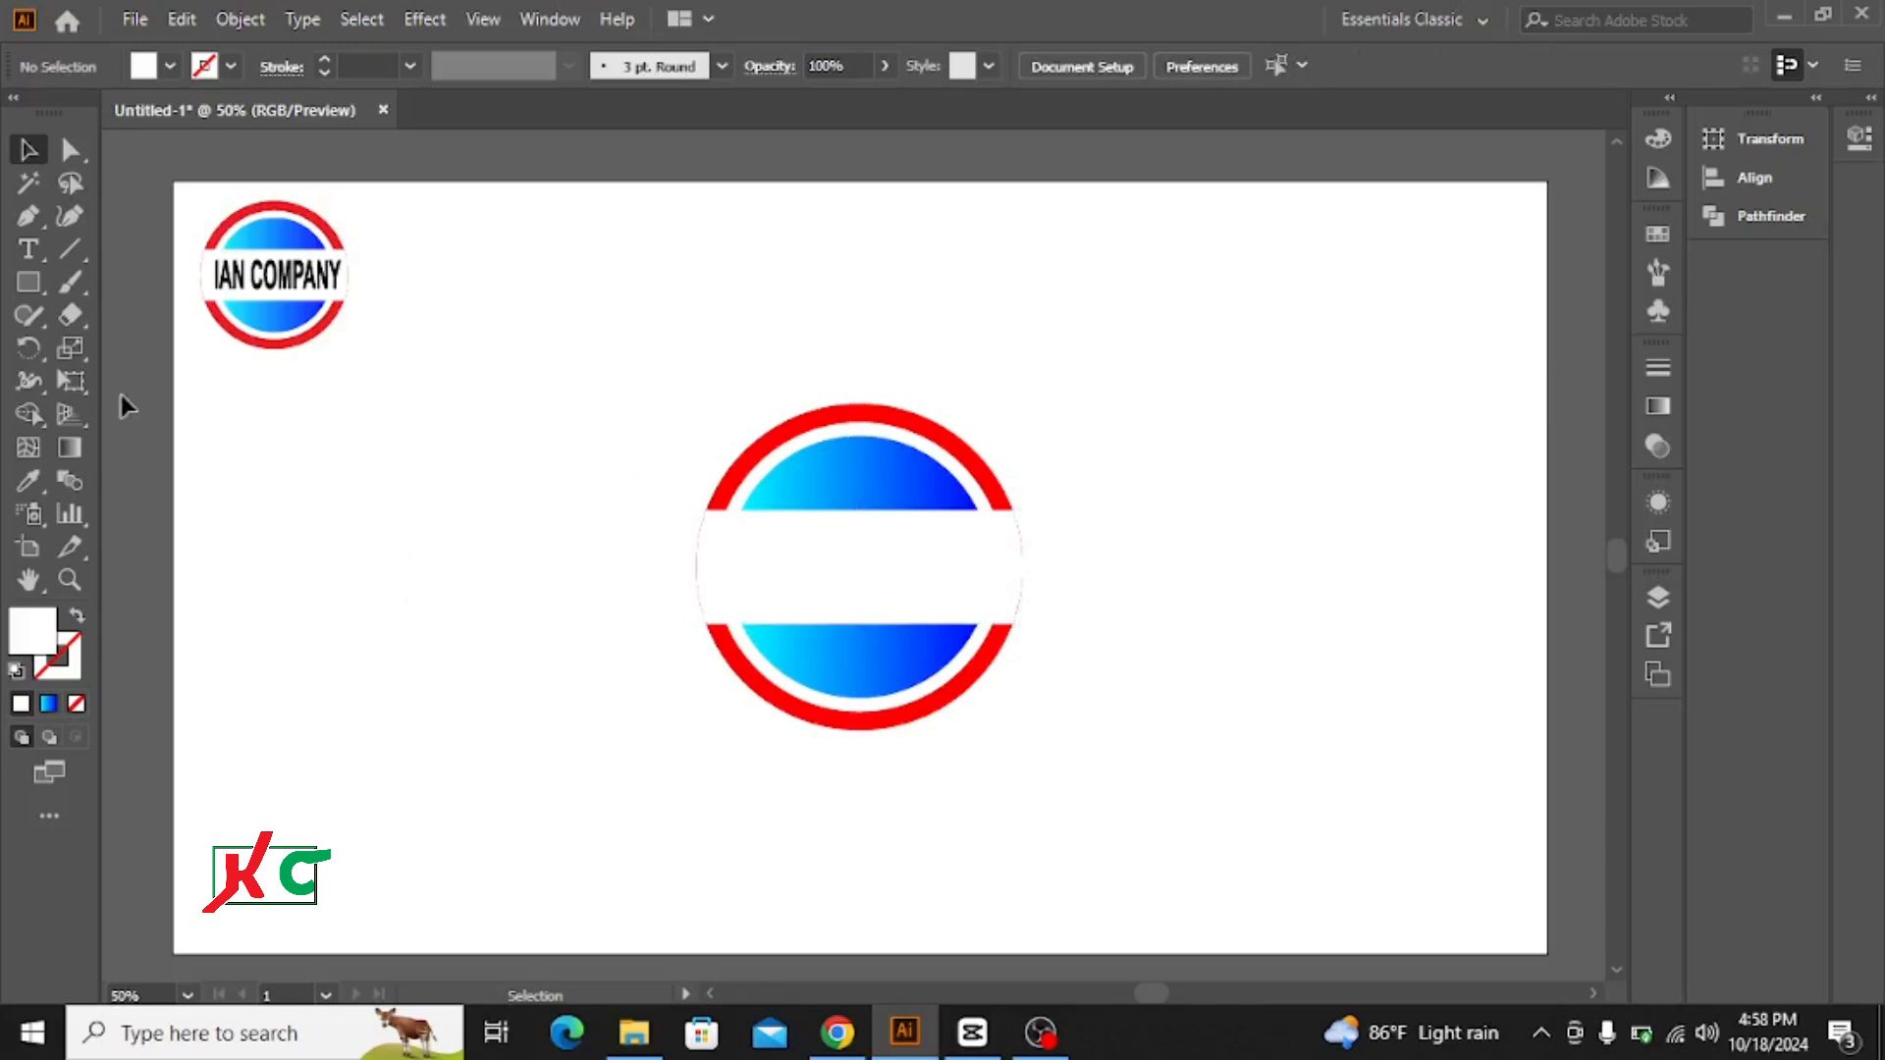
Step: Place a point text object in the empty area beside the logo and scale it up to about 36 pt
click(27, 249)
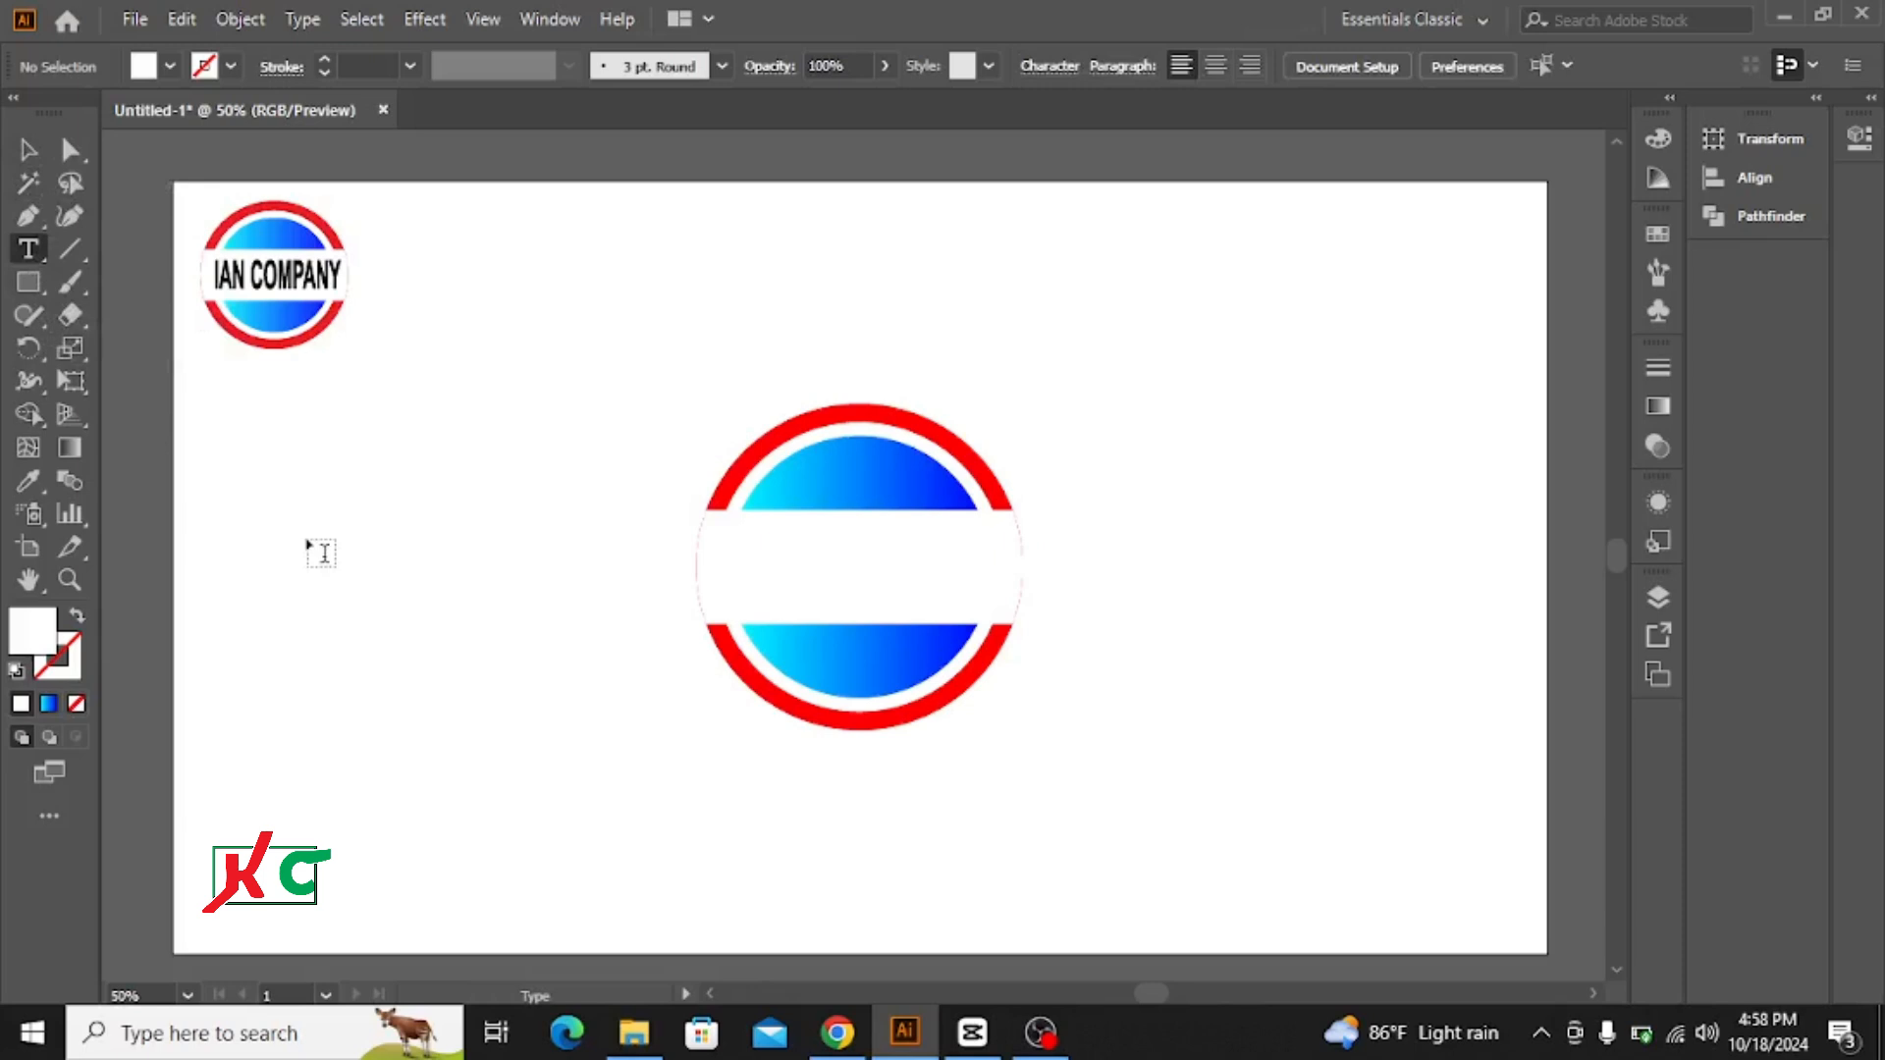
click(307, 543)
click(27, 150)
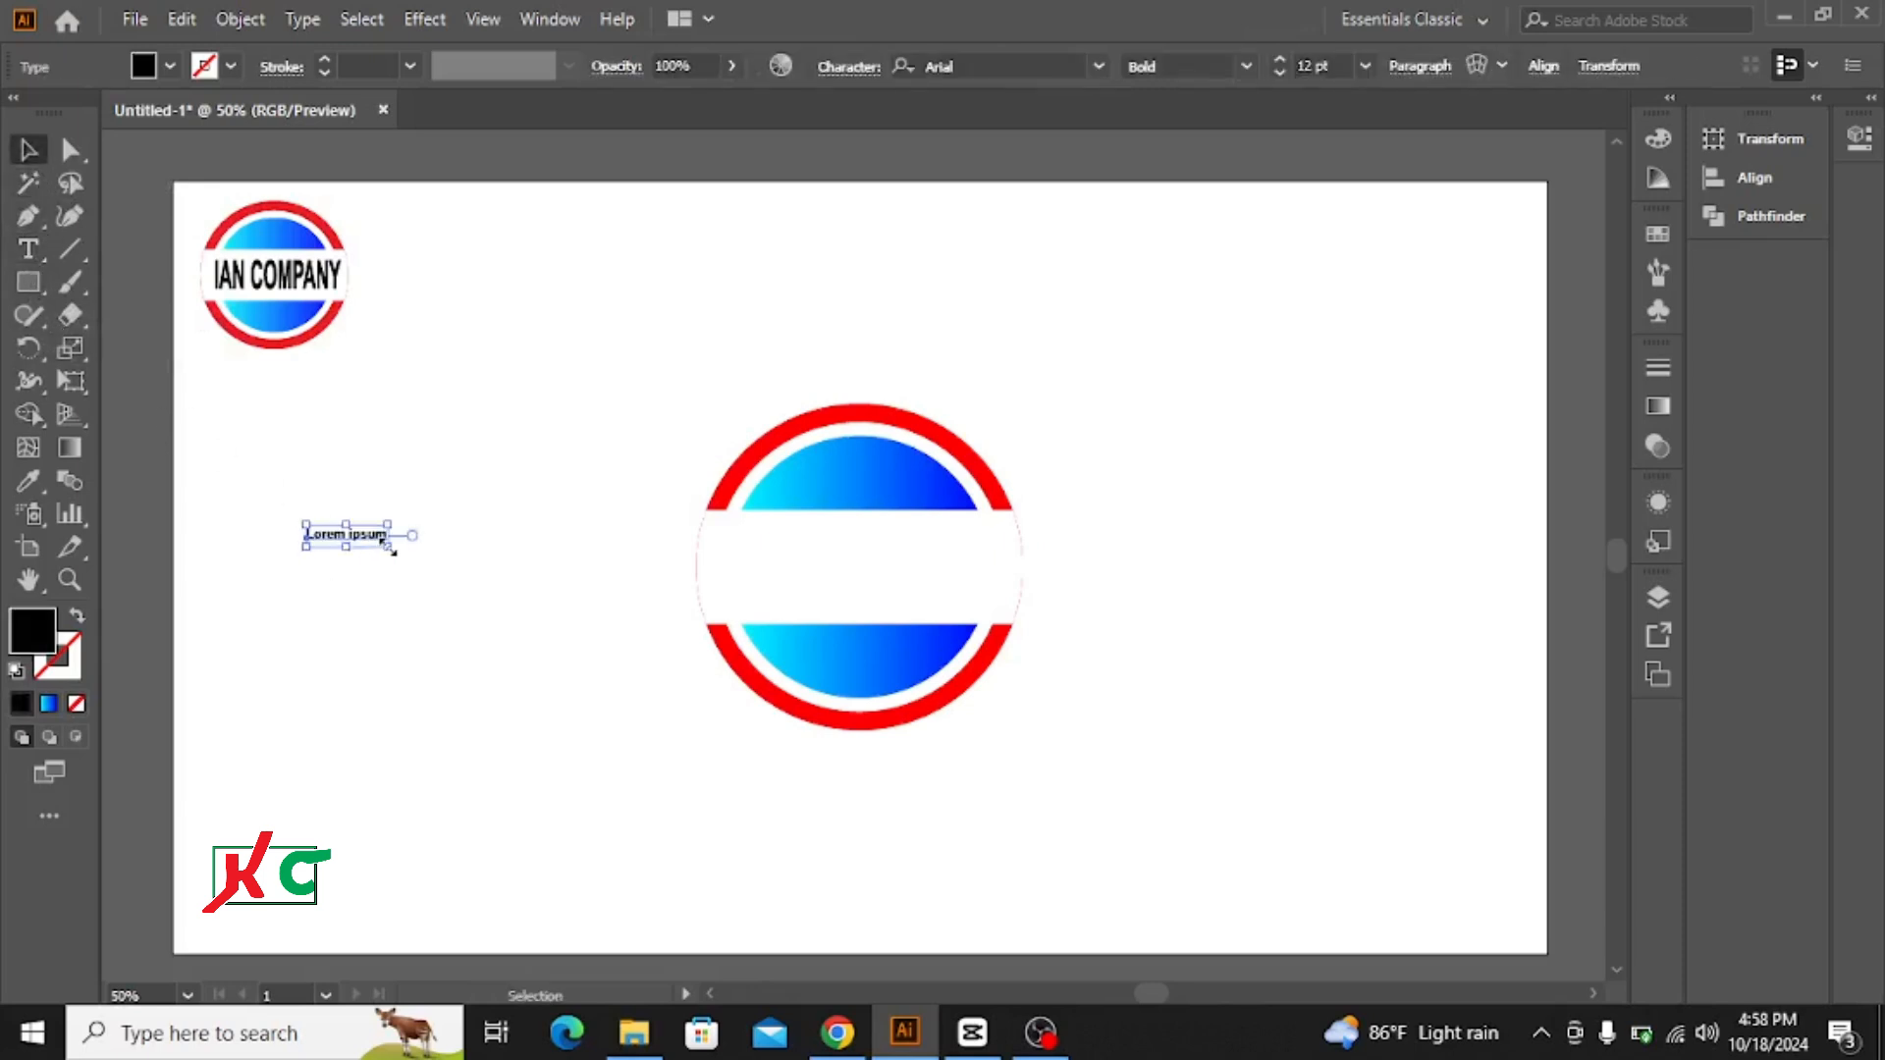
drag(390, 550, 464, 614)
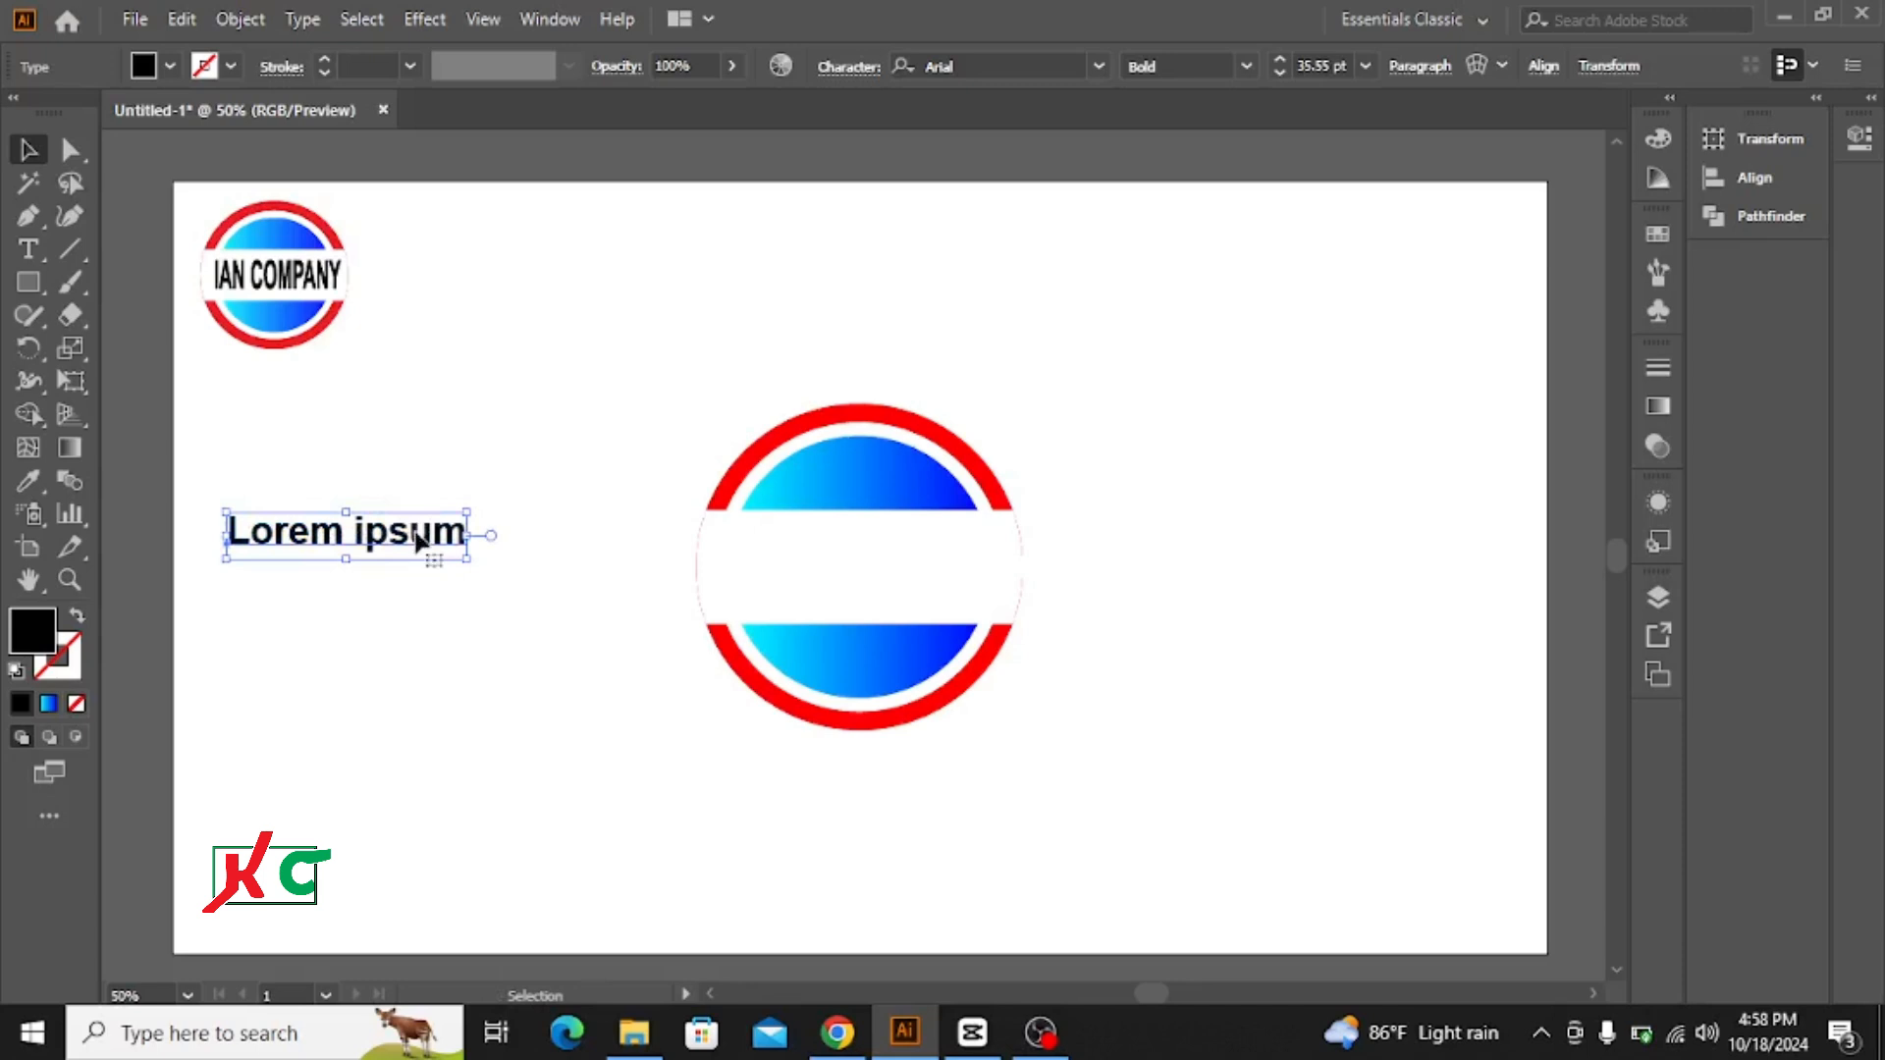
Step: Replace the placeholder text with IAN COMPANY and move it onto the white band
double_click(418, 541)
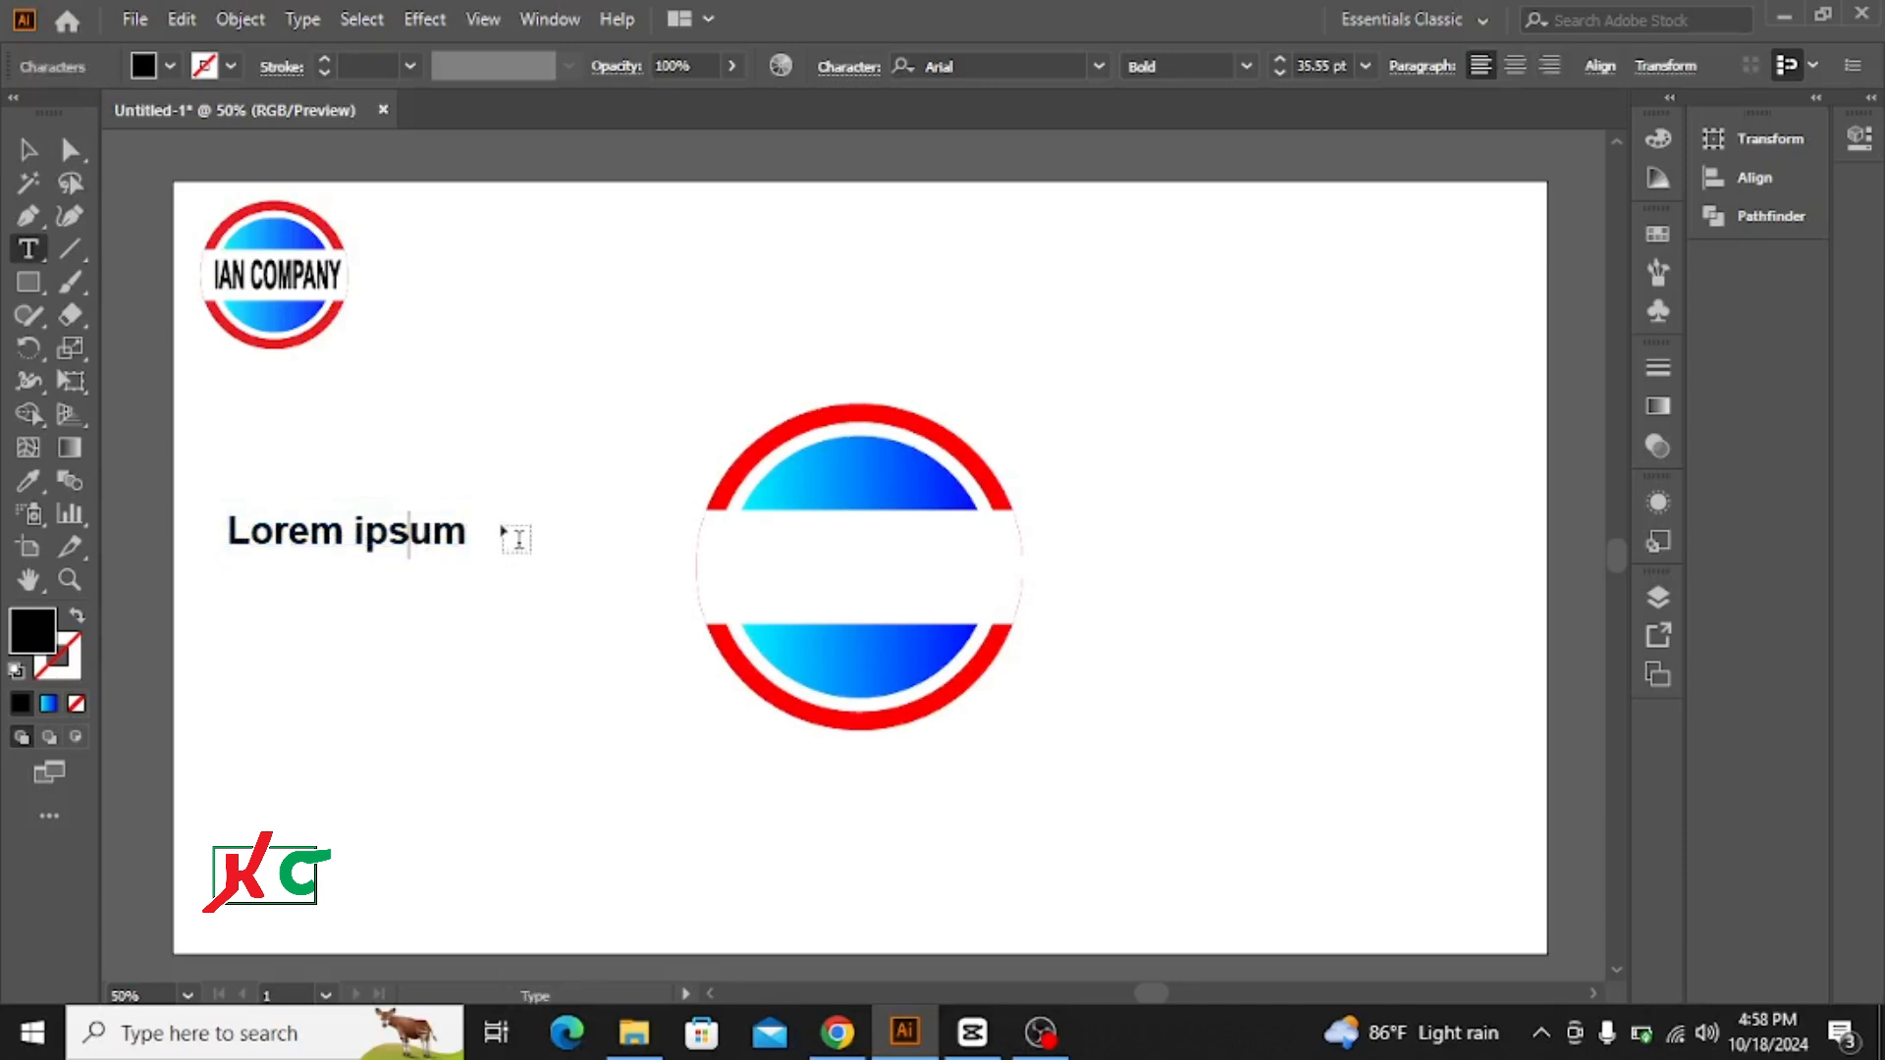
key(Right)
key(Right)
key(BackSpace)
key(BackSpace)
key(BackSpace)
key(BackSpace)
key(BackSpace)
key(BackSpace)
key(BackSpace)
key(BackSpace)
key(BackSpace)
key(BackSpace)
key(BackSpace)
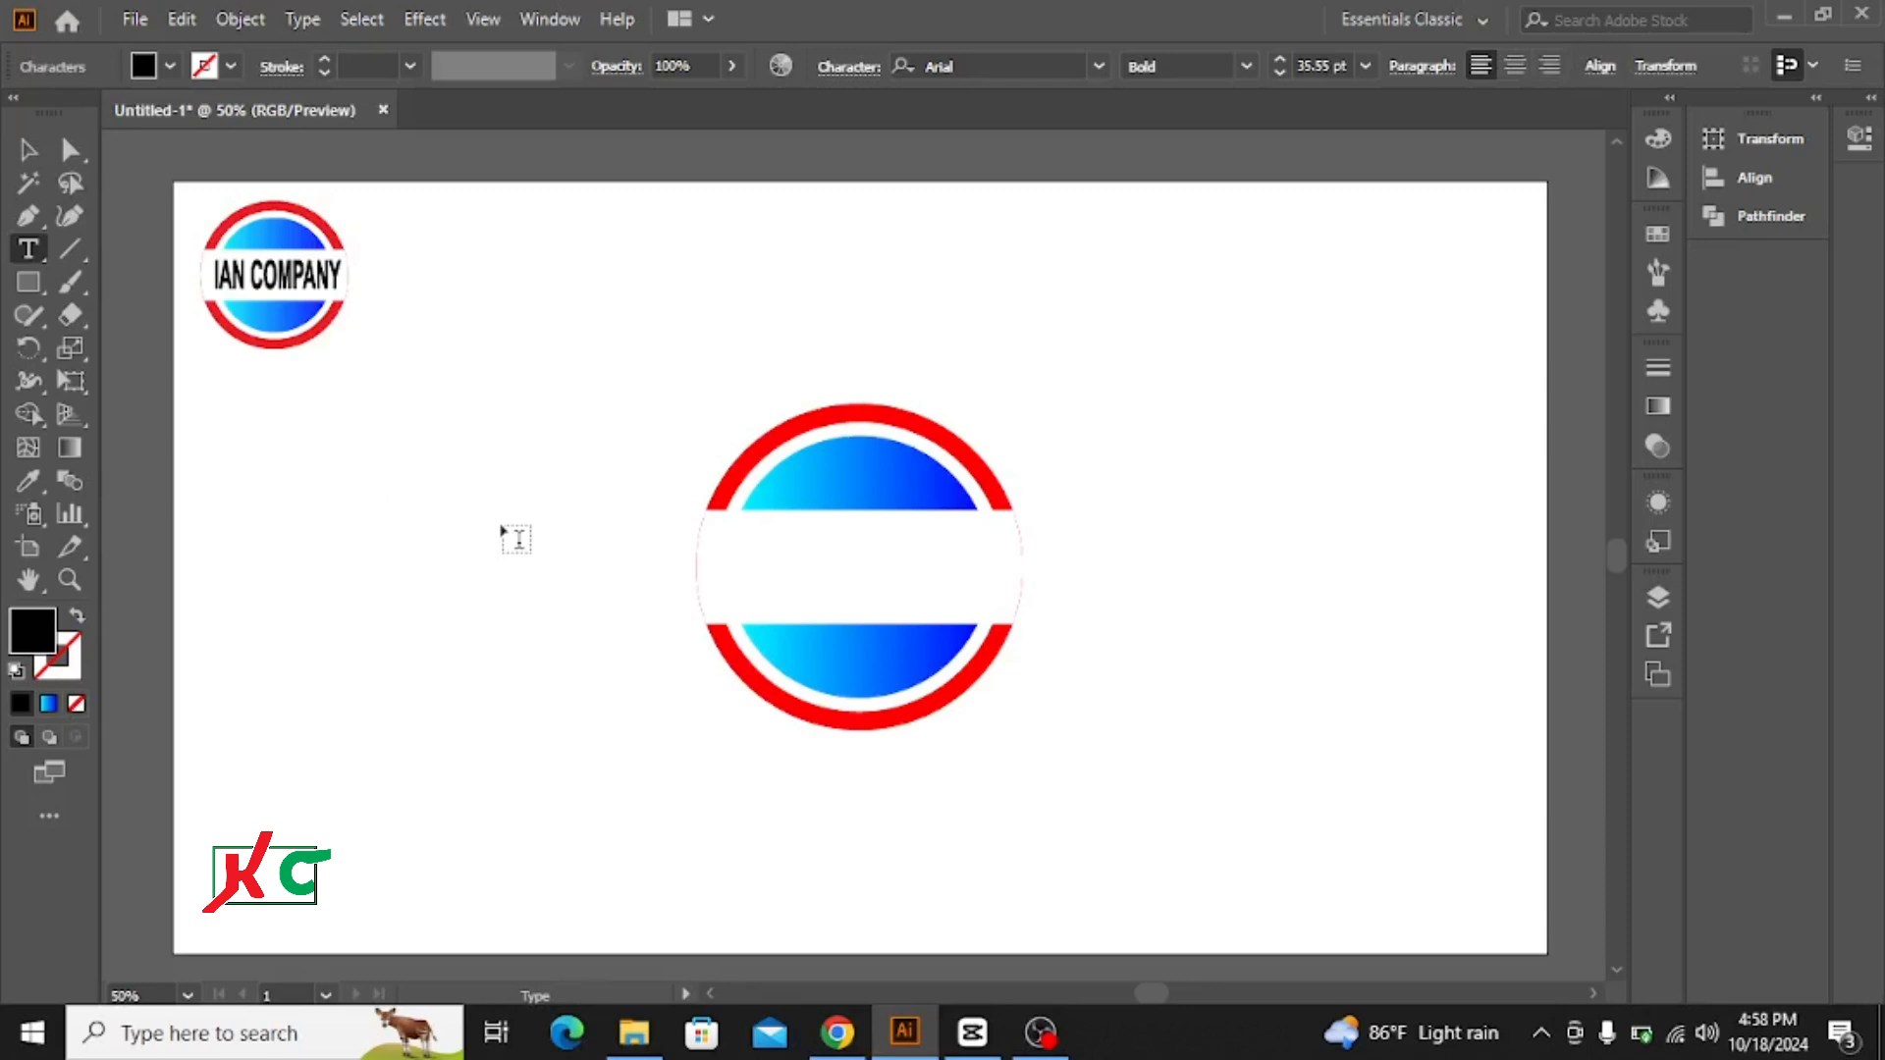
text(IAN COM)
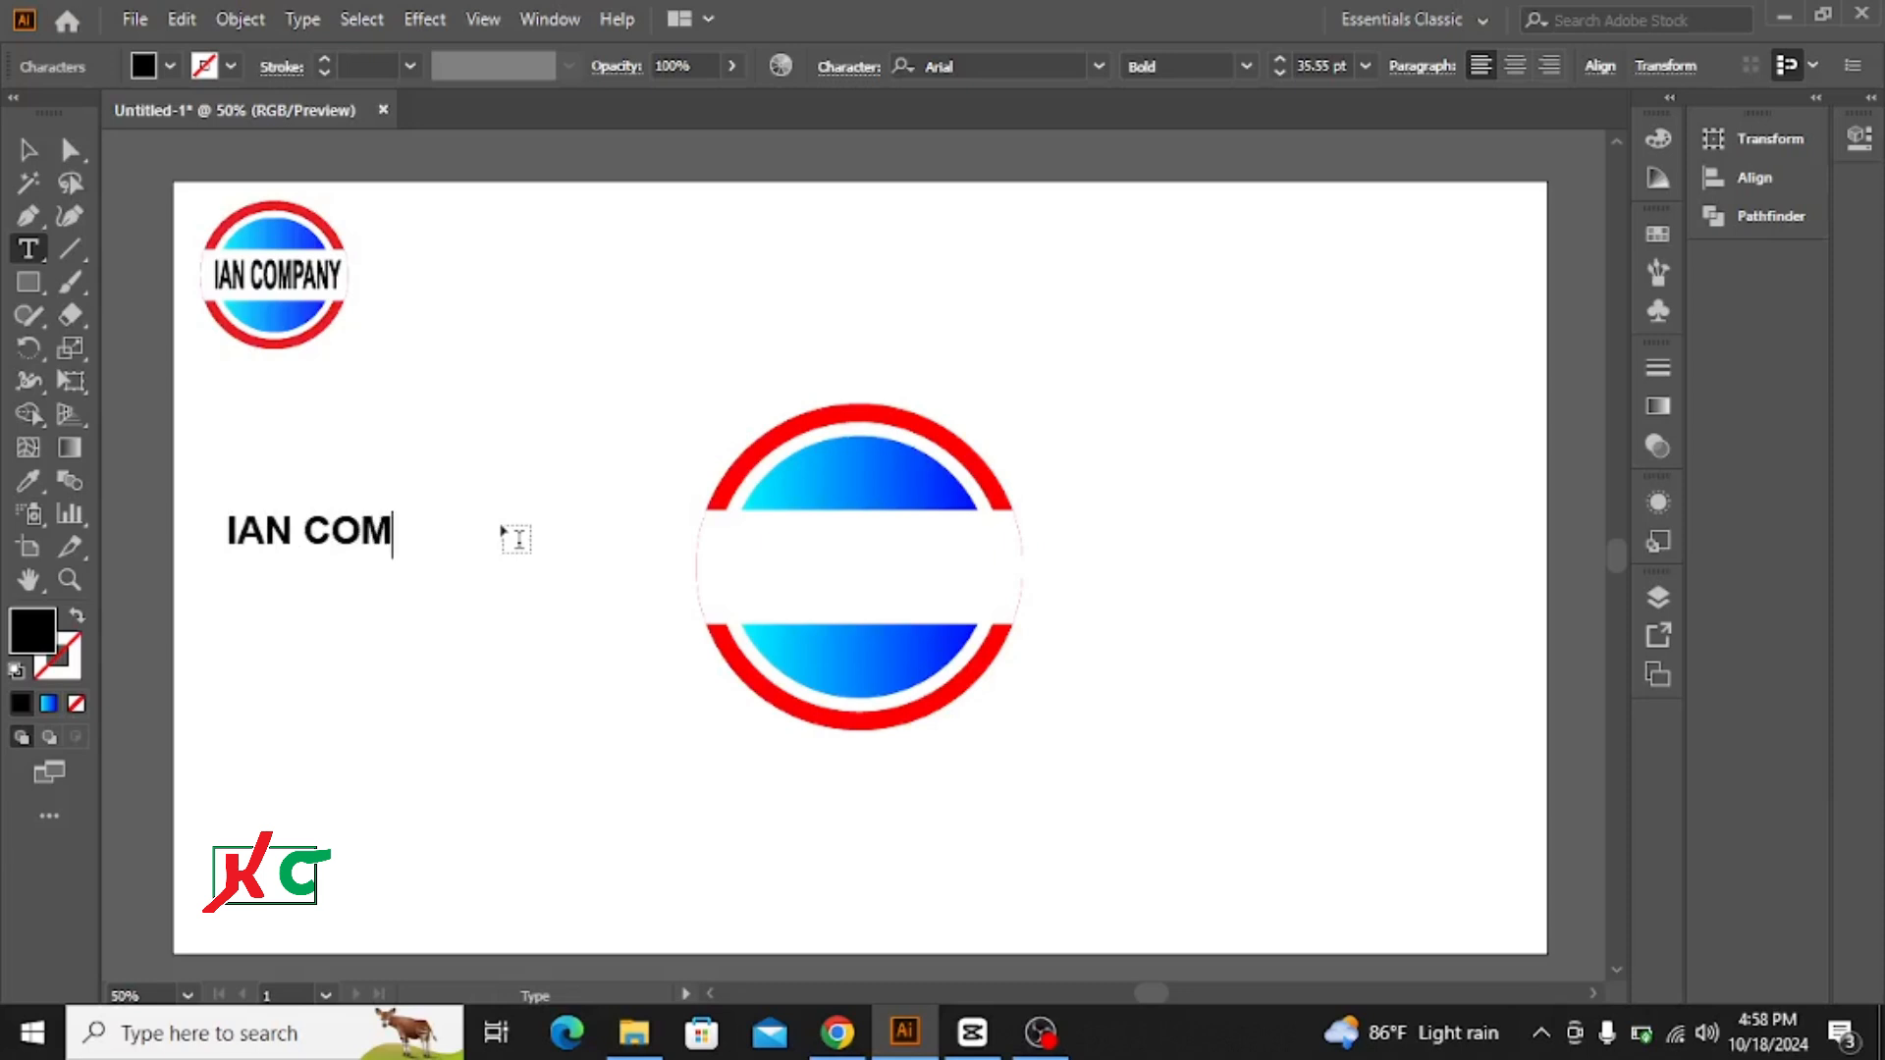
text(PANY)
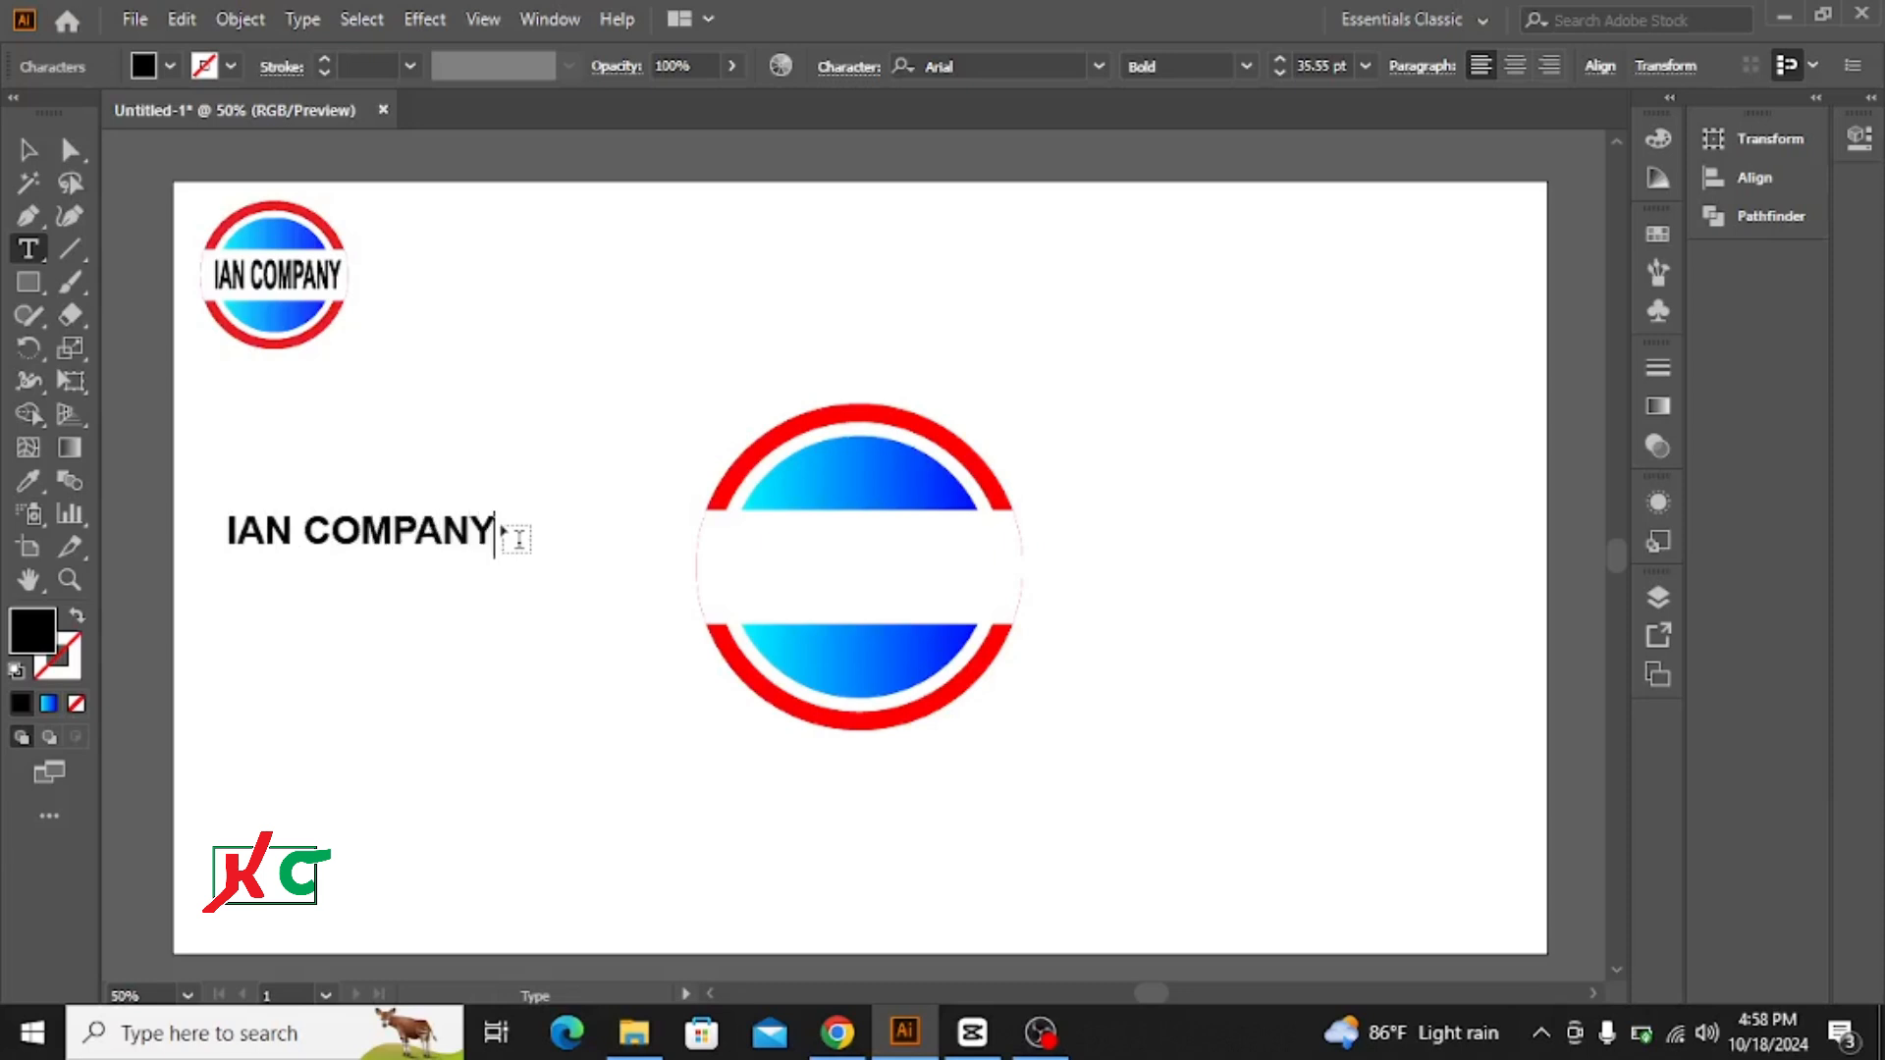
click(28, 153)
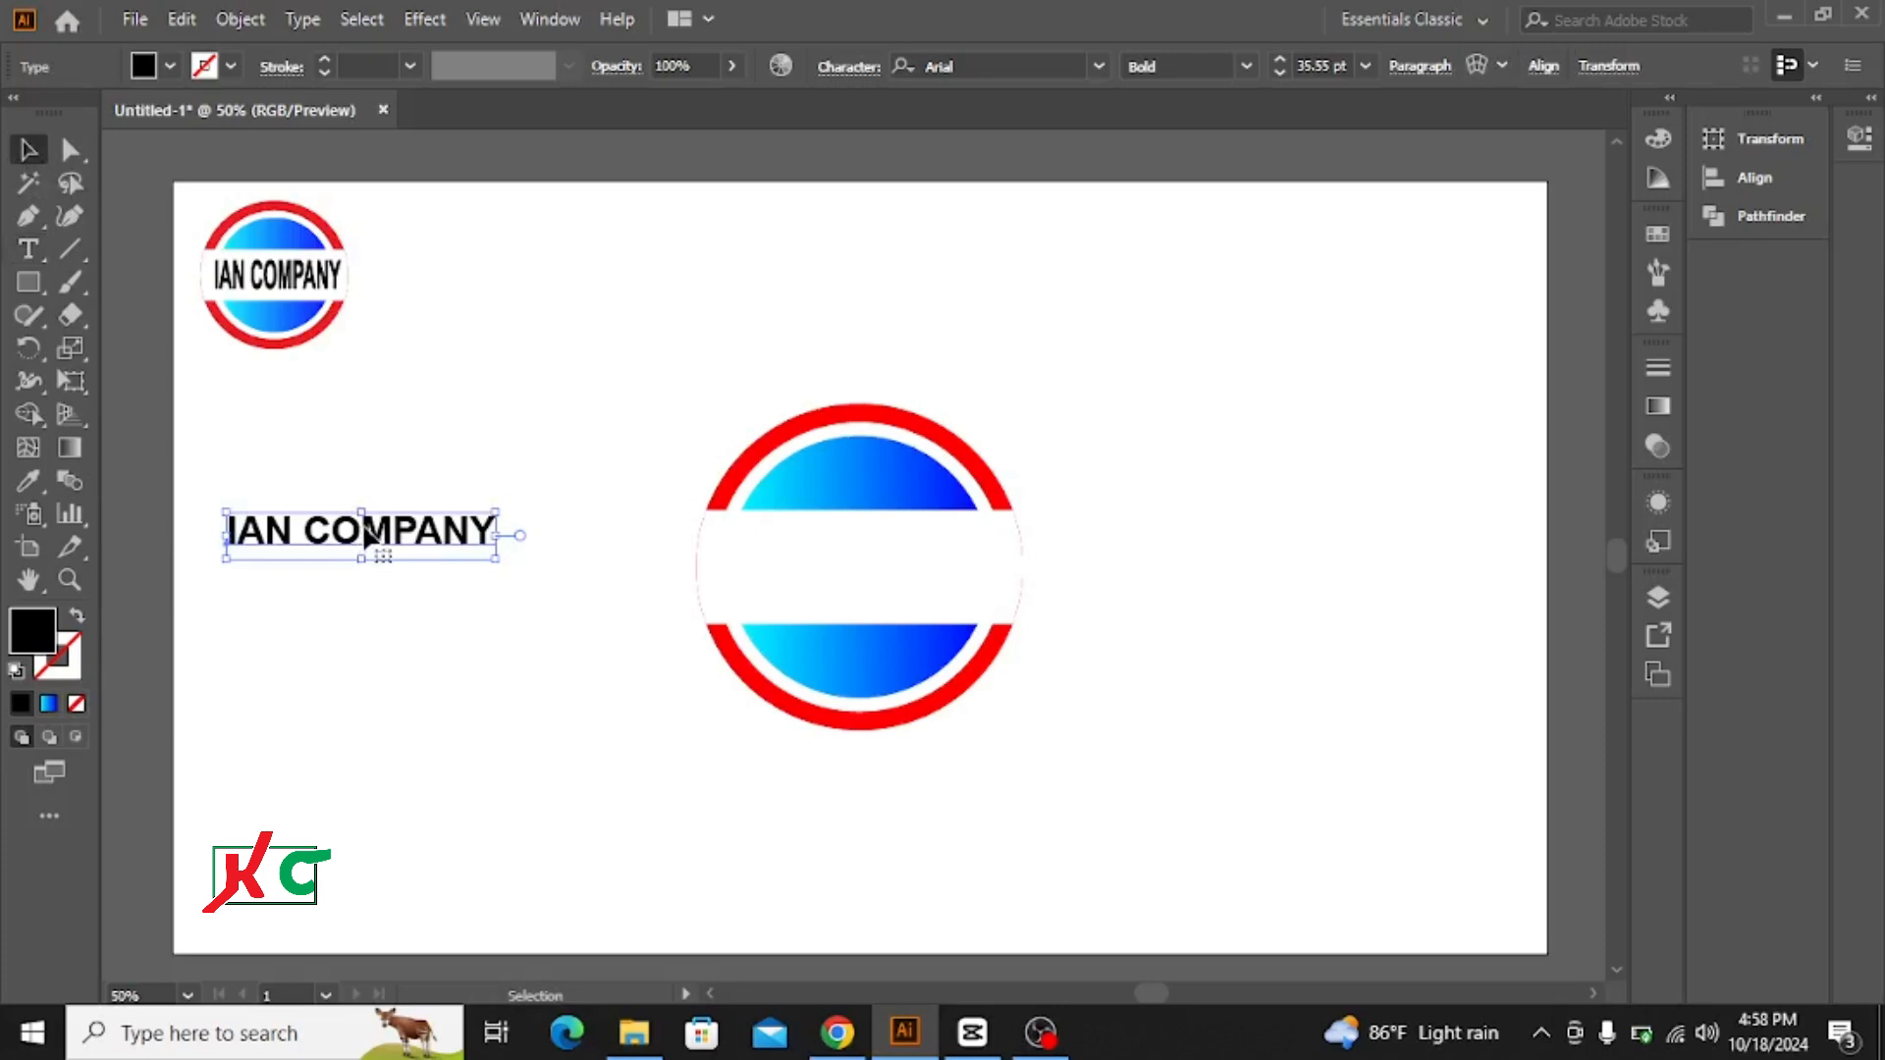
drag(368, 535, 866, 560)
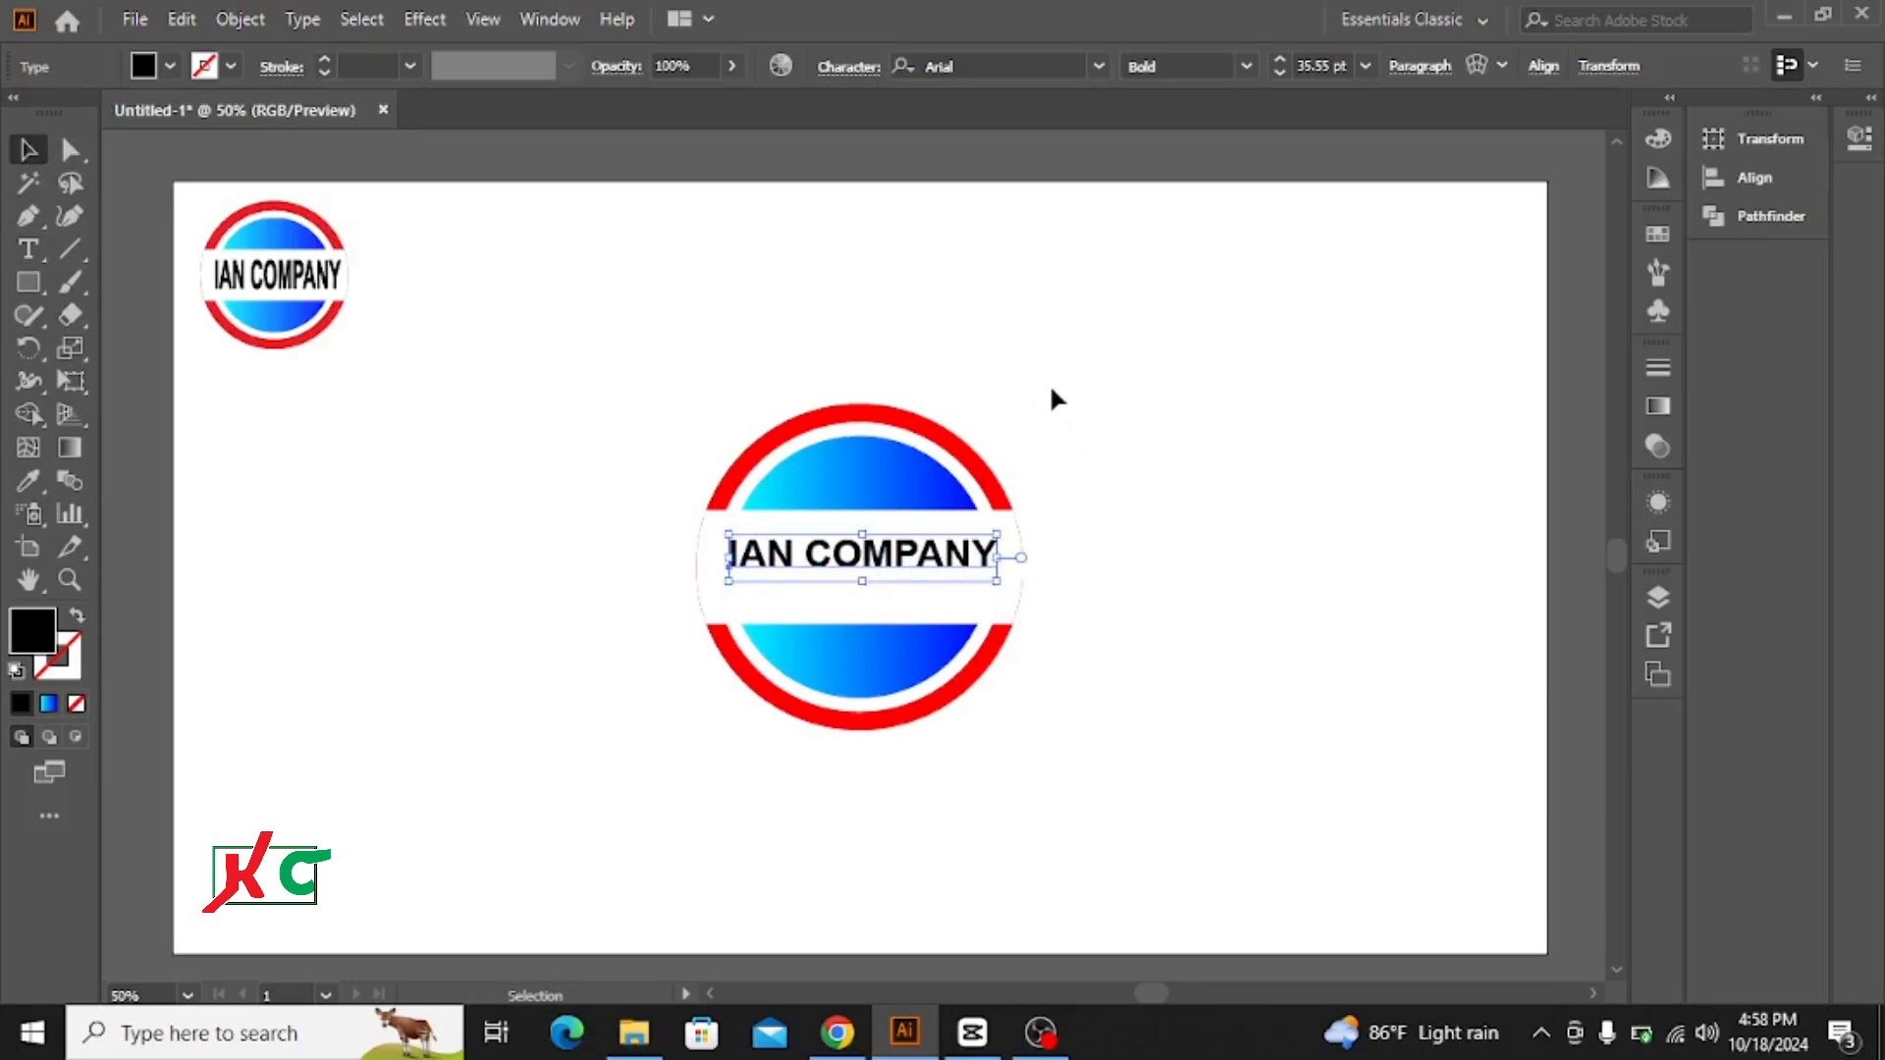
click(850, 610)
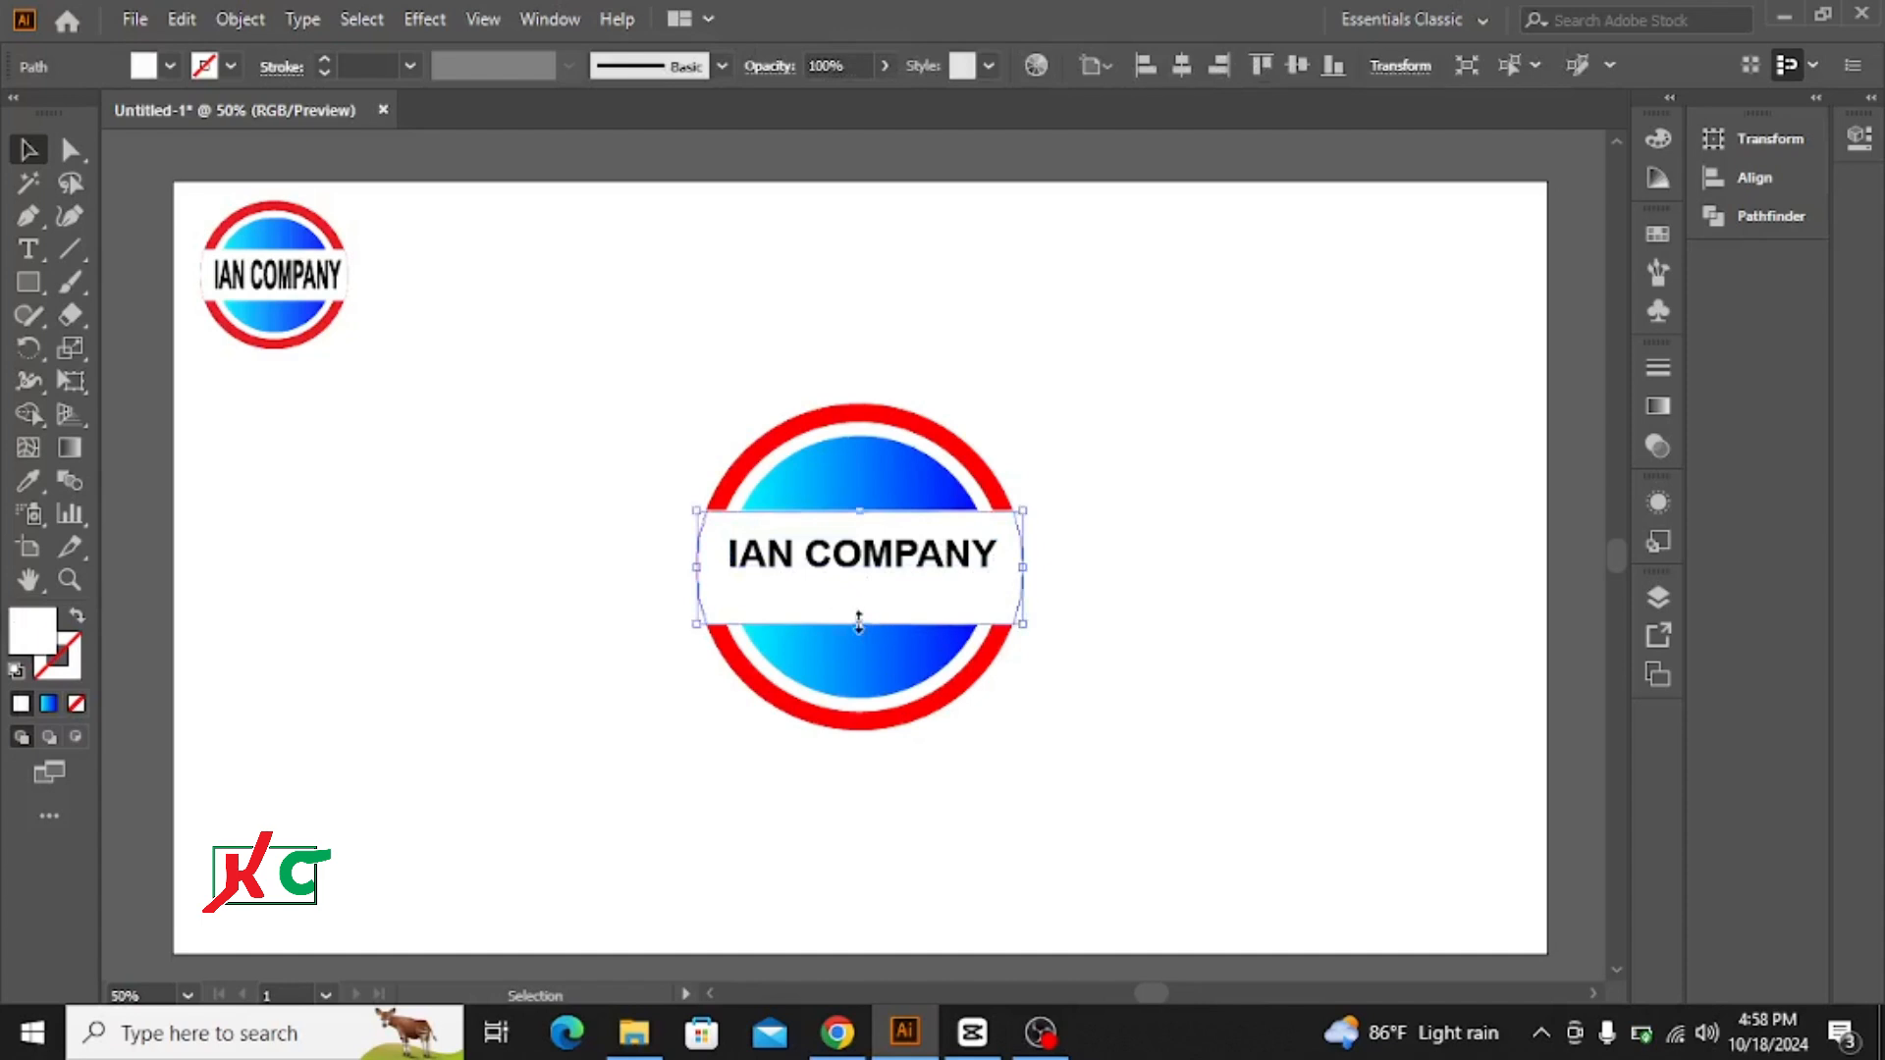
drag(863, 626, 862, 605)
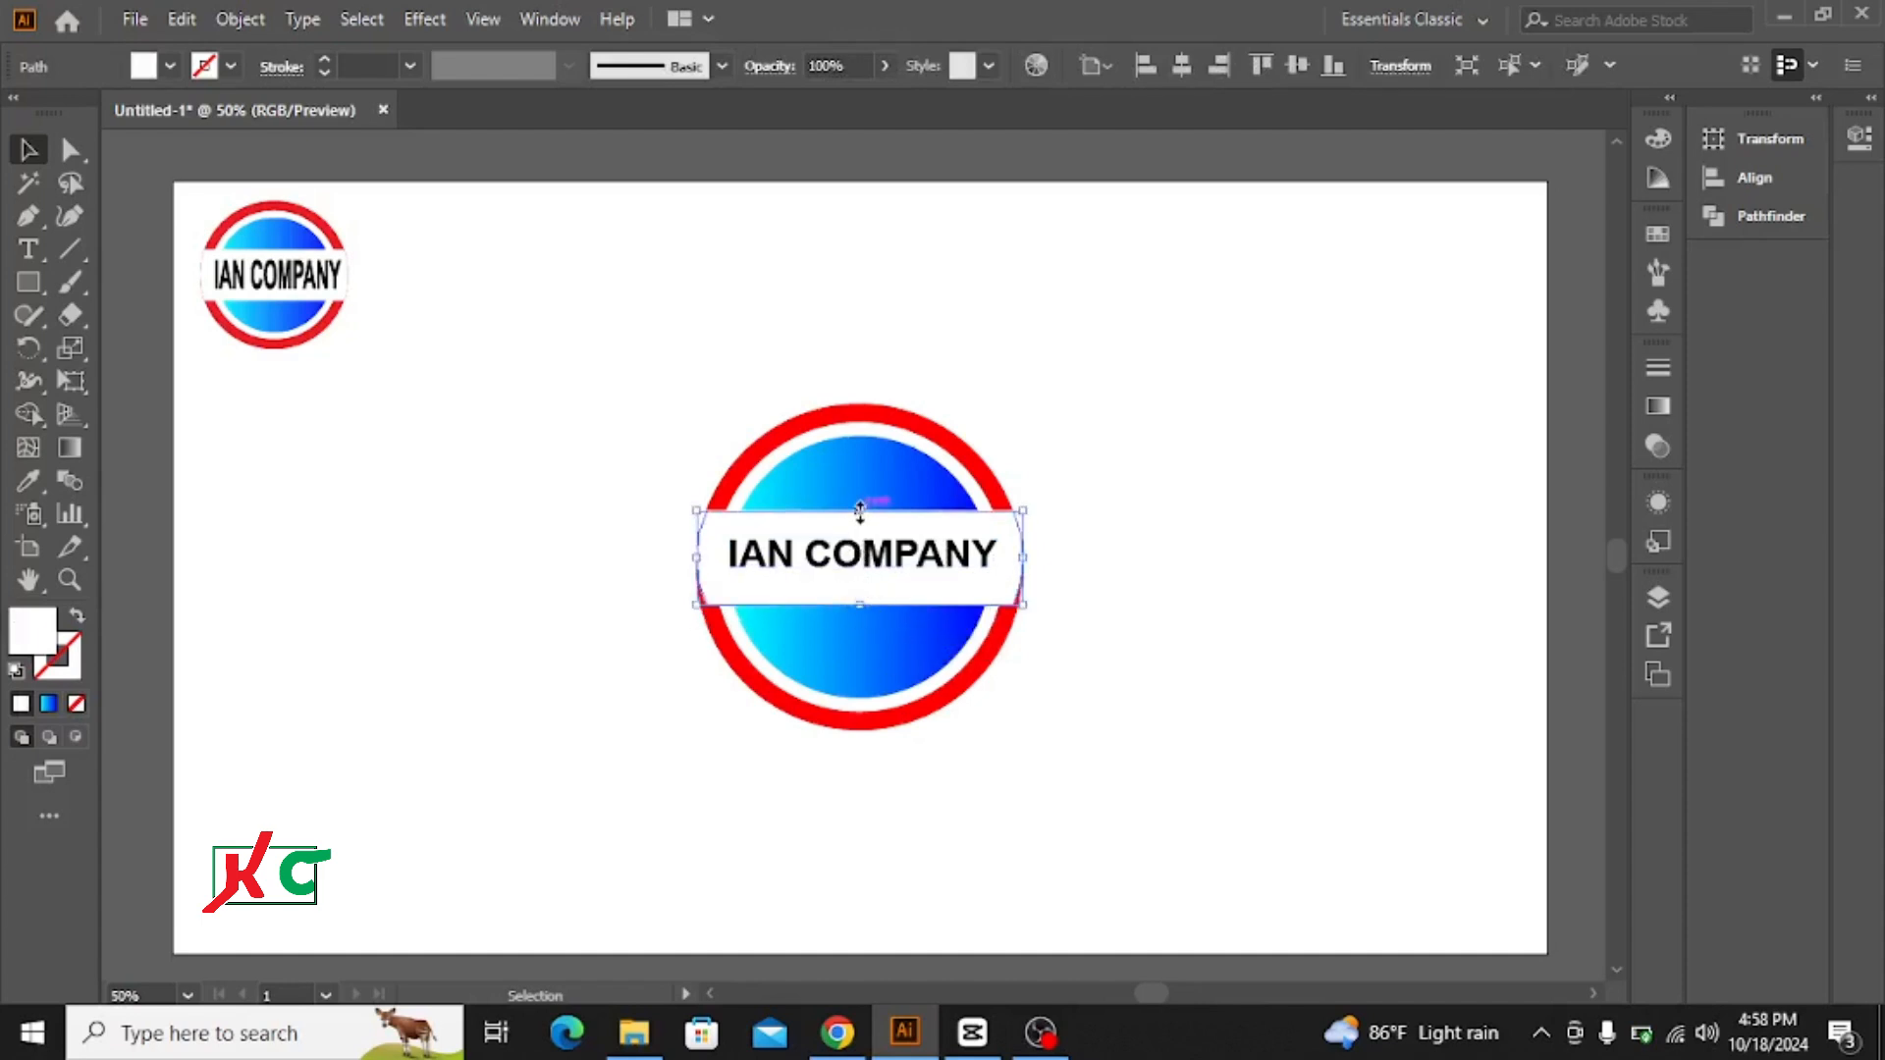
drag(860, 511, 860, 524)
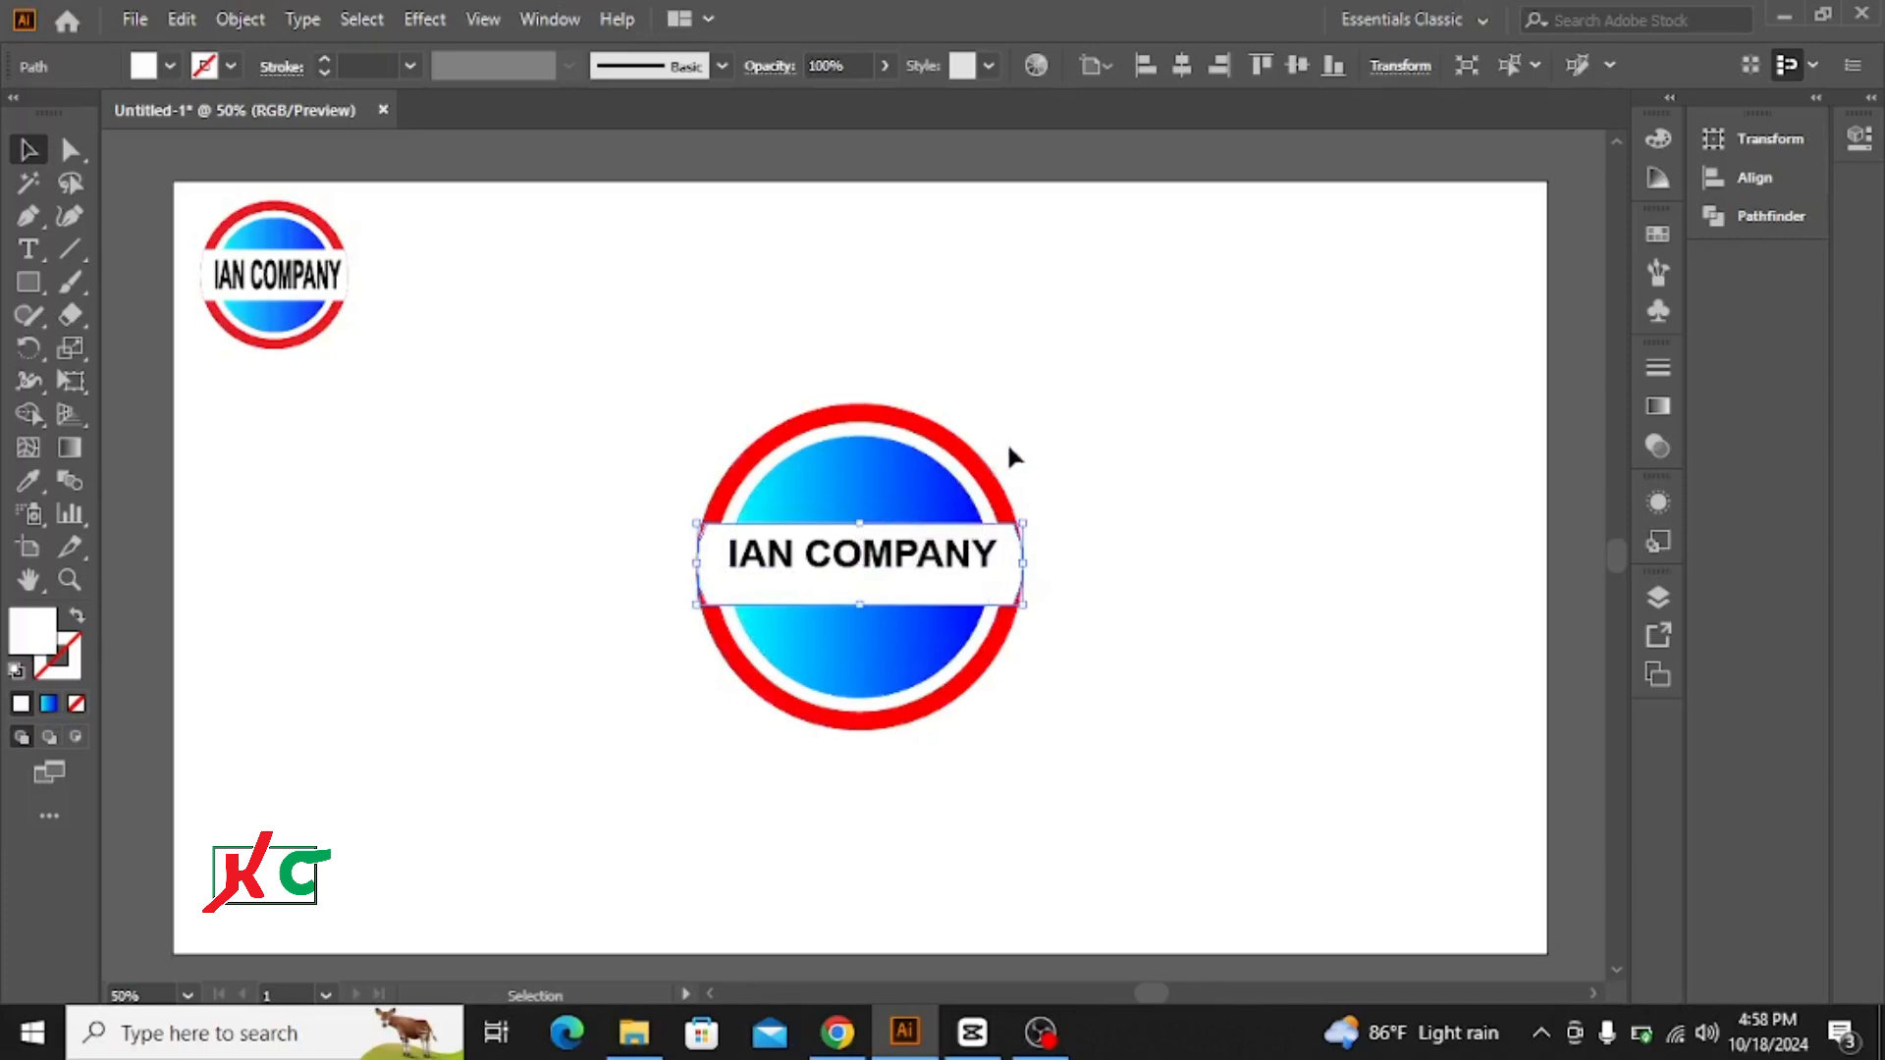
click(1040, 428)
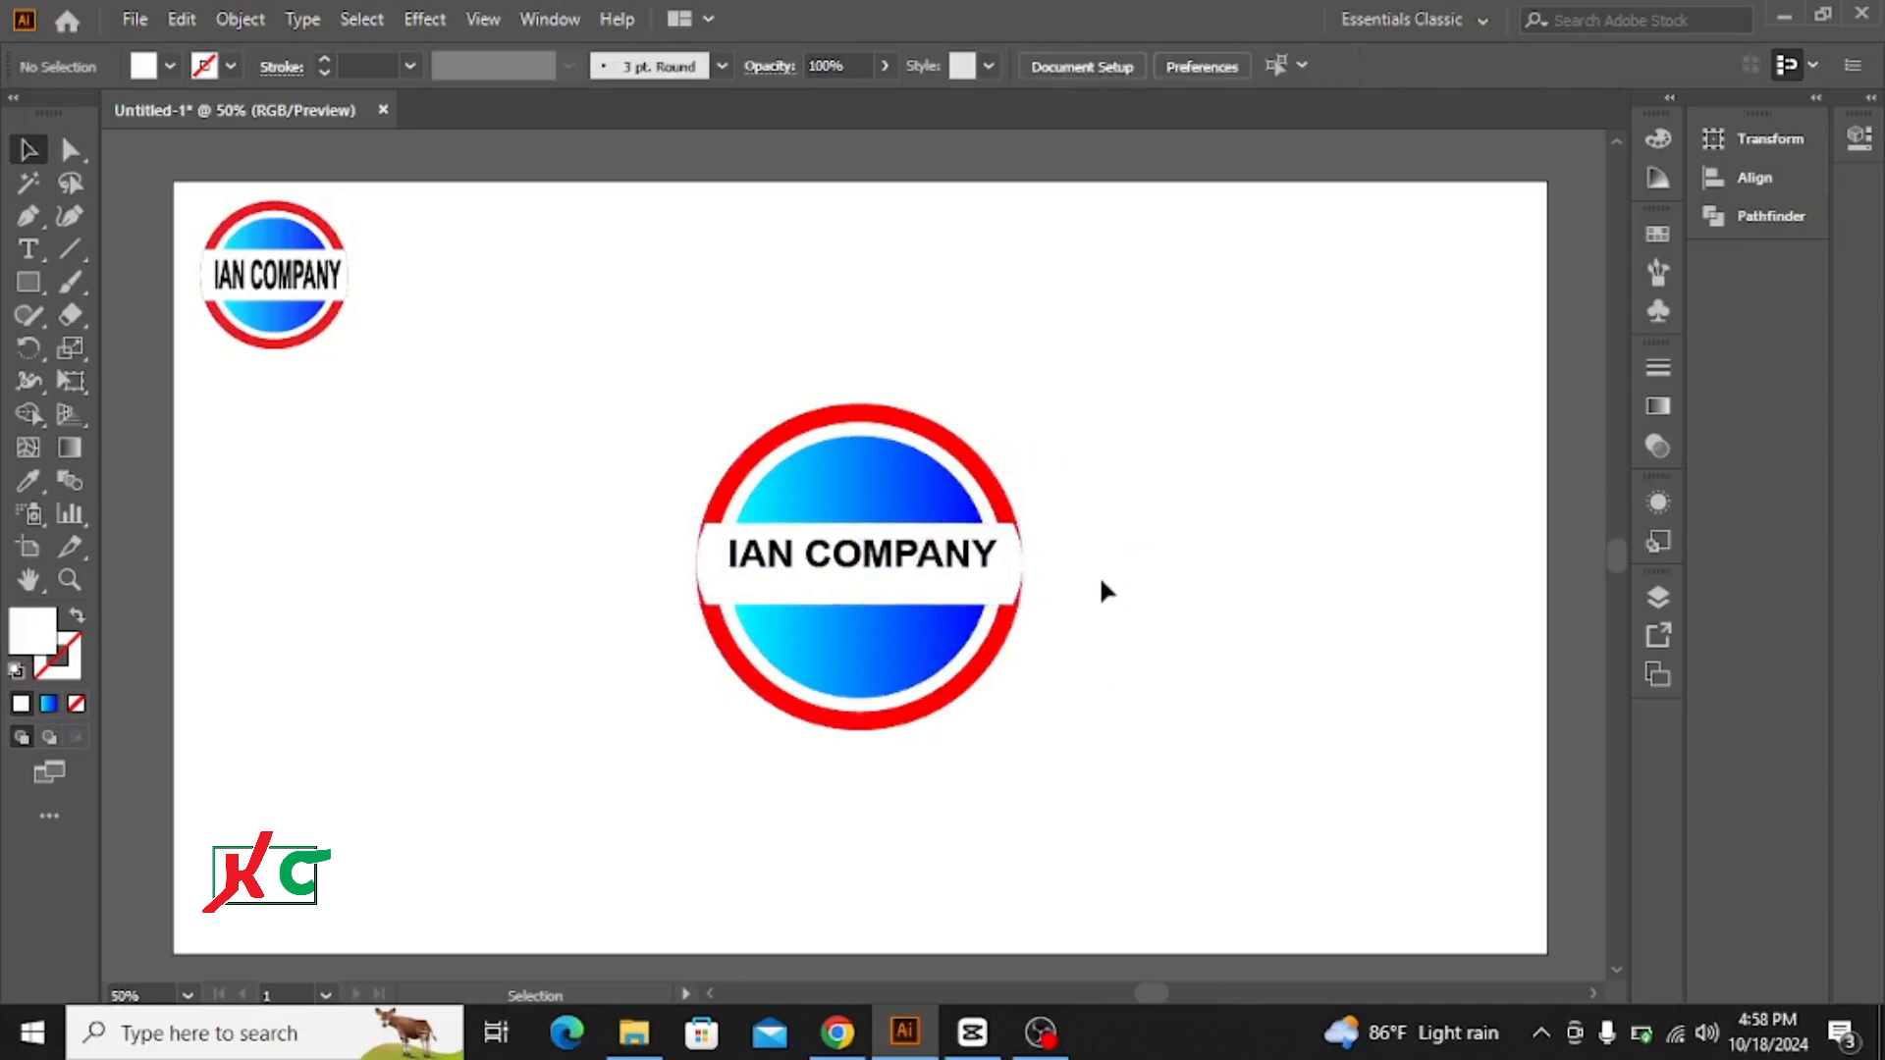
key(ctrl+z)
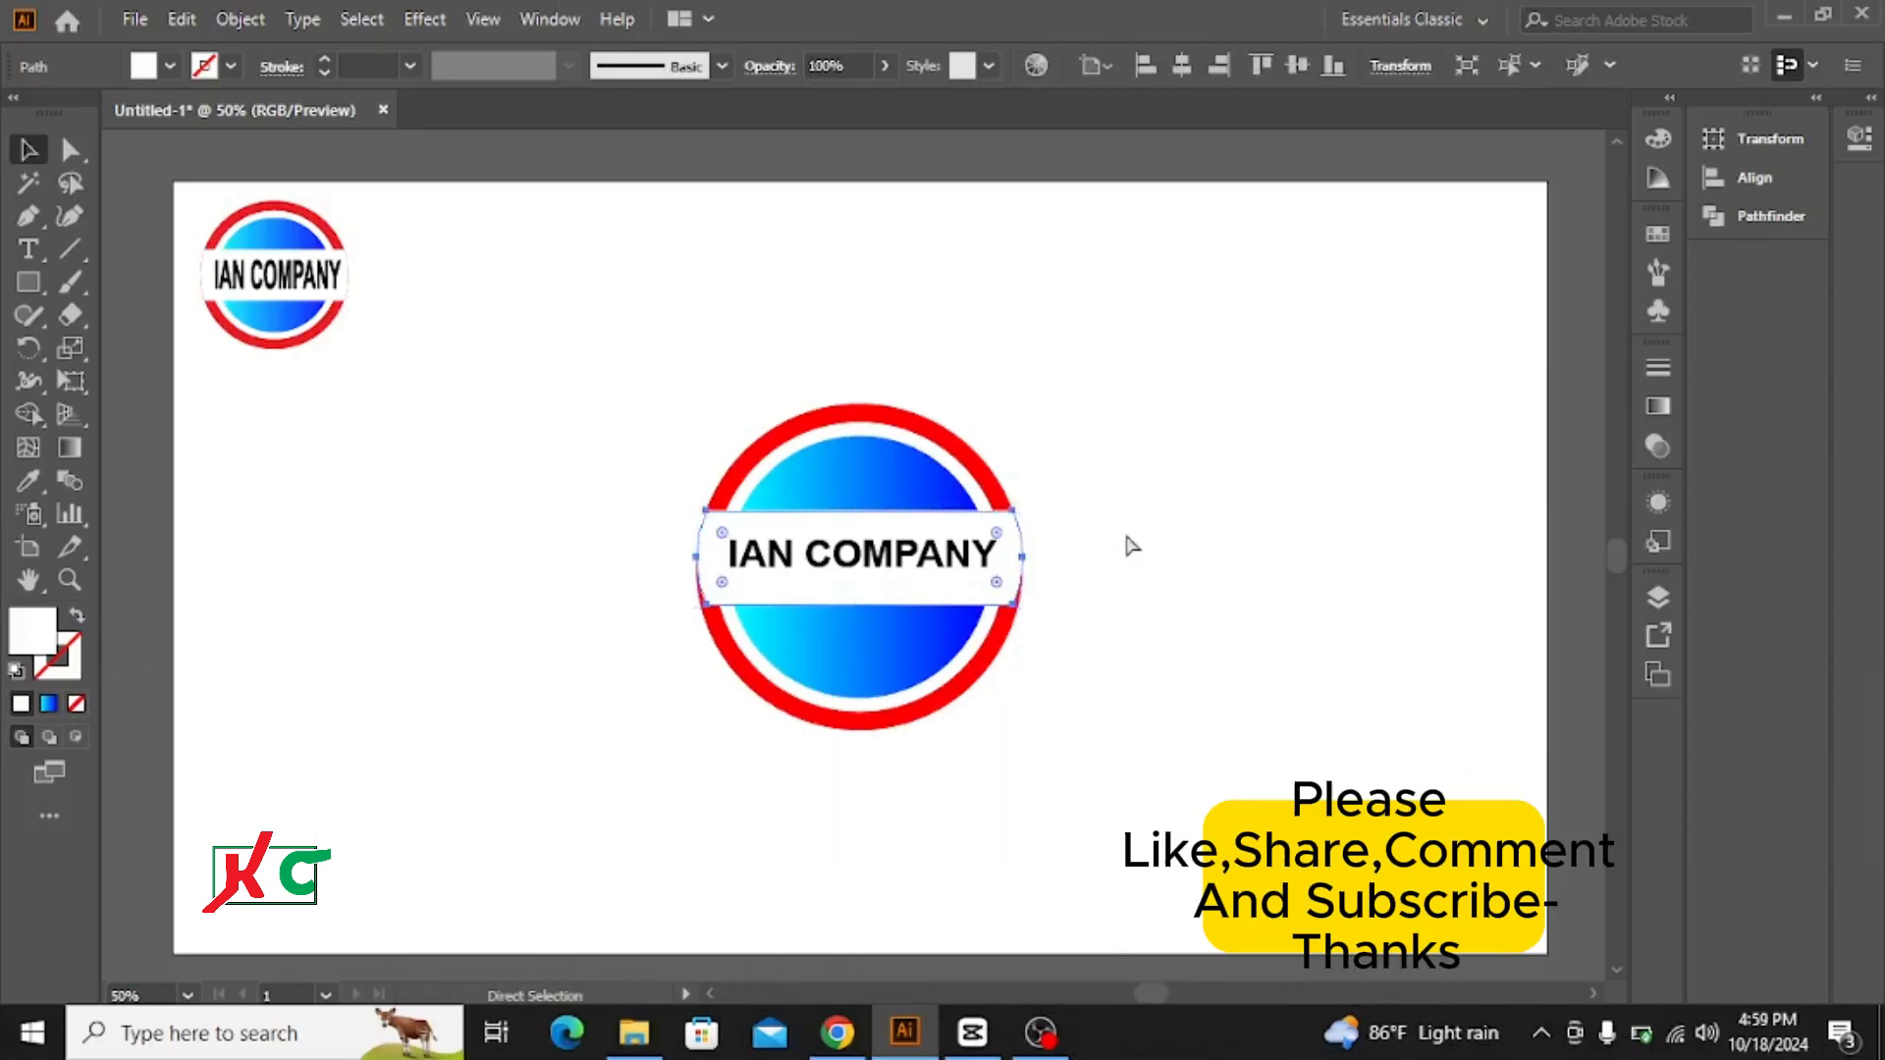
key(ctrl+z)
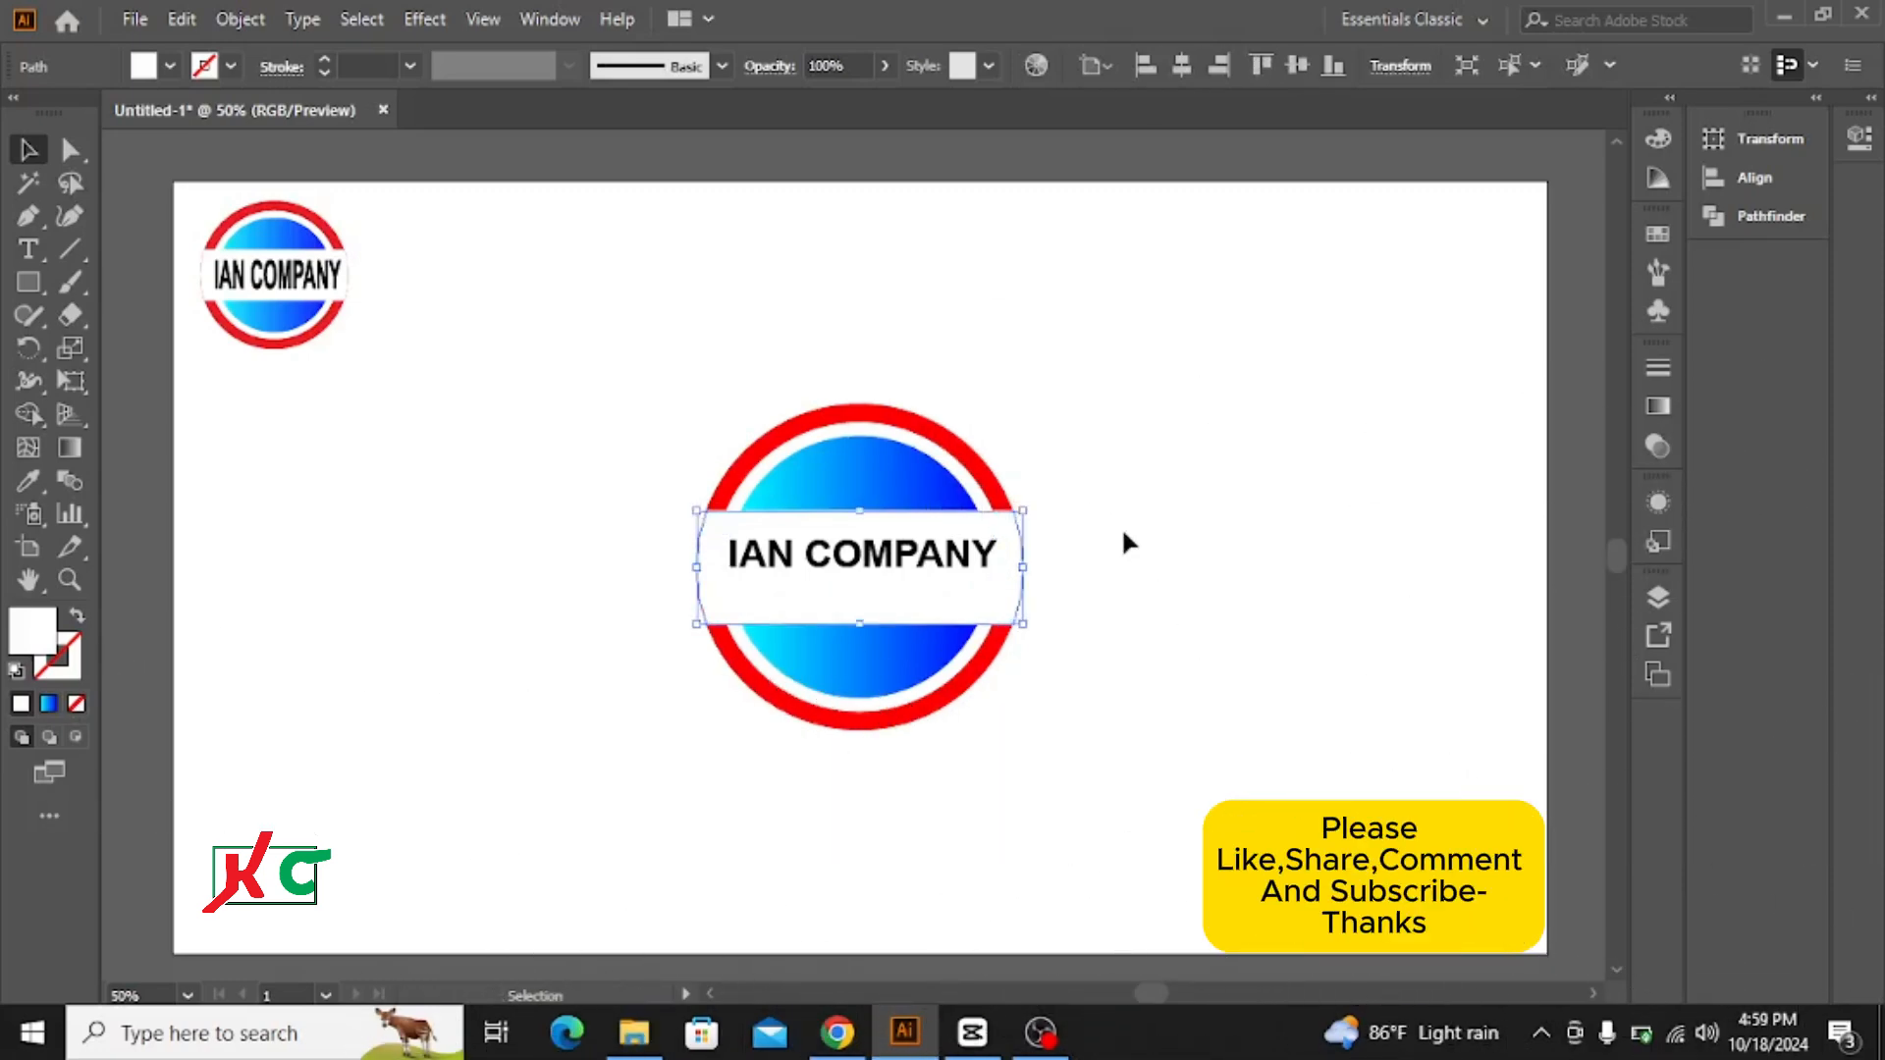
click(1127, 538)
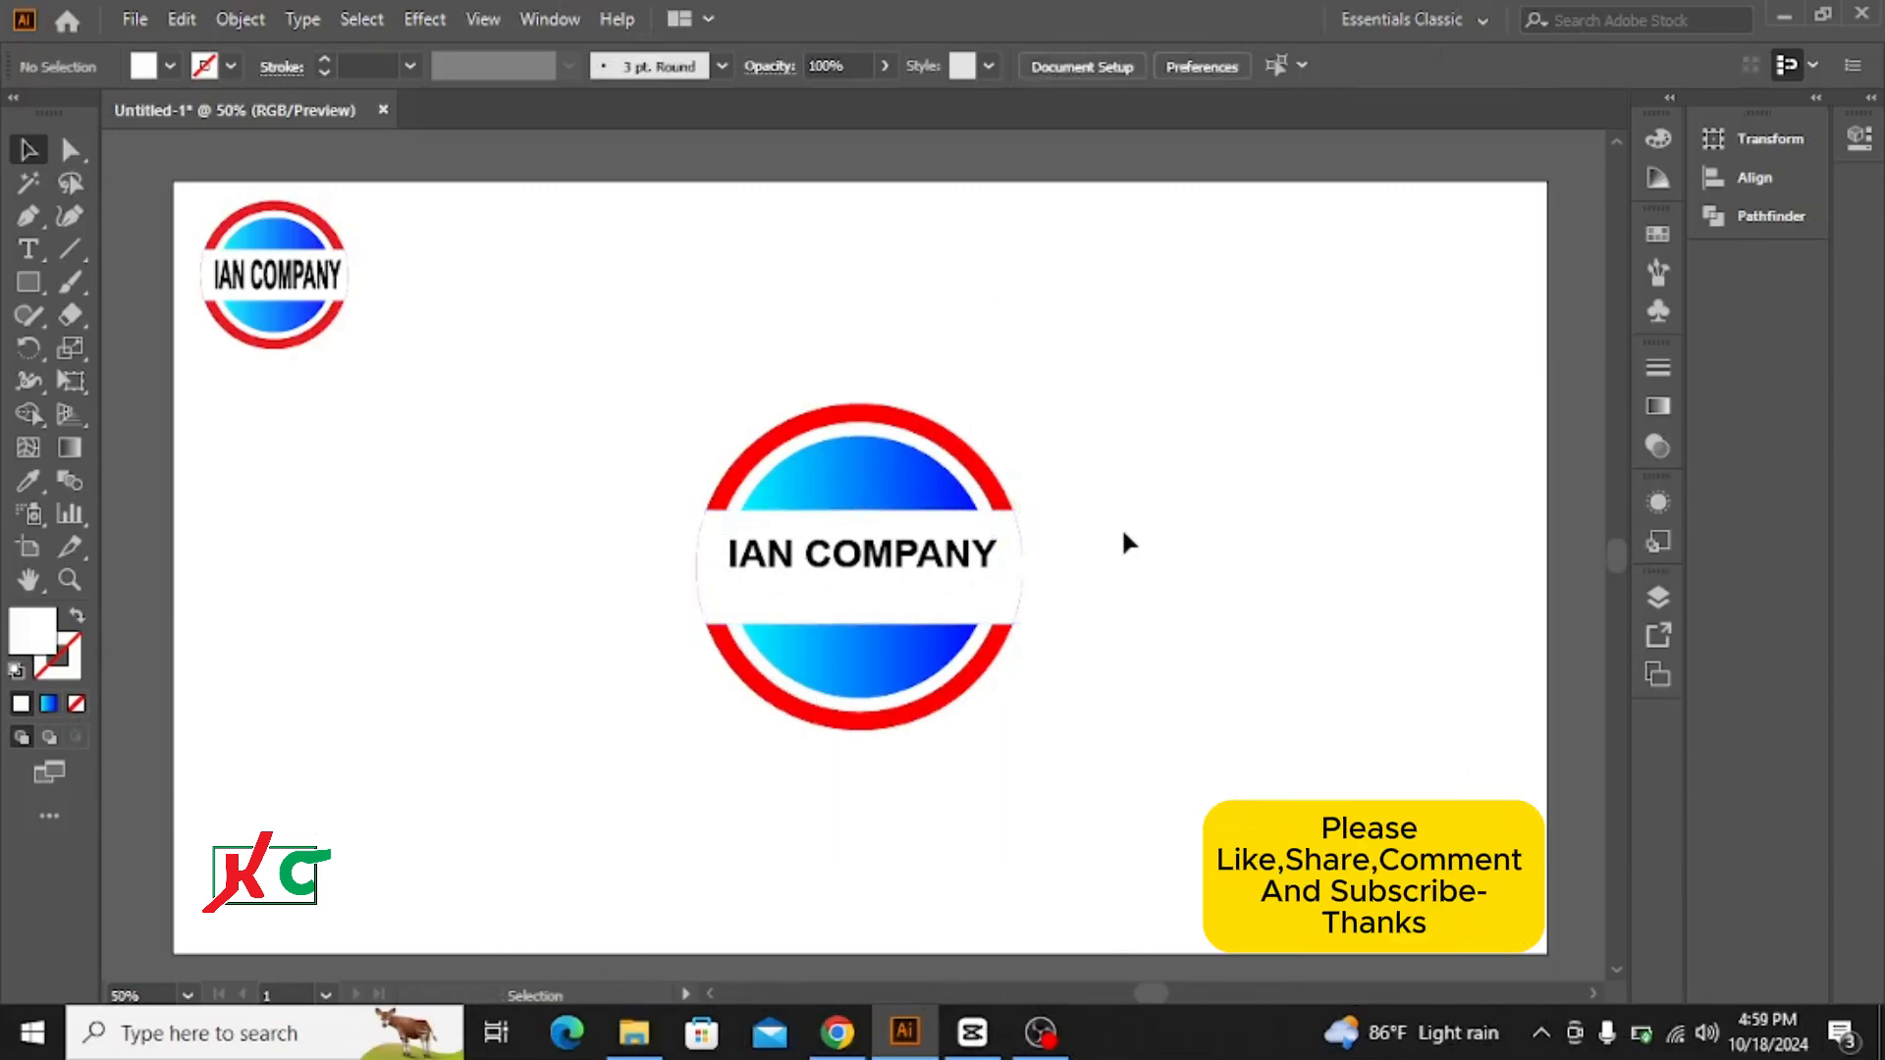
Step: Stretch the IAN COMPANY text vertically to about 73 pt so it nearly fills the white band's height, keeping its width
click(853, 574)
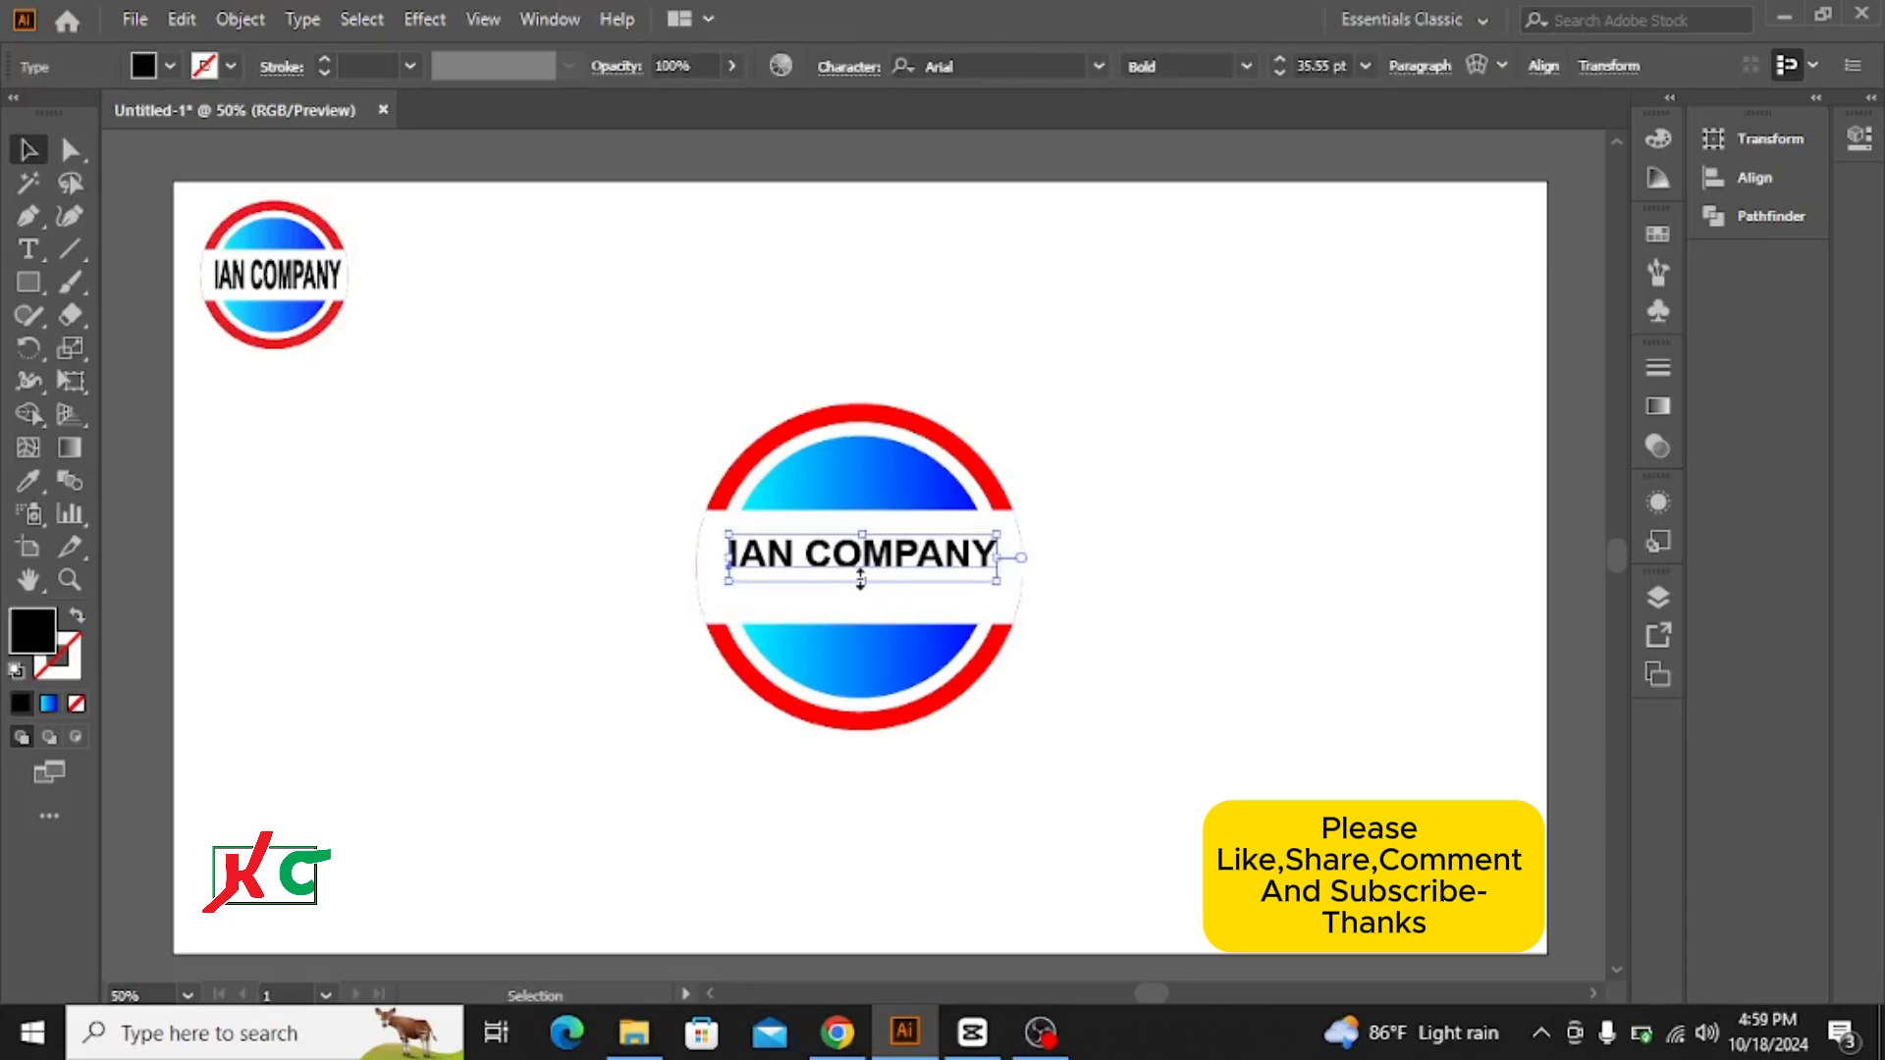
drag(862, 580, 861, 599)
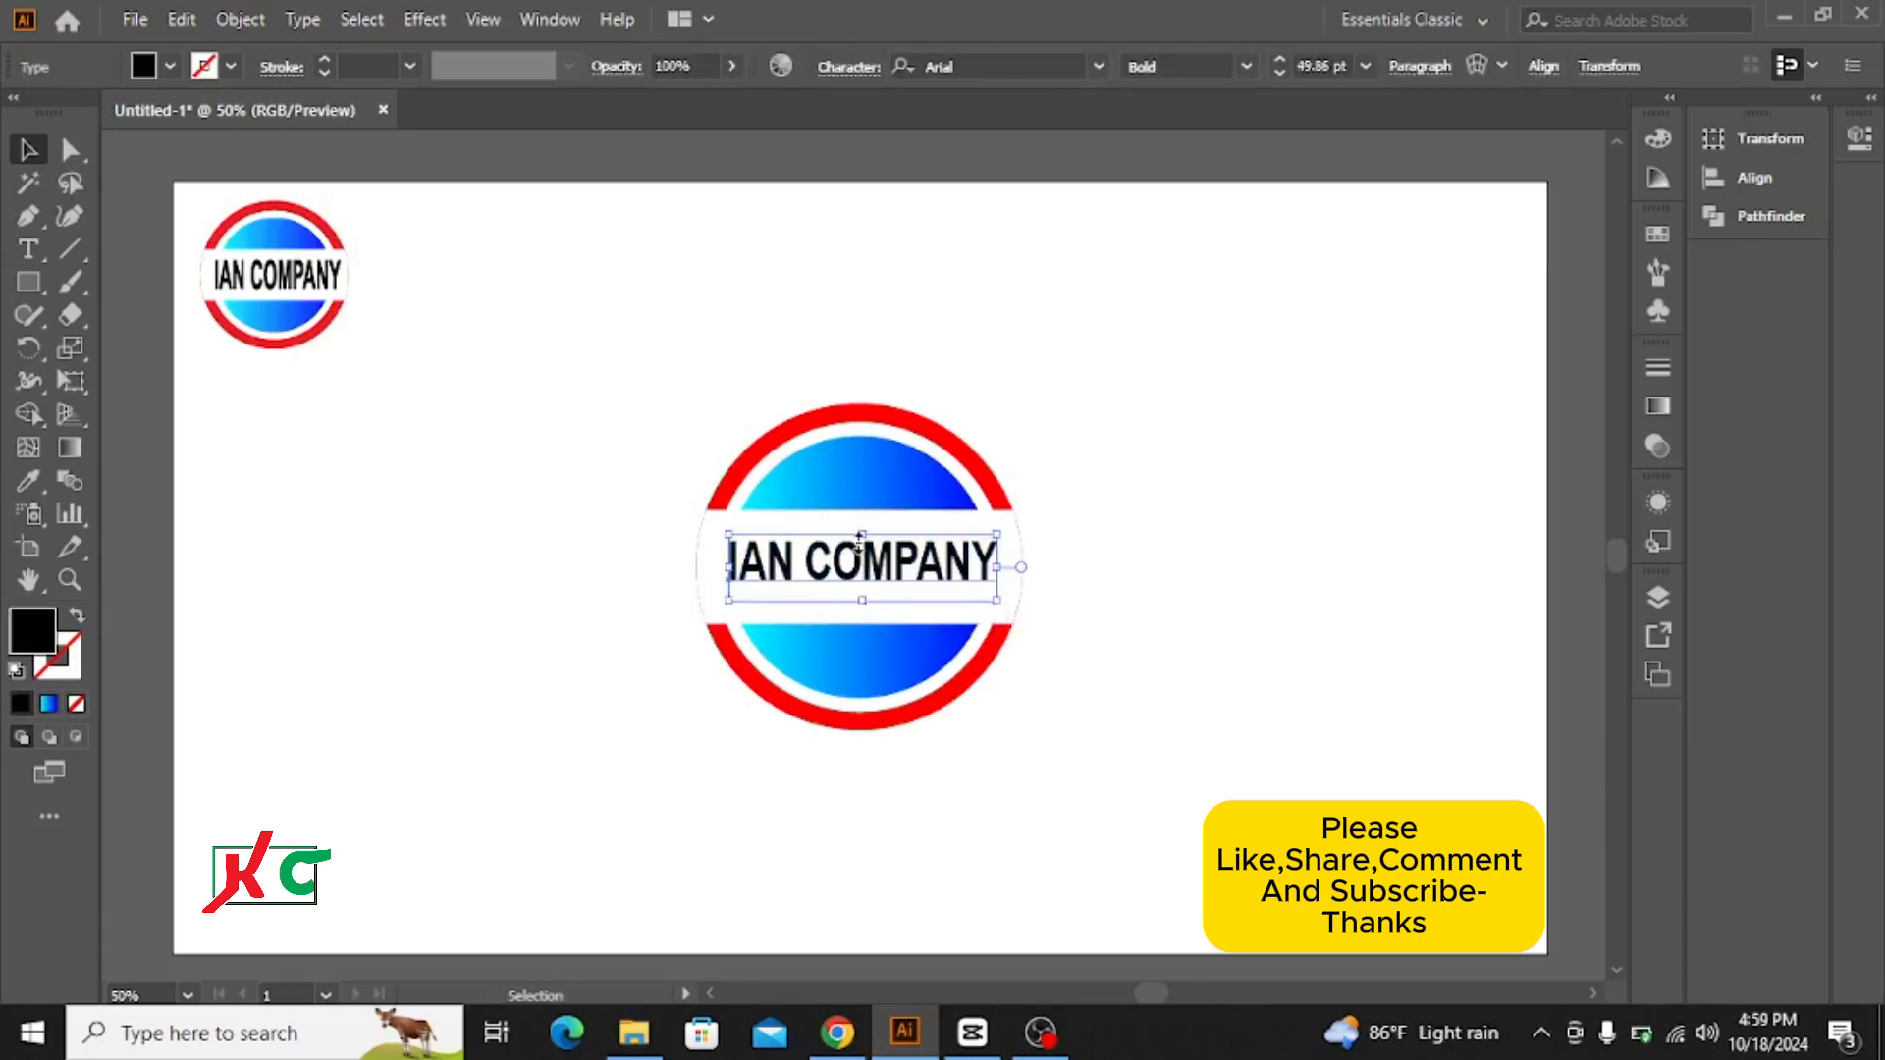
drag(863, 534, 865, 518)
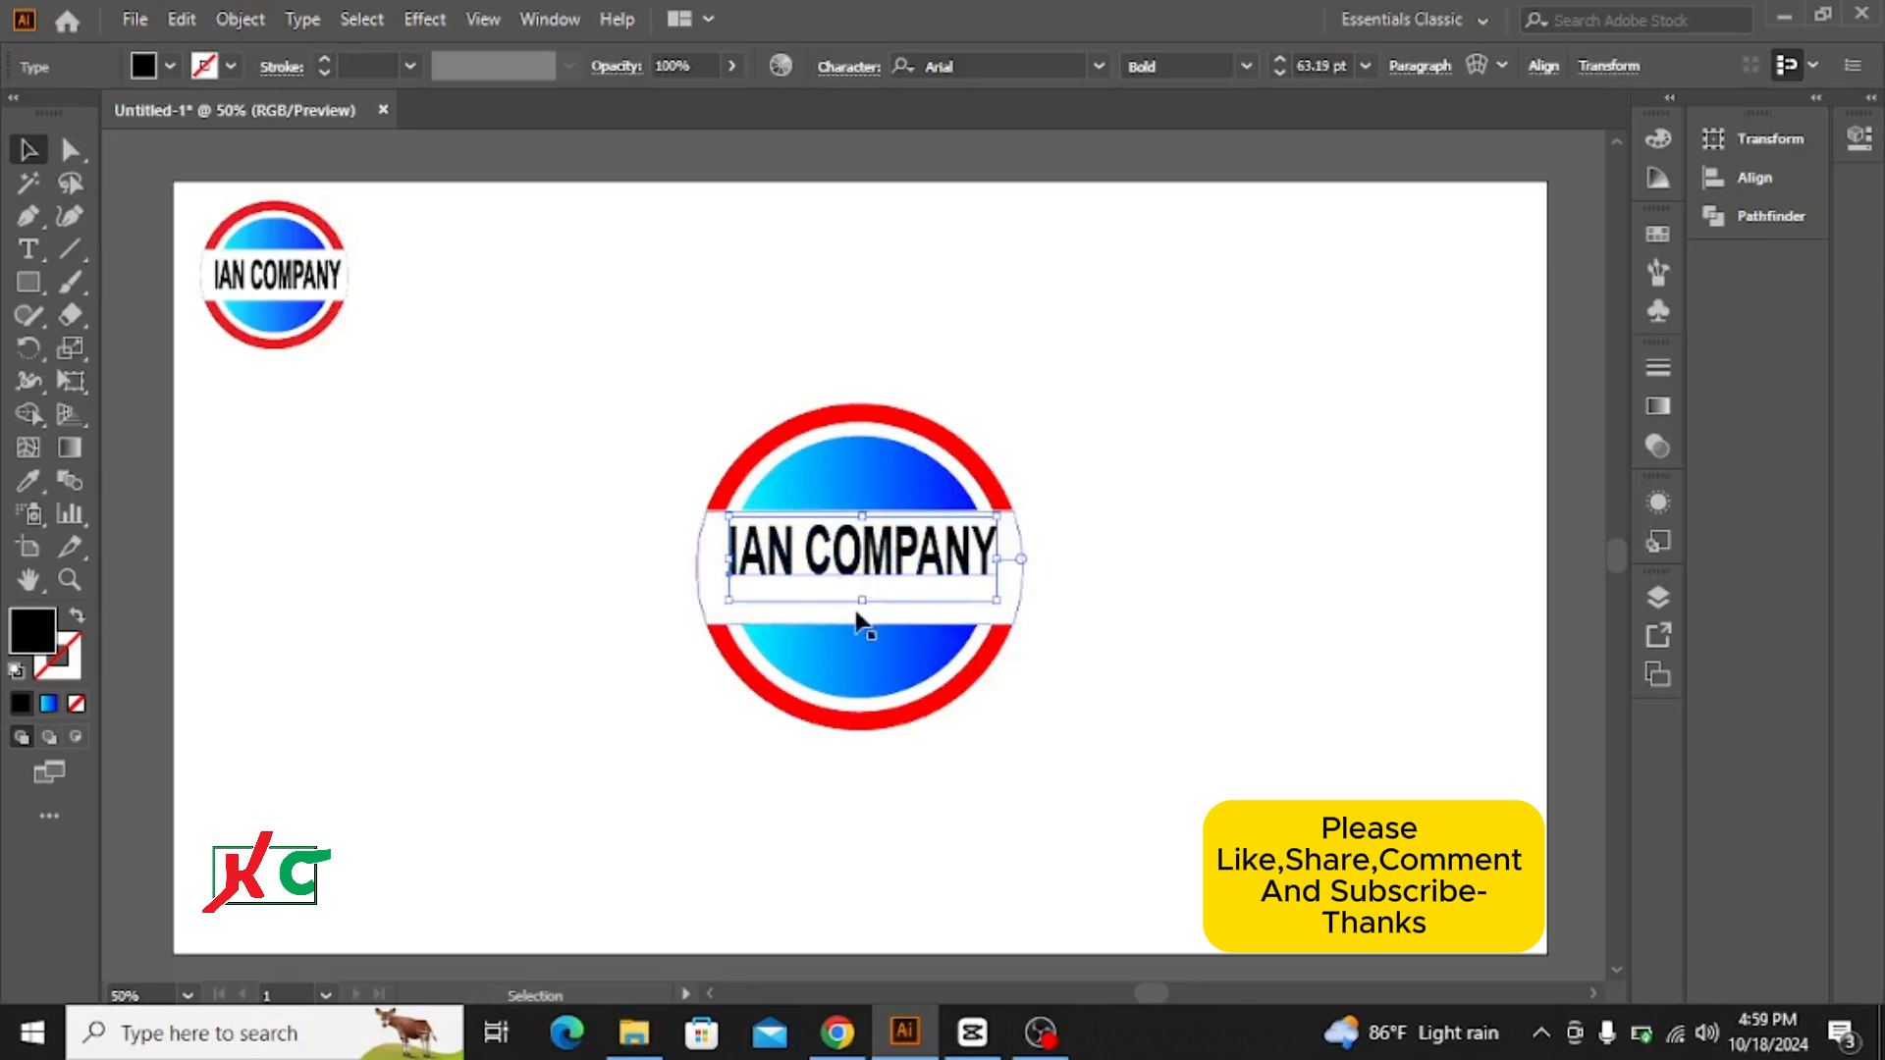
drag(864, 606, 864, 614)
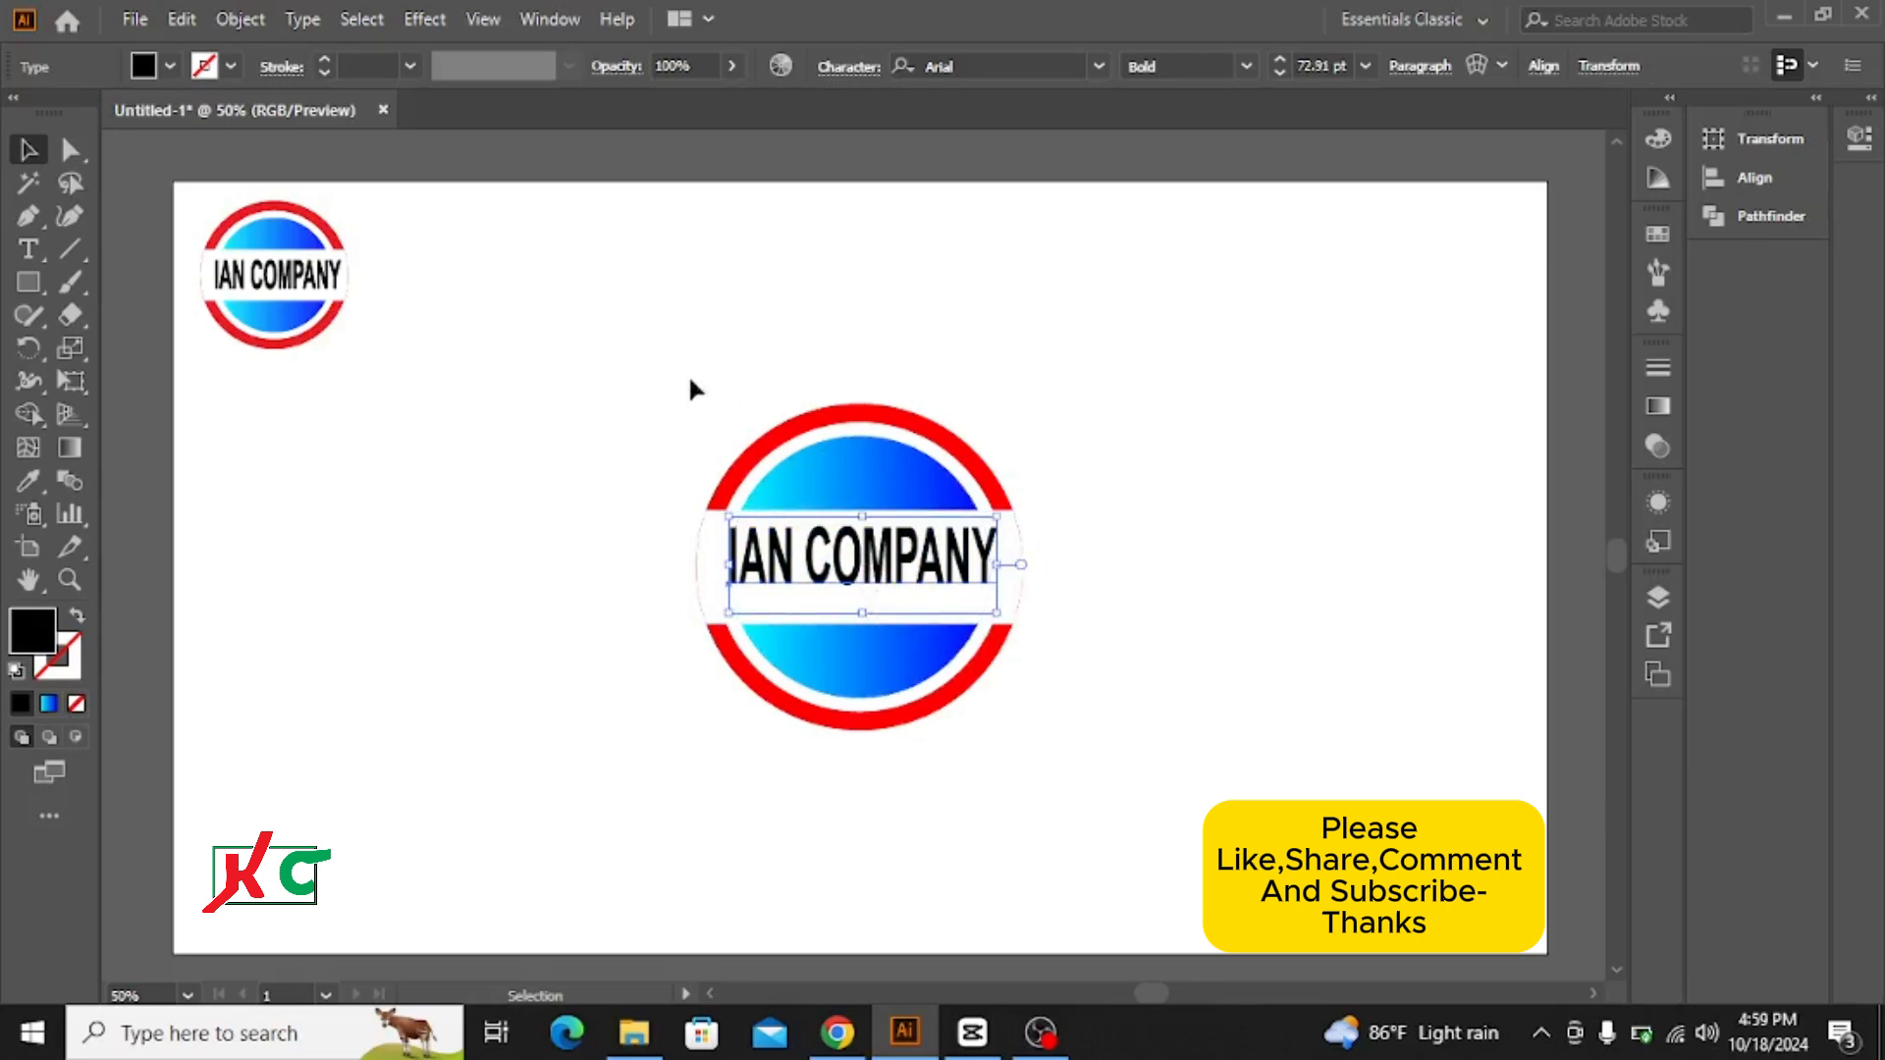
Step: Align the text and all the logo shapes to their horizontal and vertical centres
drag(676, 371, 1073, 686)
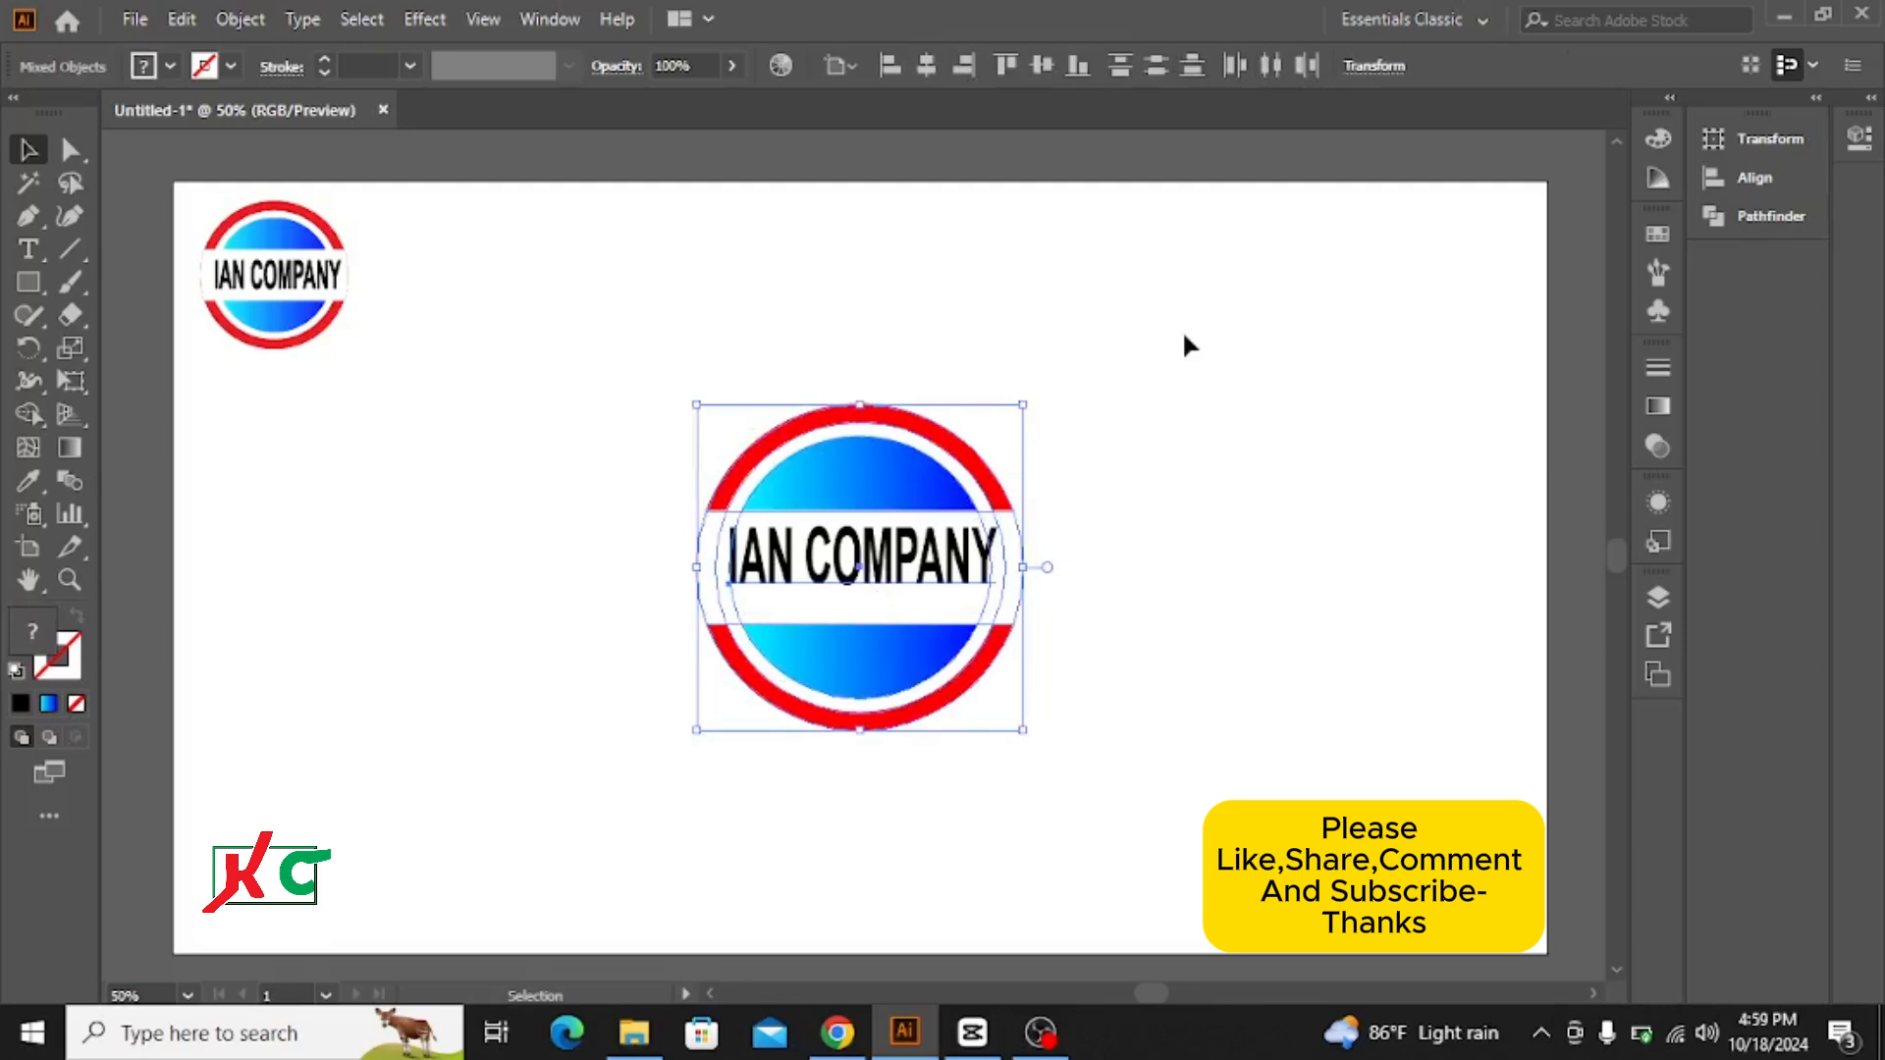
click(928, 65)
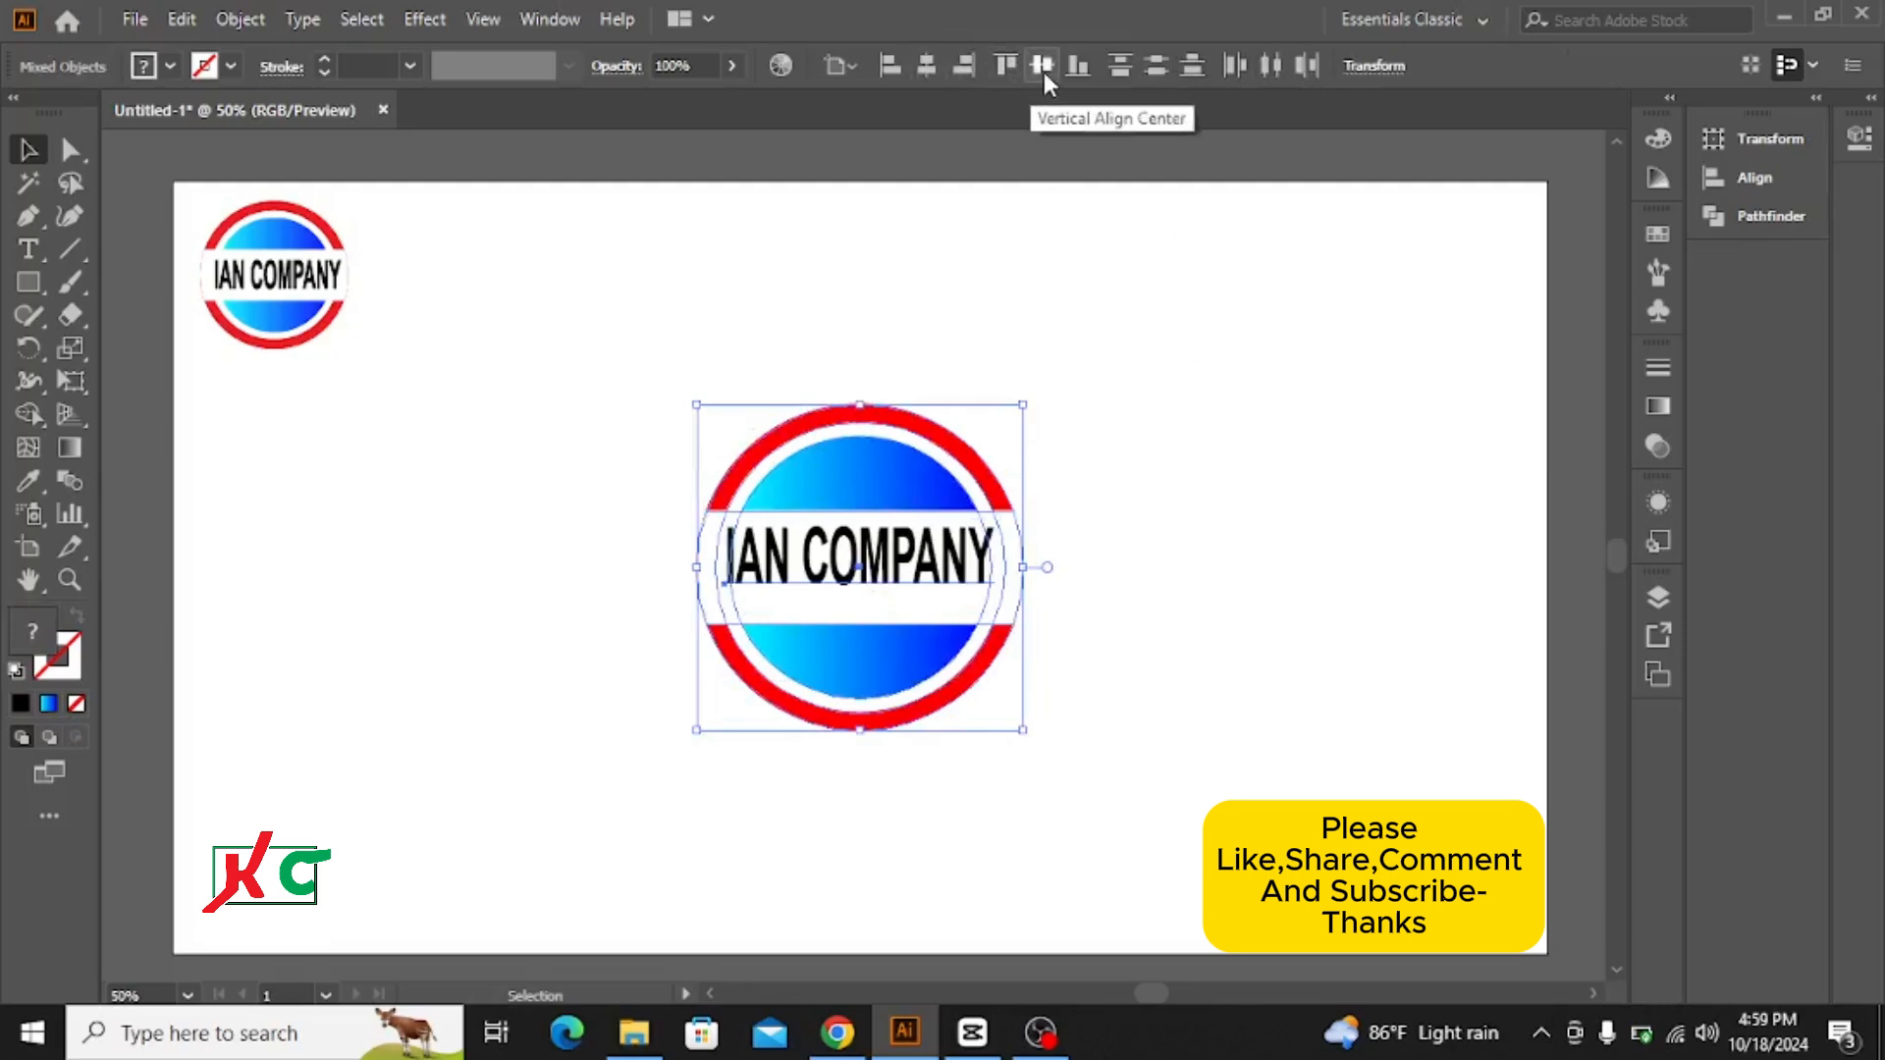
click(1043, 67)
click(1214, 443)
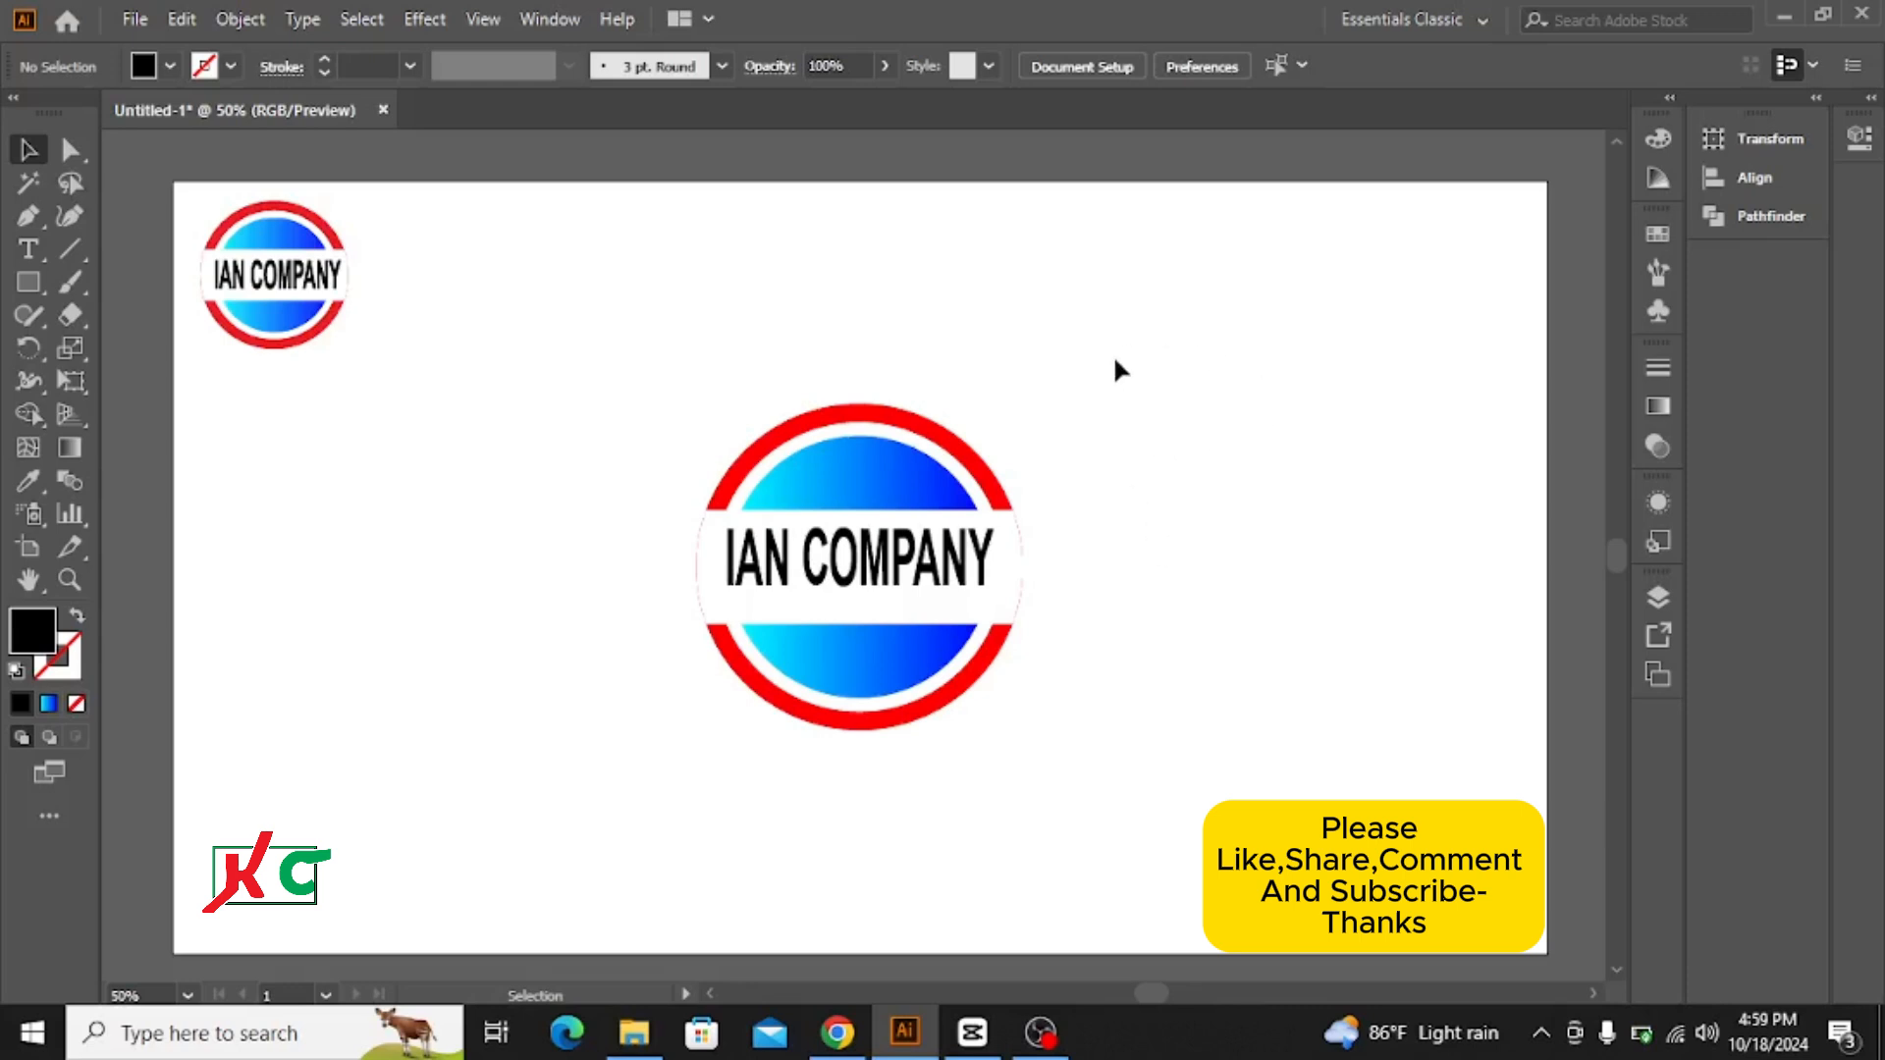
Step: Change the fill of the large logo's red outer ring to the solid bright blue swatch
click(950, 438)
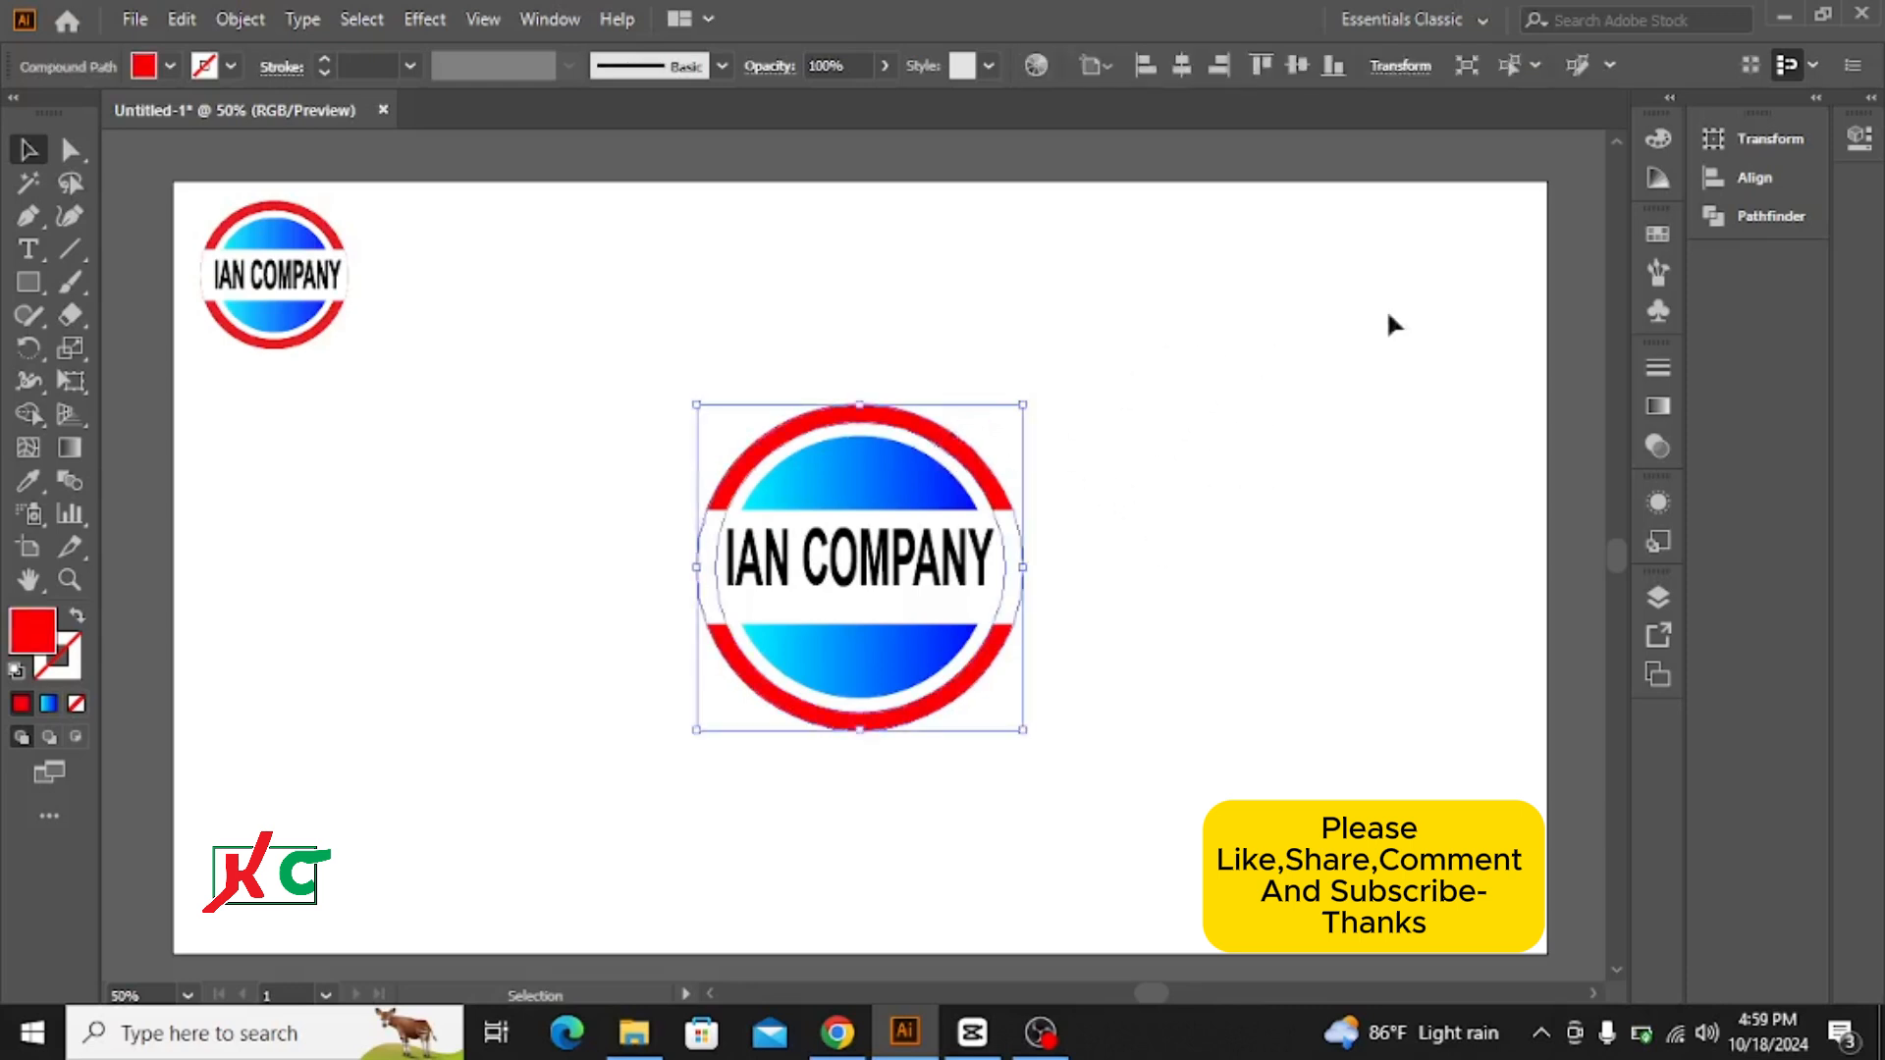
click(1662, 233)
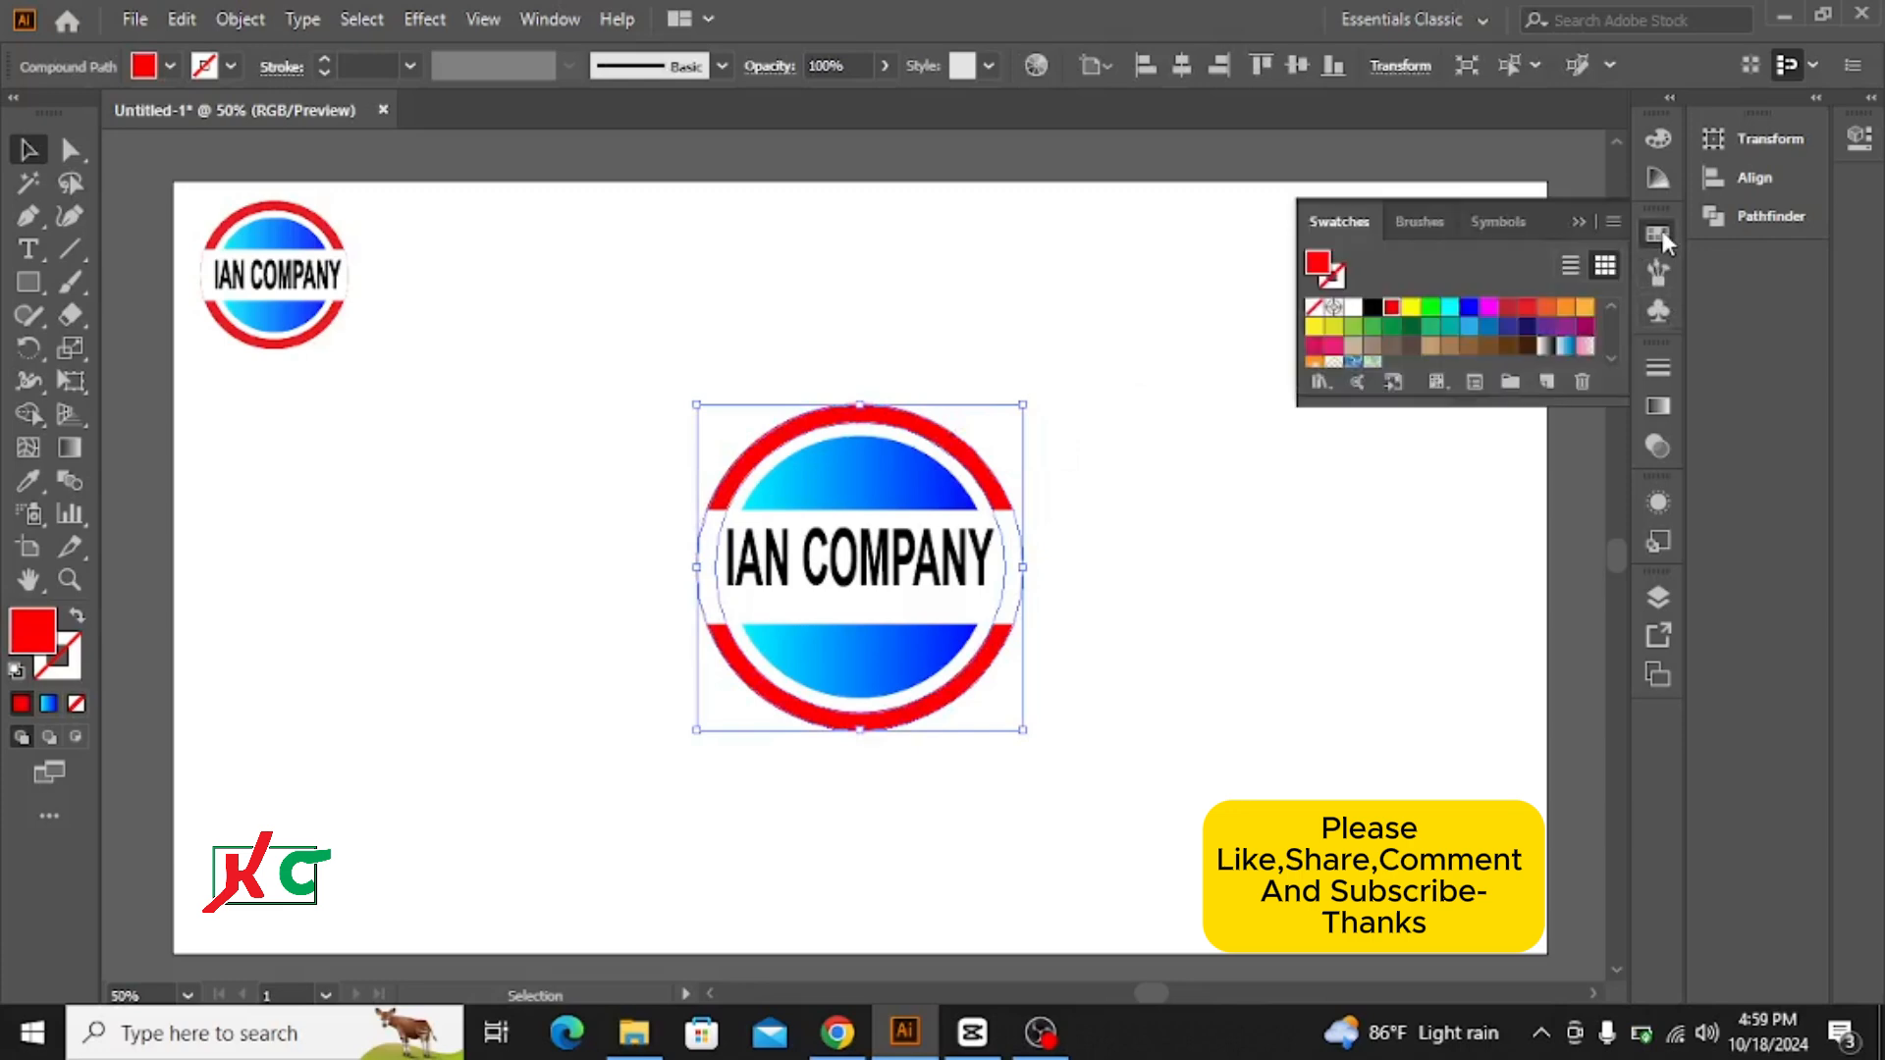
click(1453, 309)
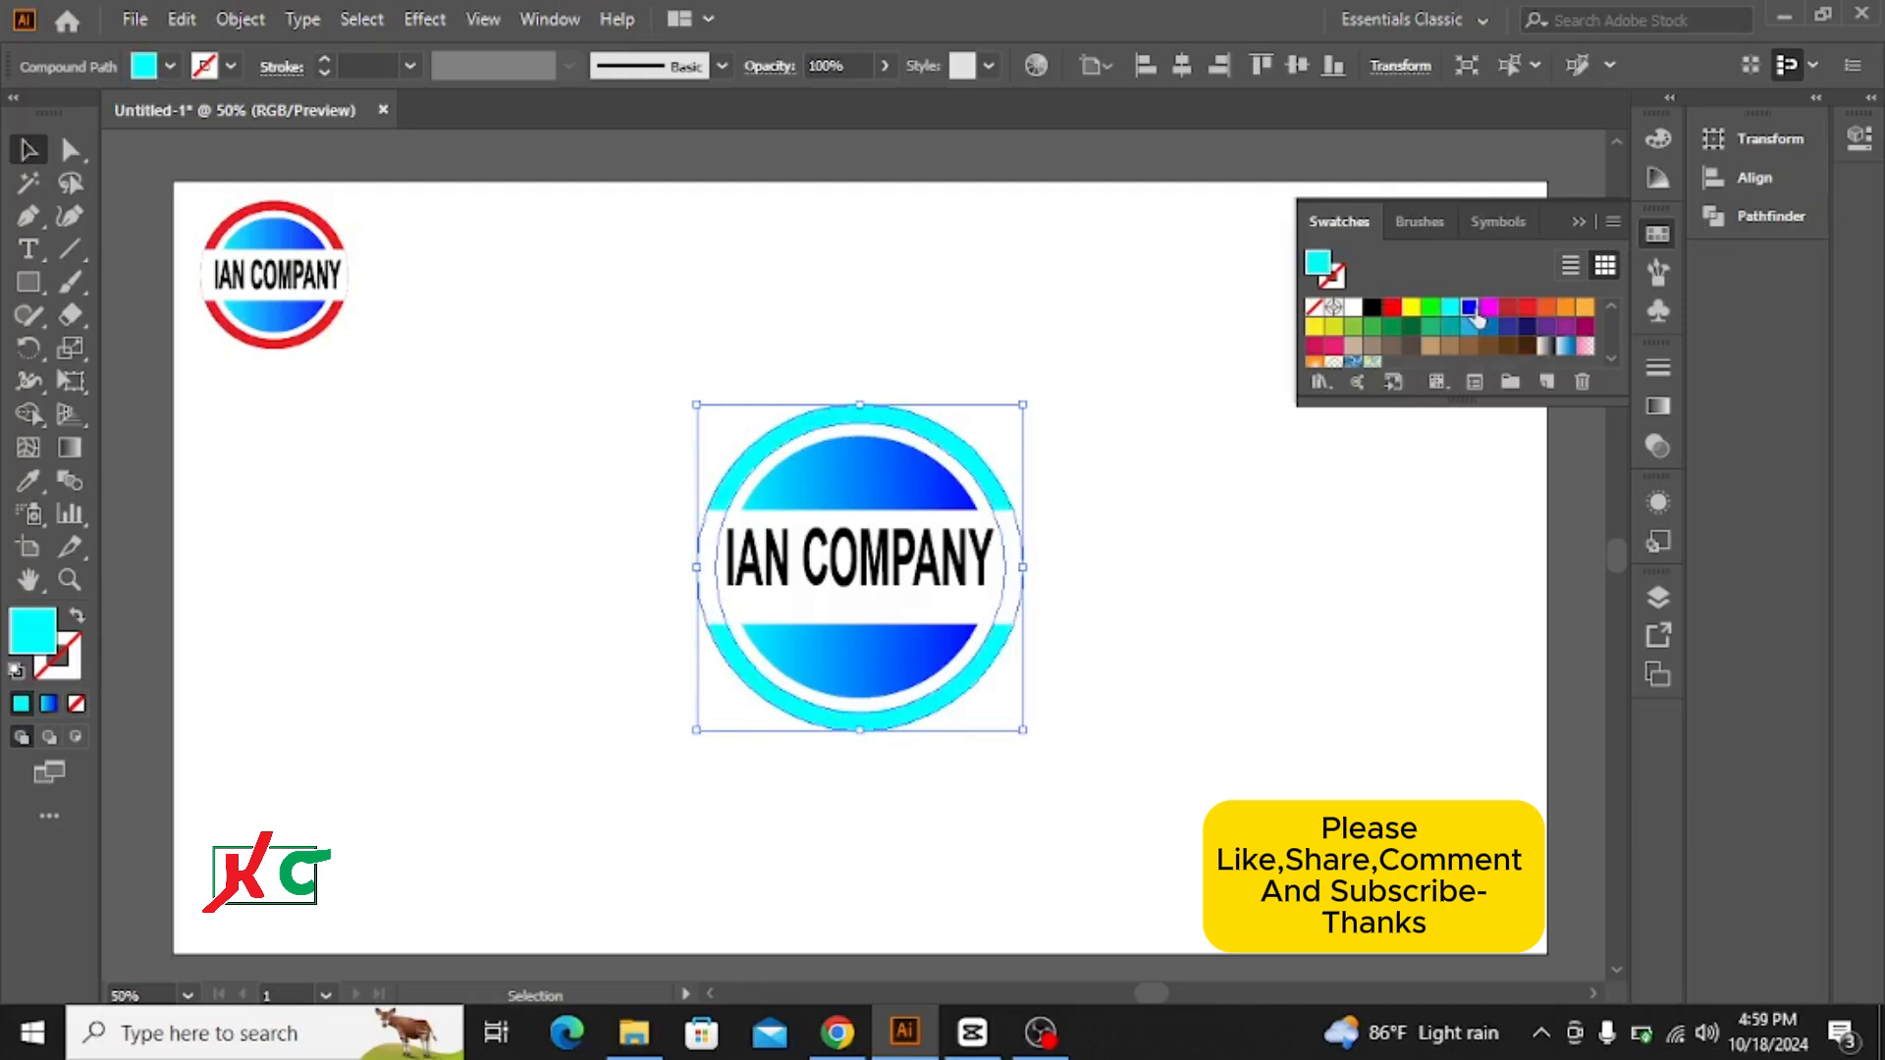
click(1472, 311)
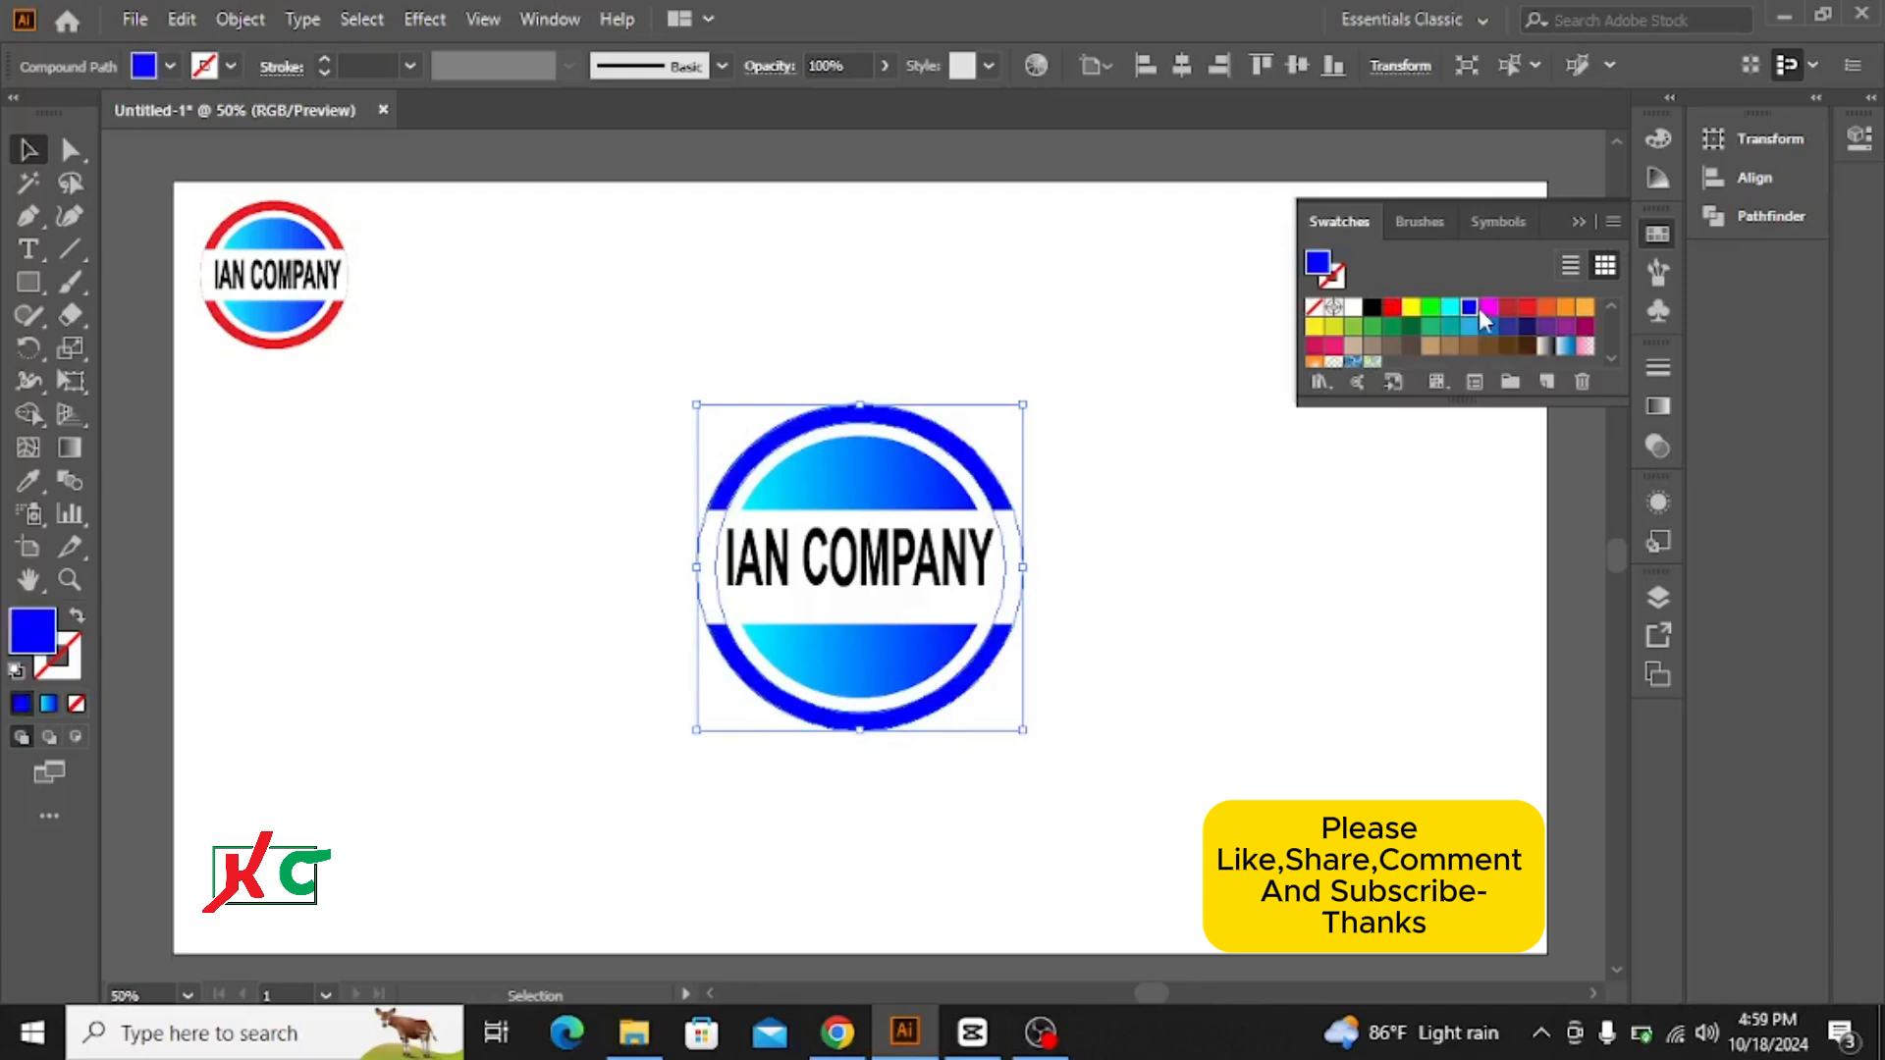
click(1112, 352)
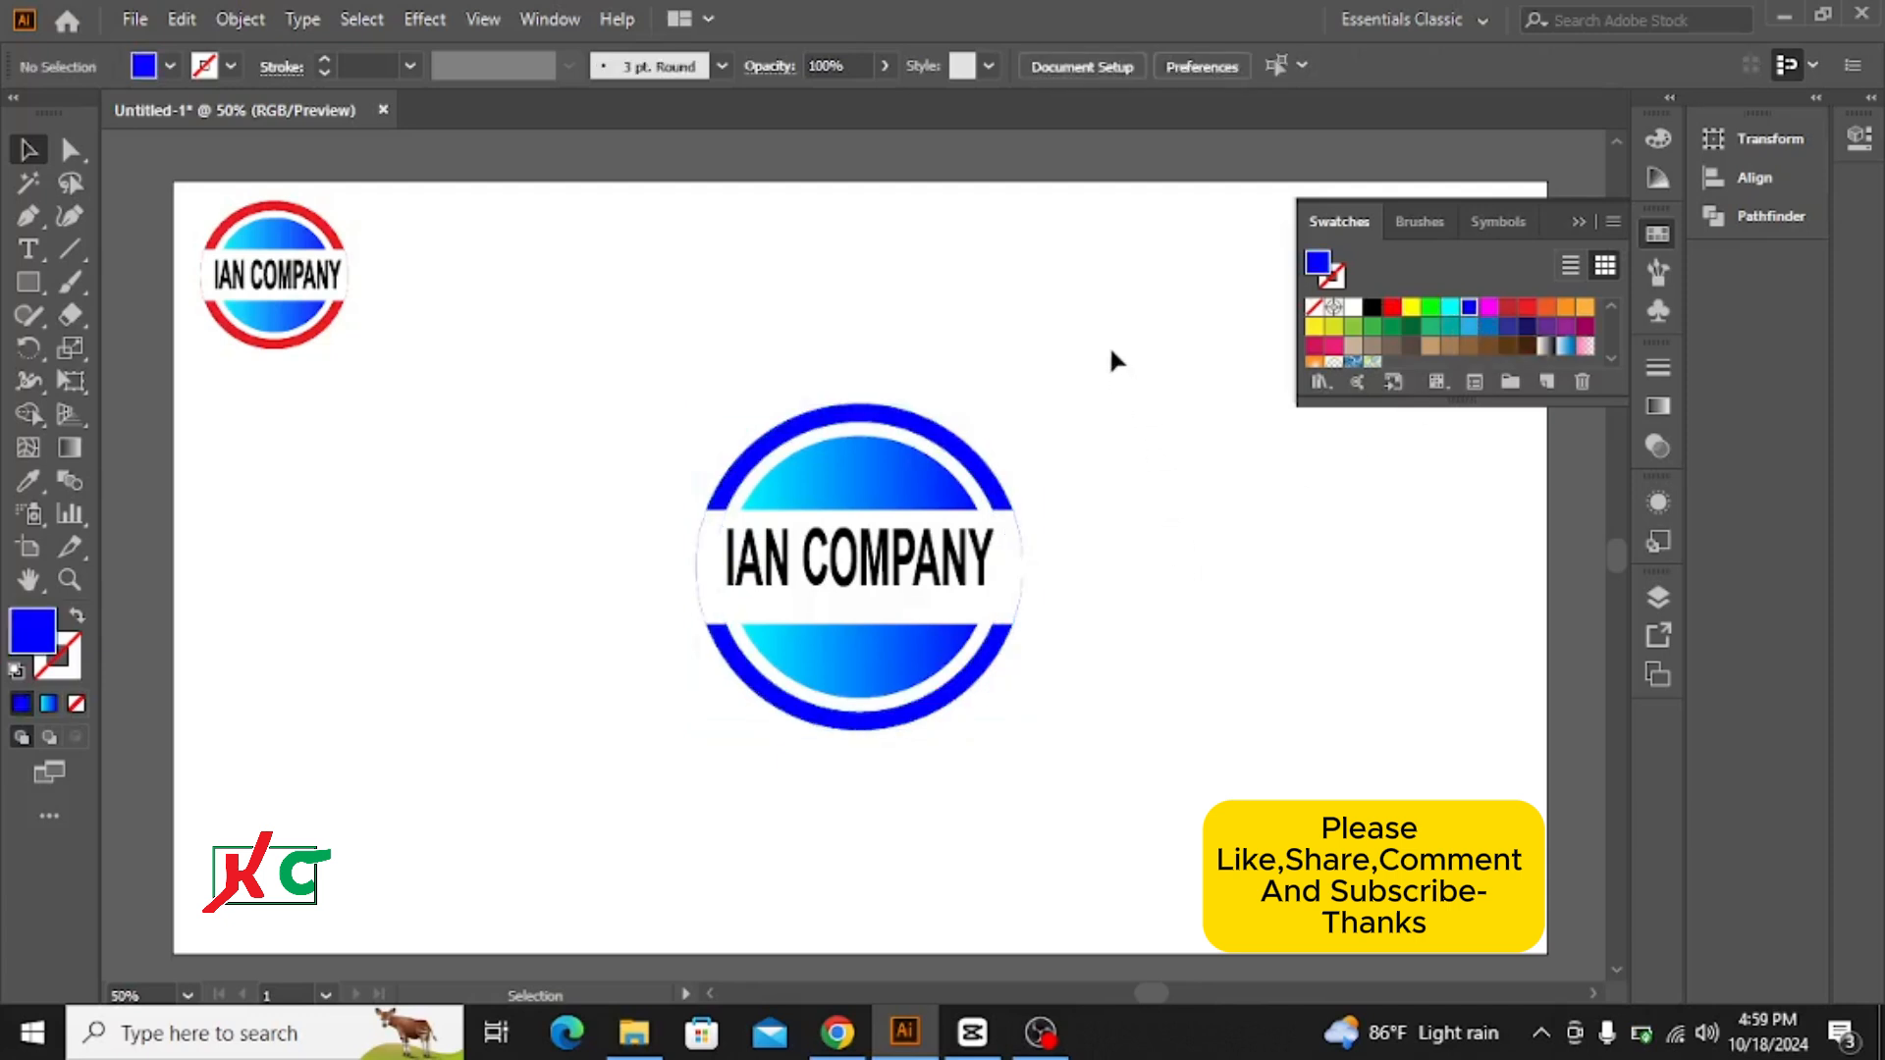
Step: Recolour the large logo's IAN COMPANY text with the same solid bright blue swatch as the ring
click(930, 566)
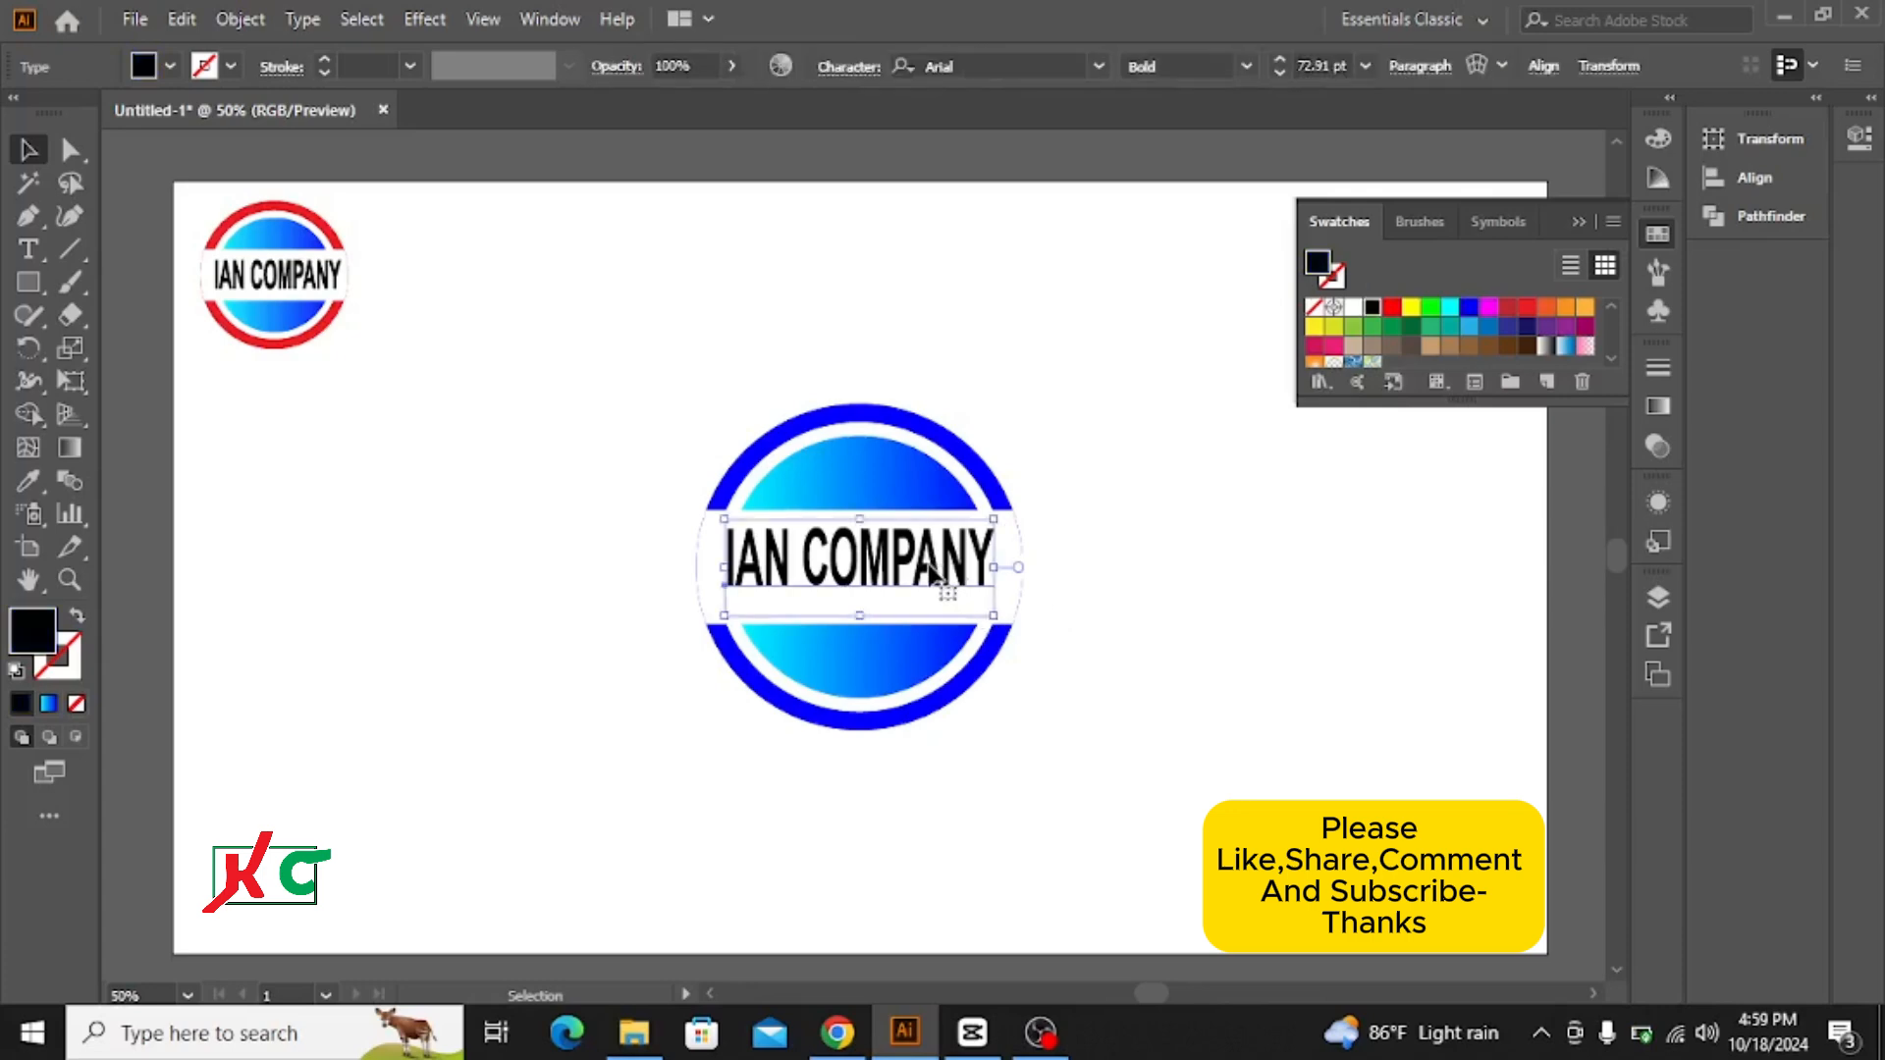
click(1431, 308)
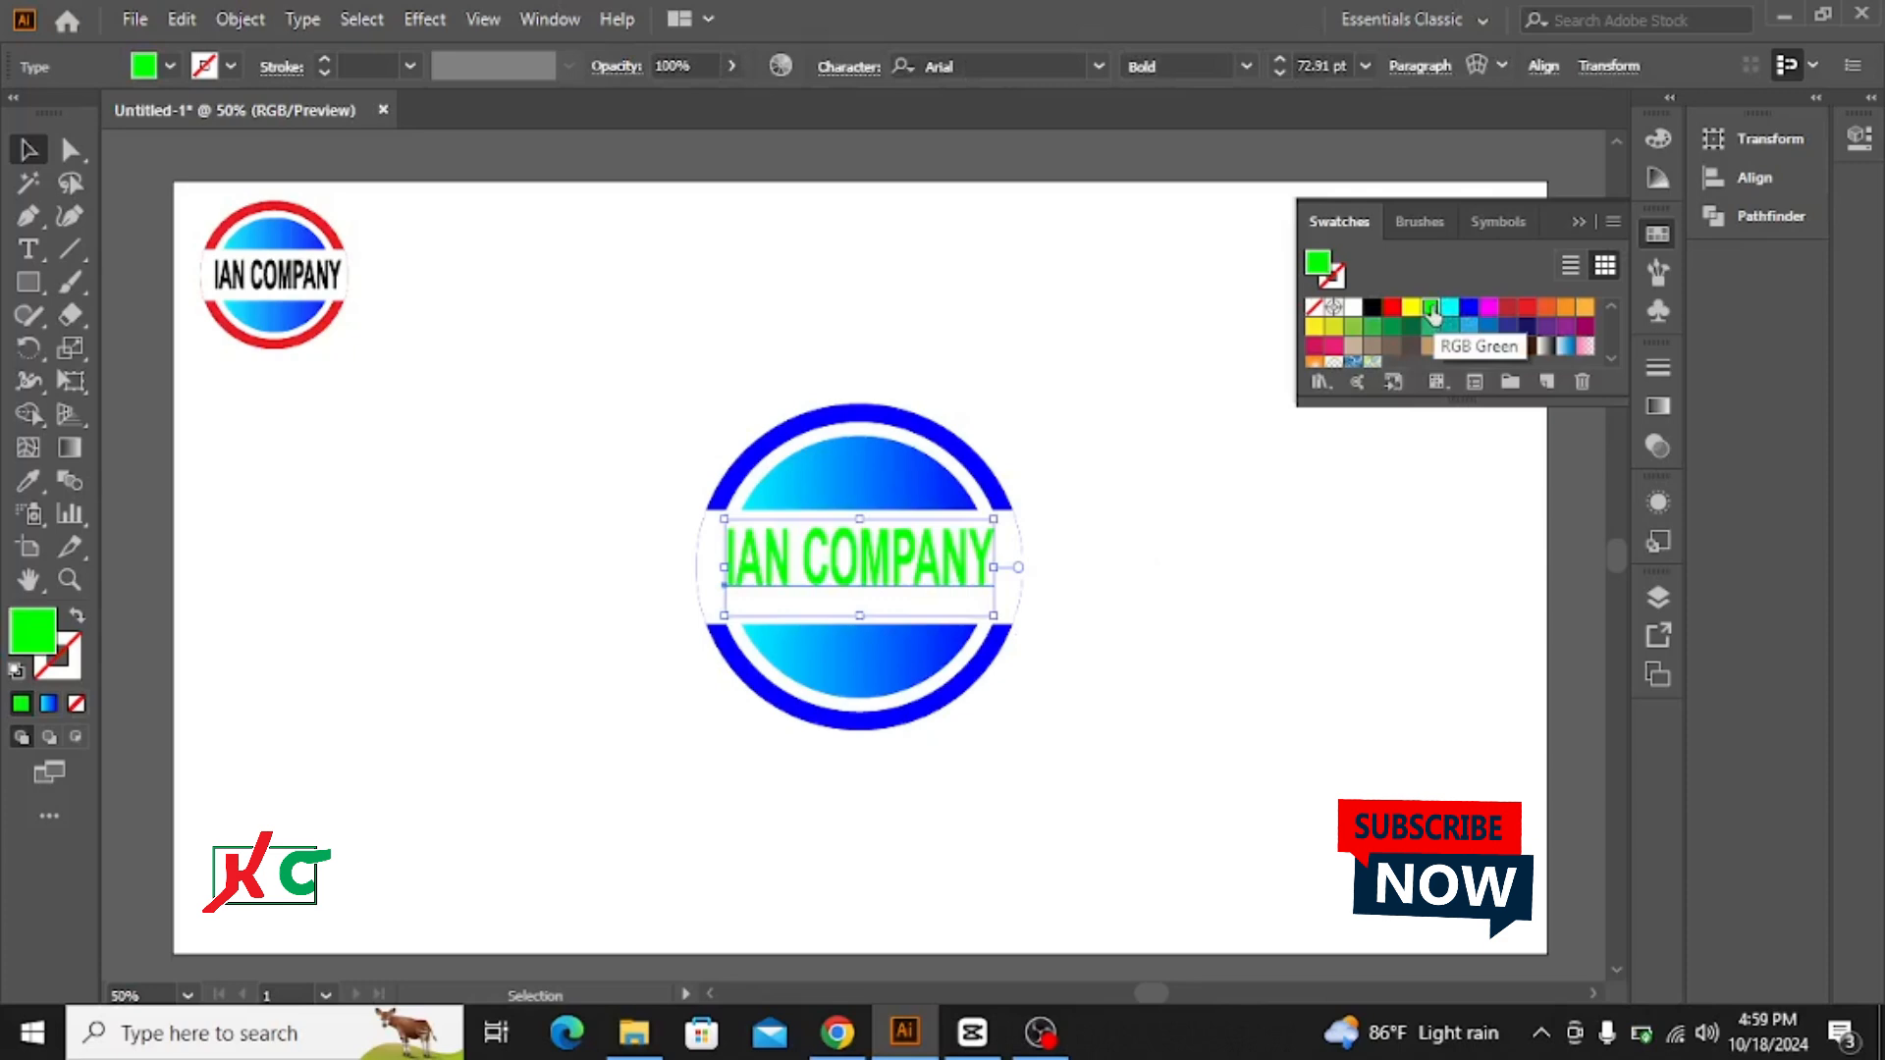
click(1470, 310)
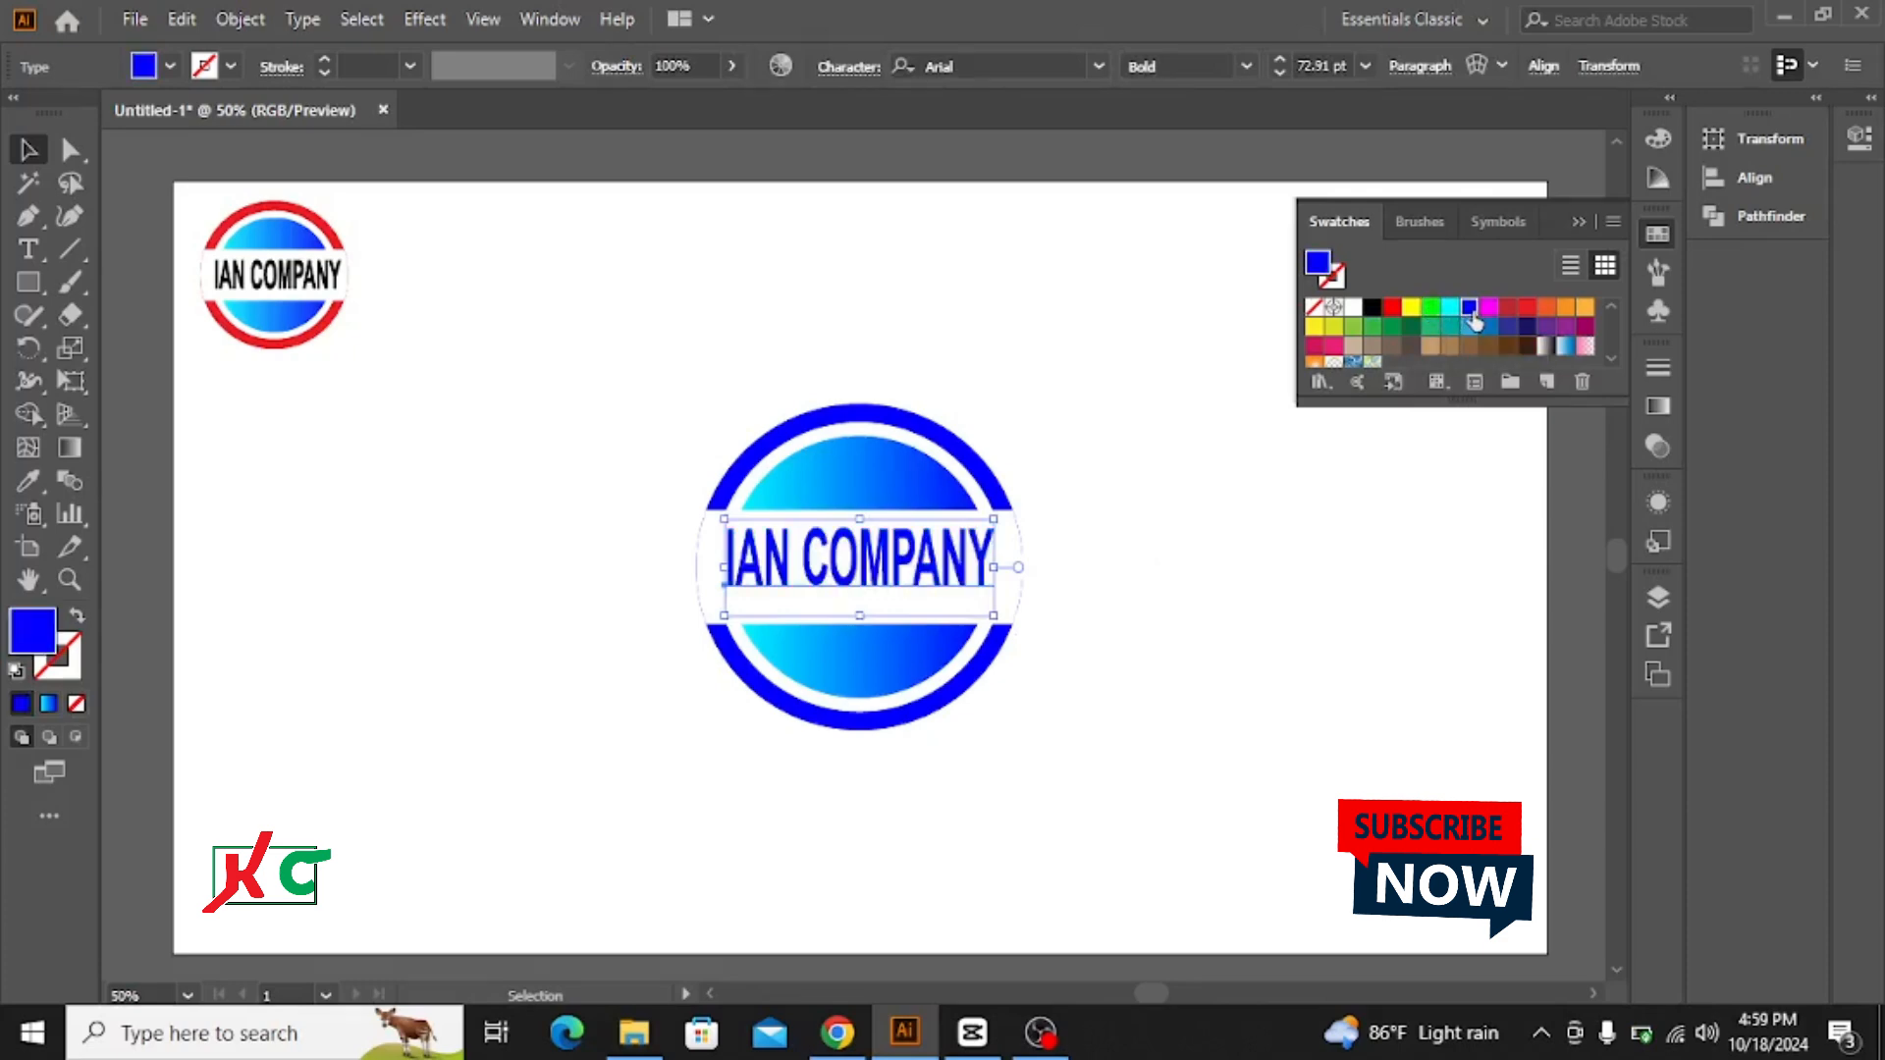
click(1582, 216)
click(1261, 293)
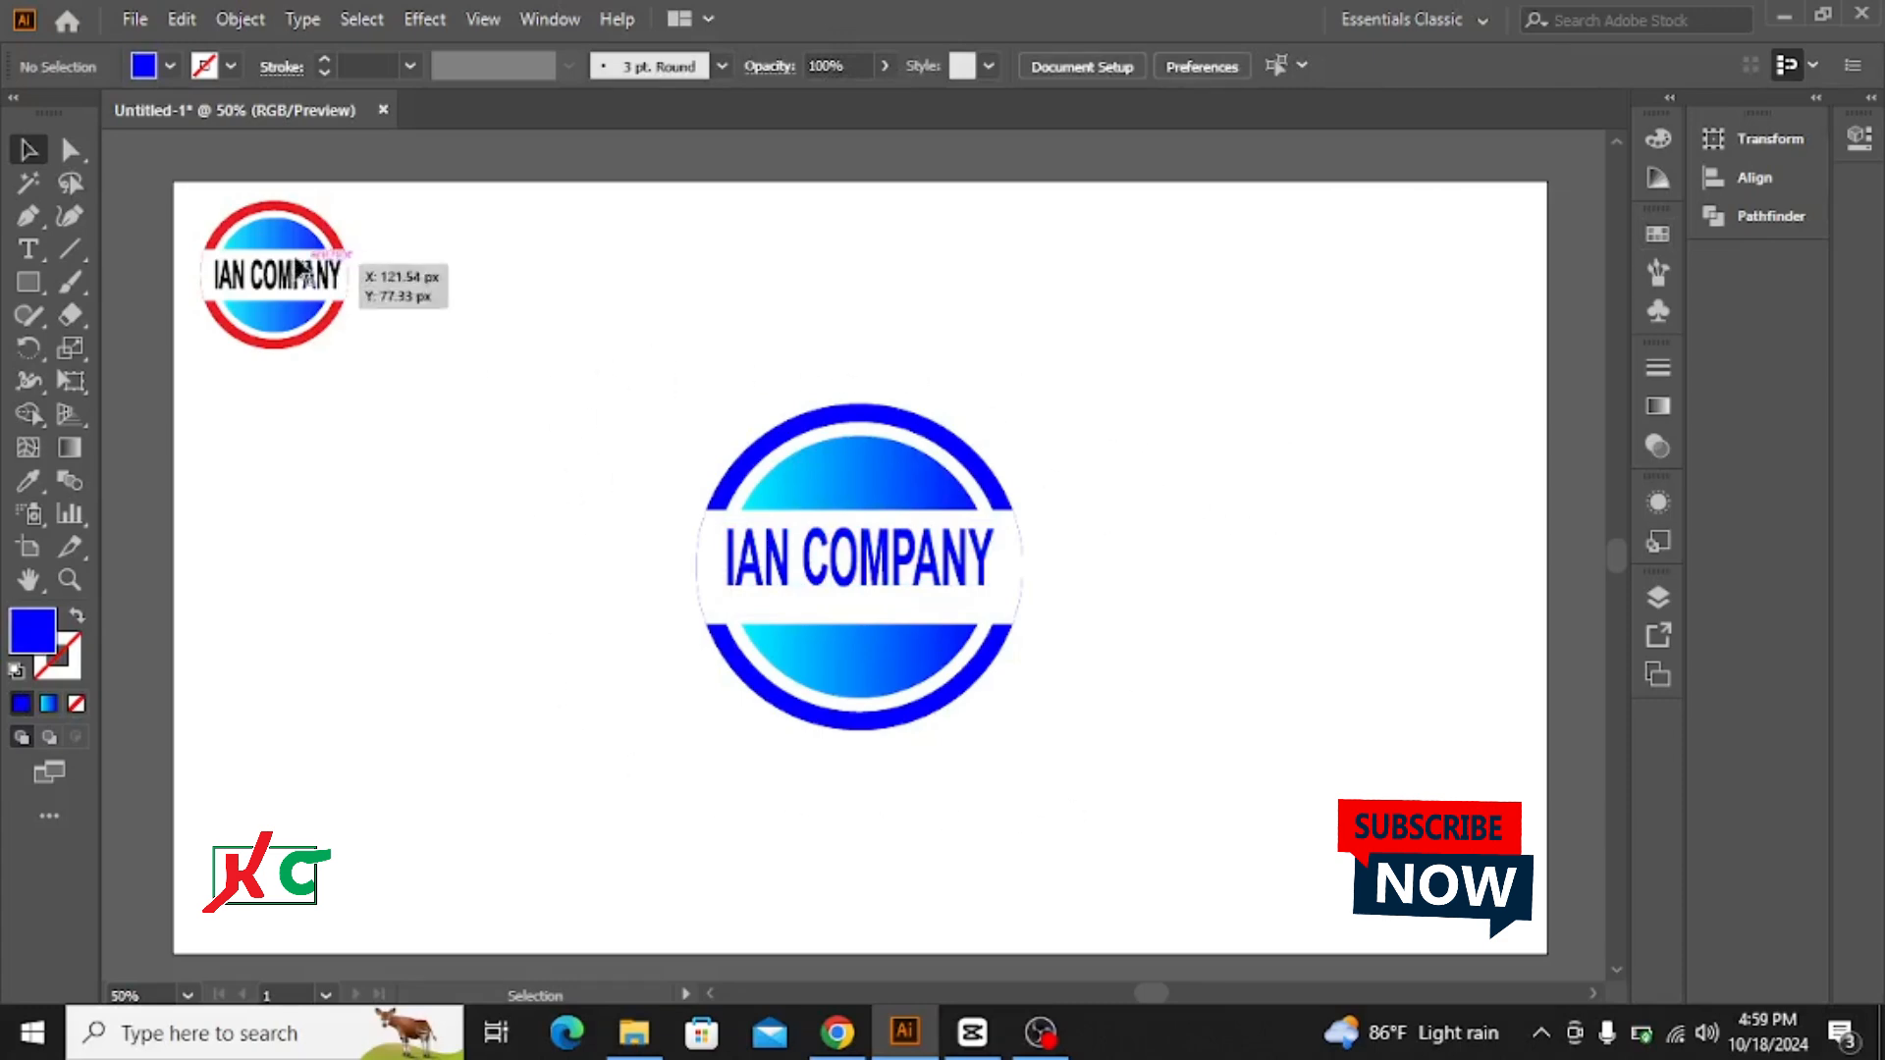
Step: Delete the small grouped reference logo with the red ring from the artboard
drag(216, 210, 353, 368)
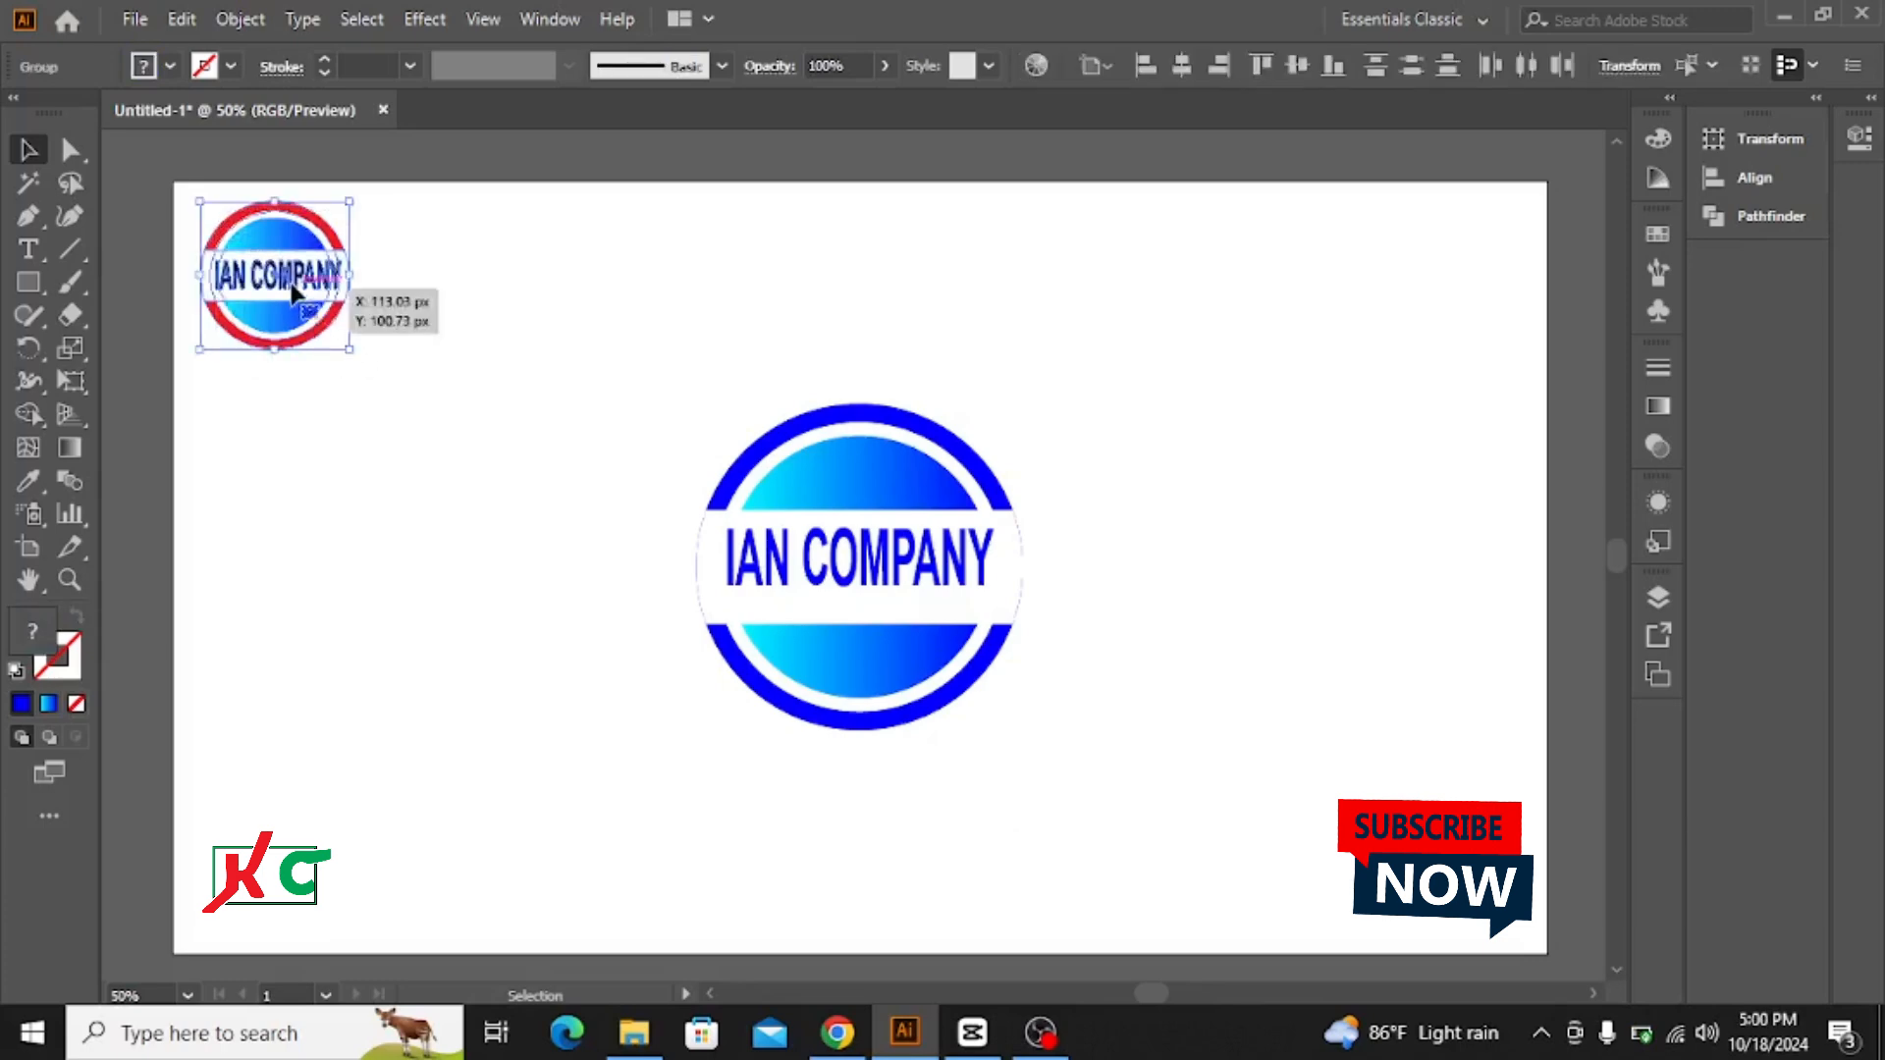
drag(290, 299, 443, 611)
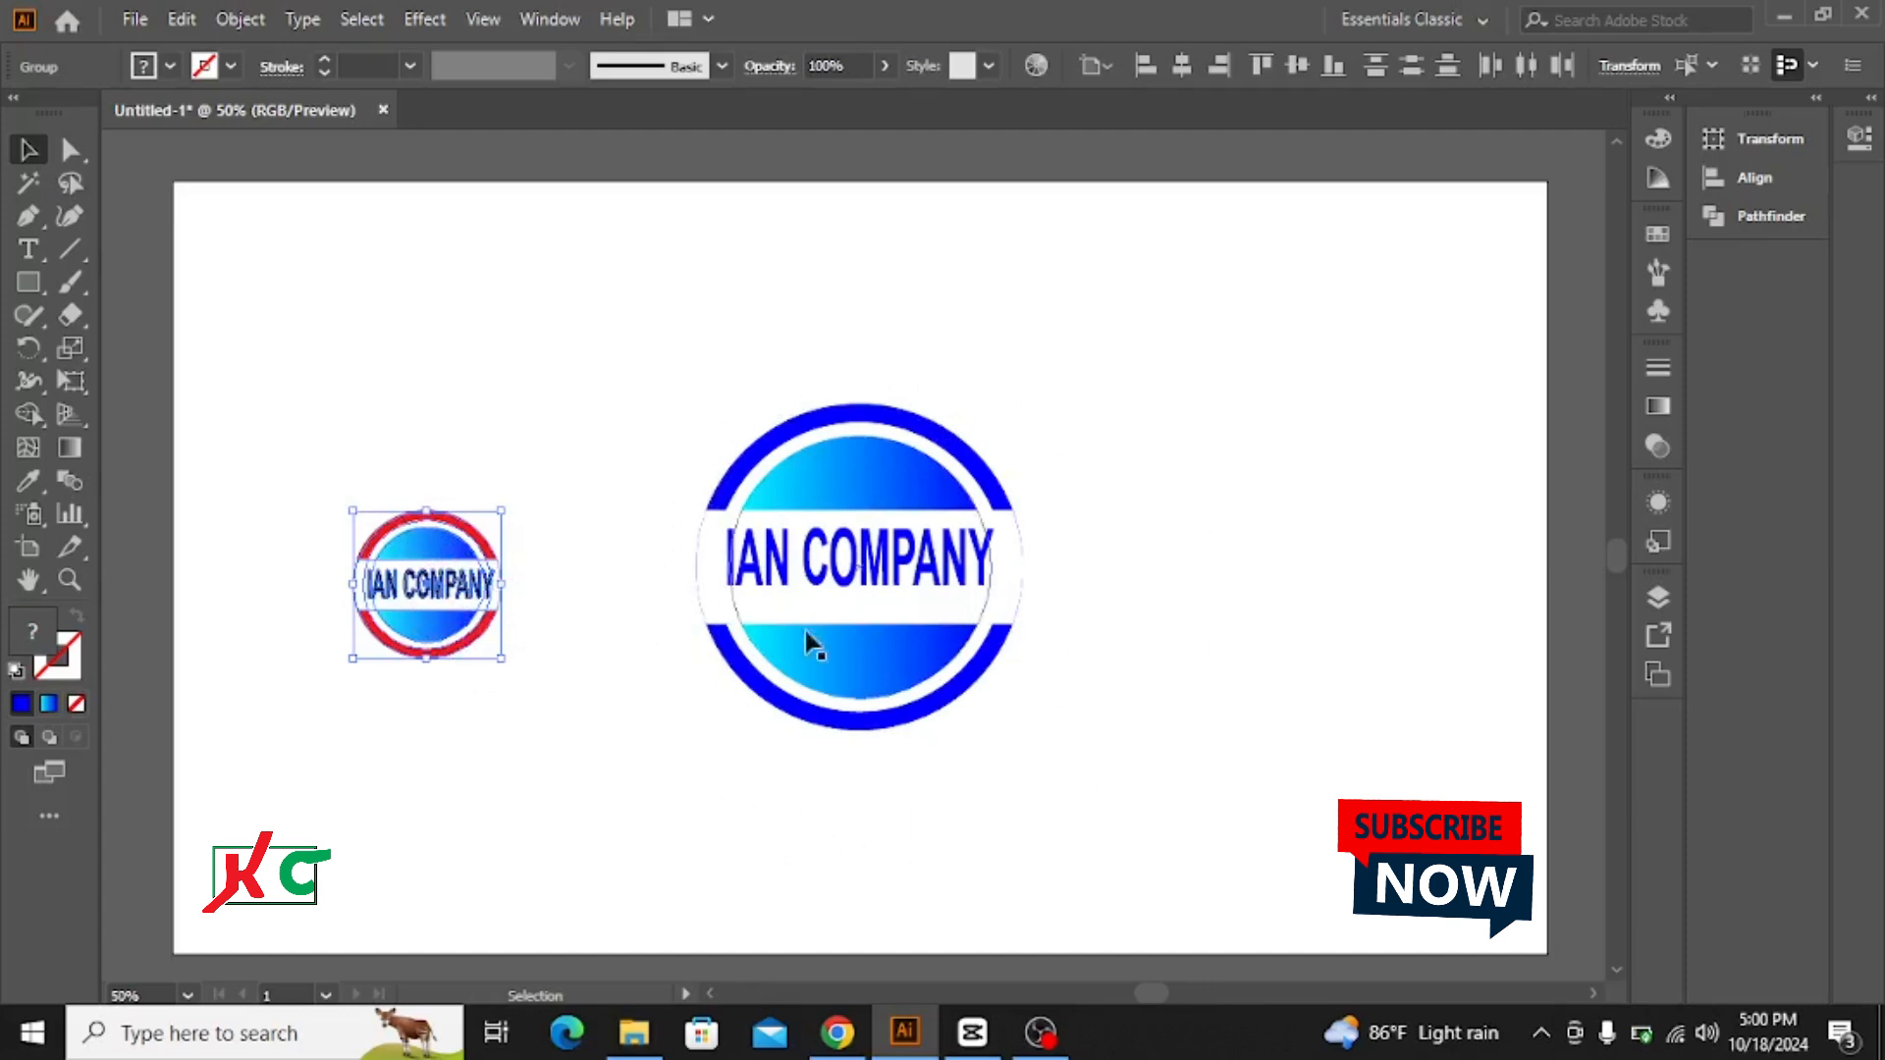
key(Delete)
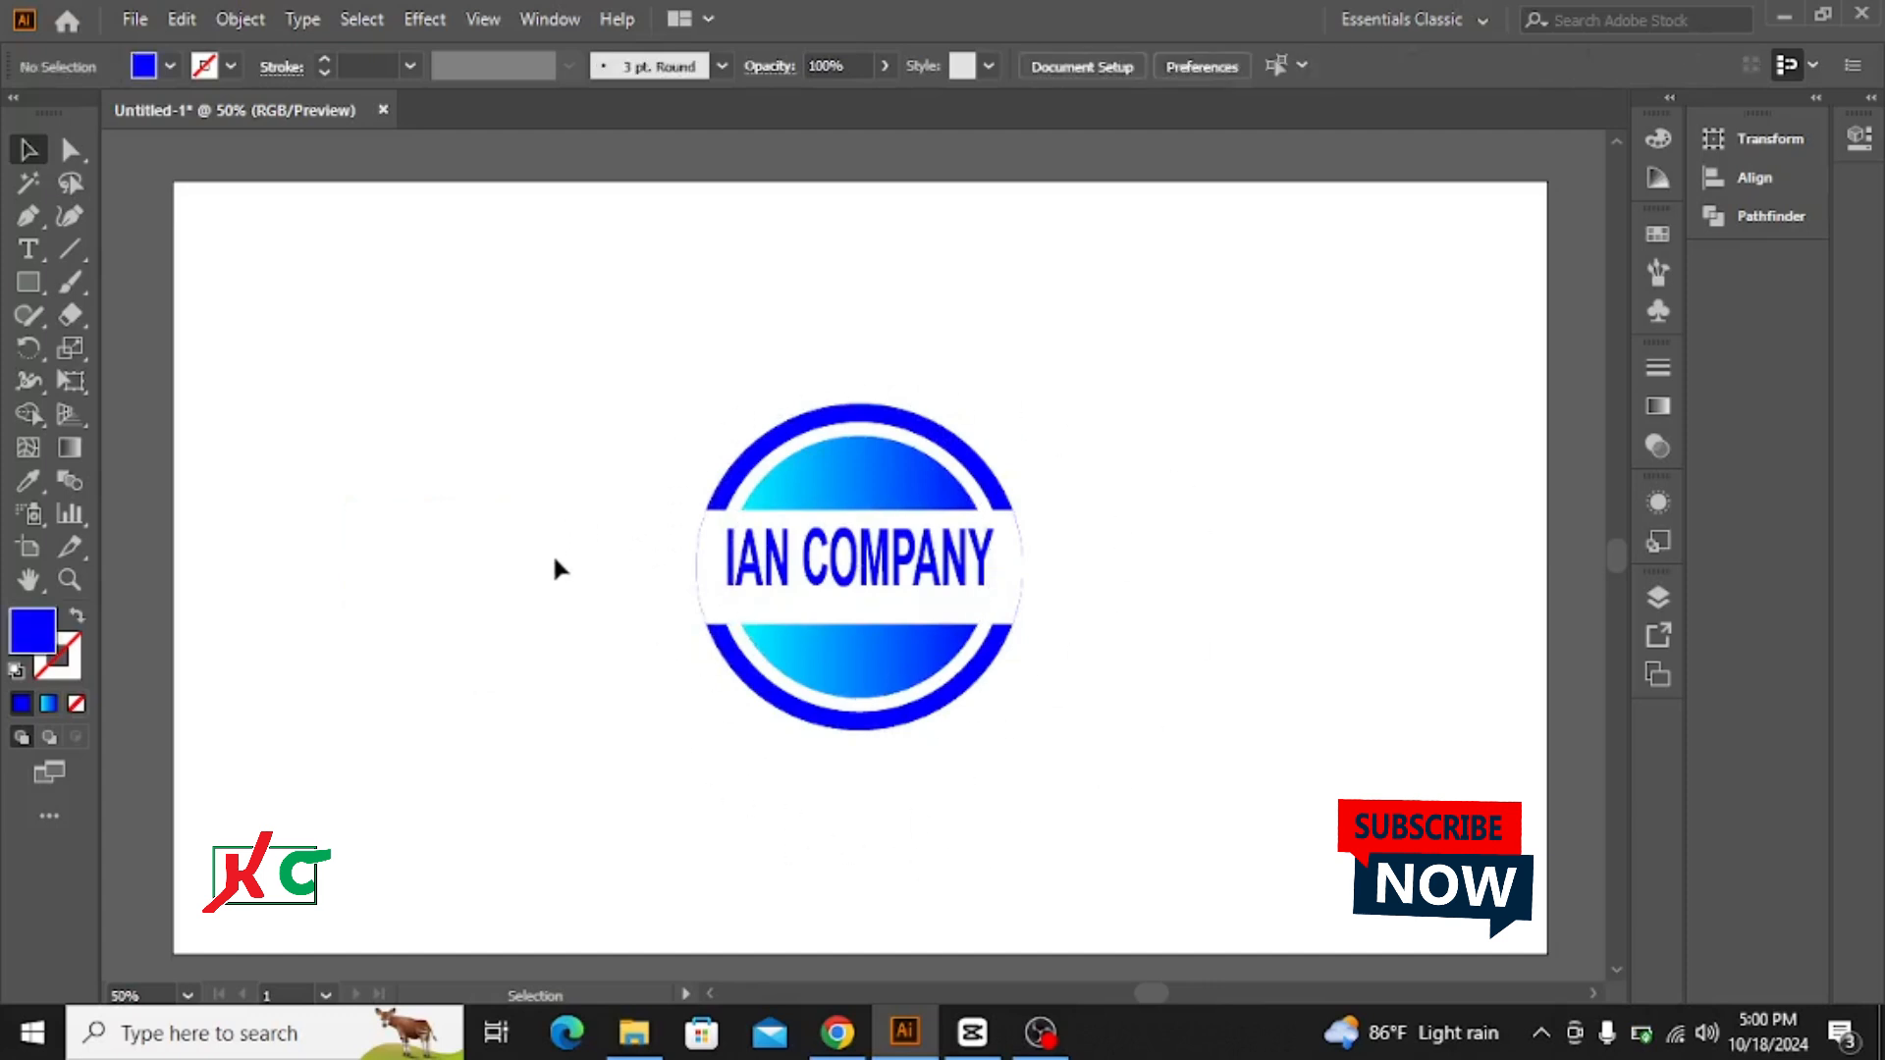
Step: Scale the entire remaining logo up proportionally about its centre to roughly one and a half times its size
drag(662, 388, 1270, 764)
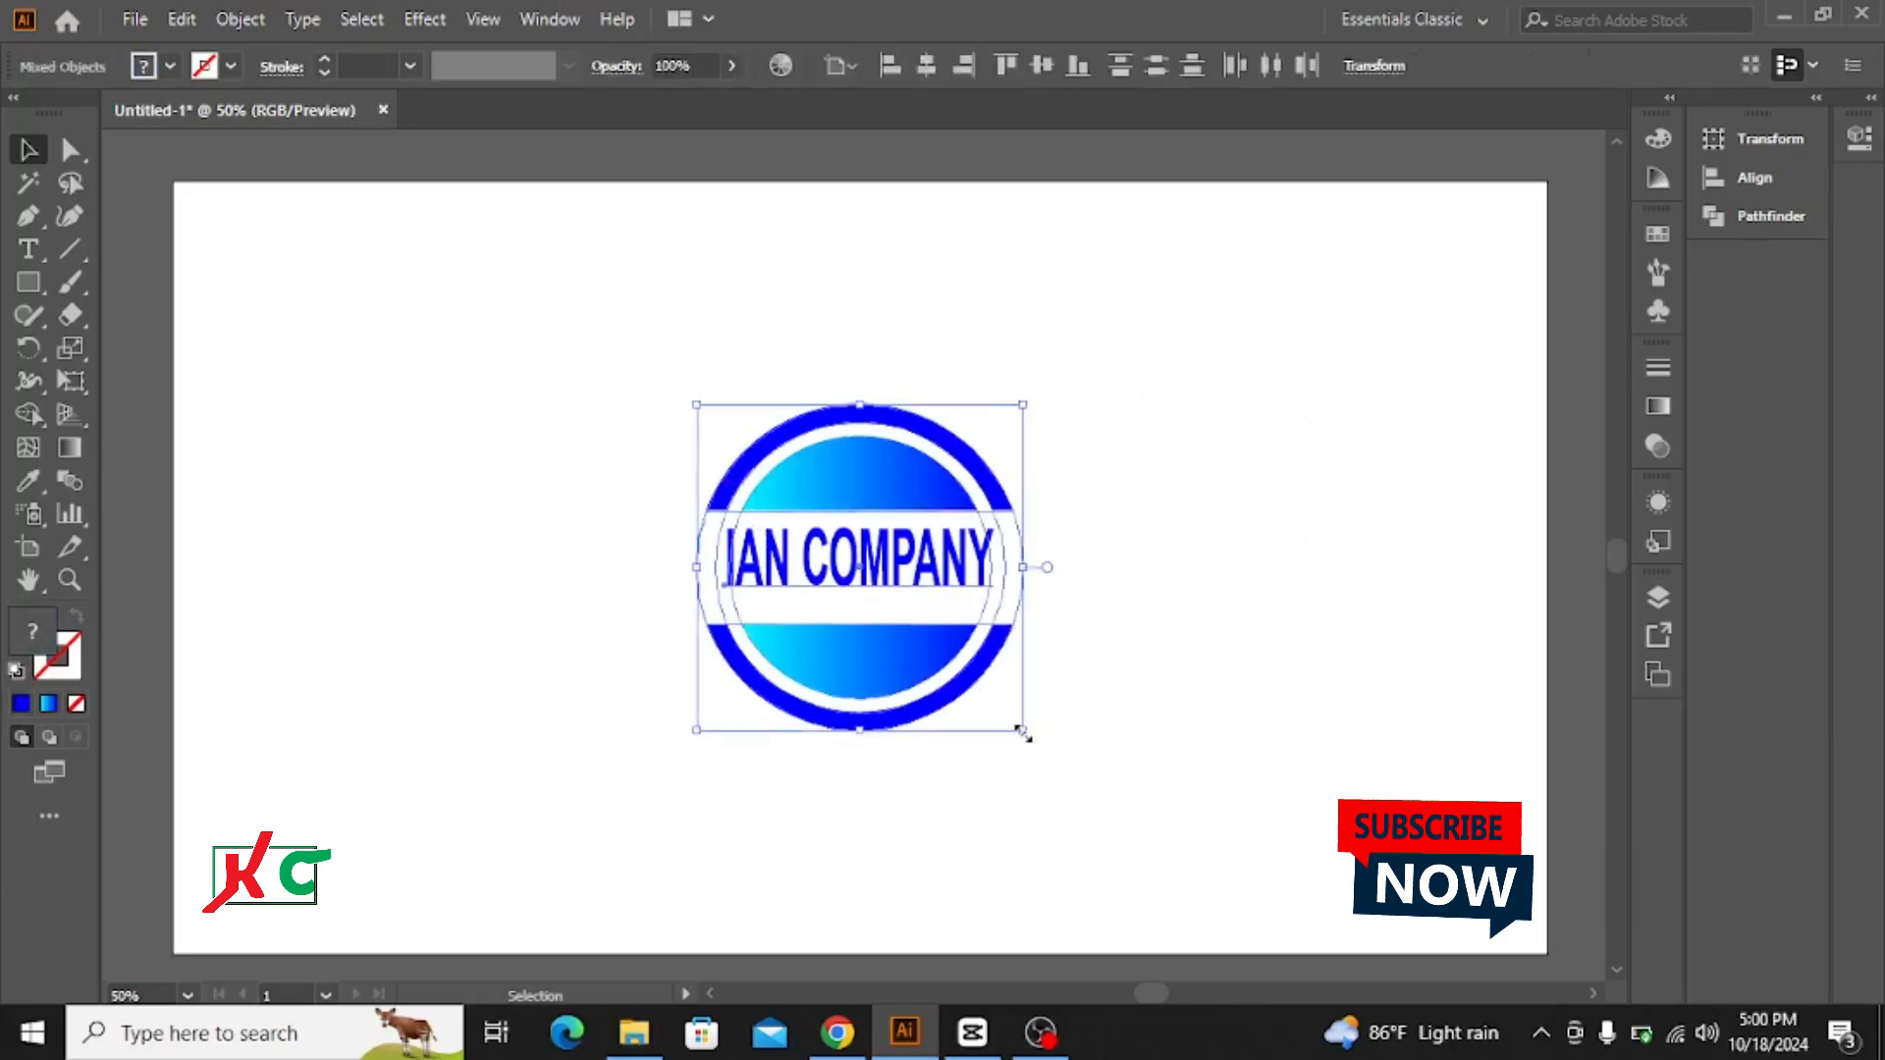
drag(1021, 732, 1158, 829)
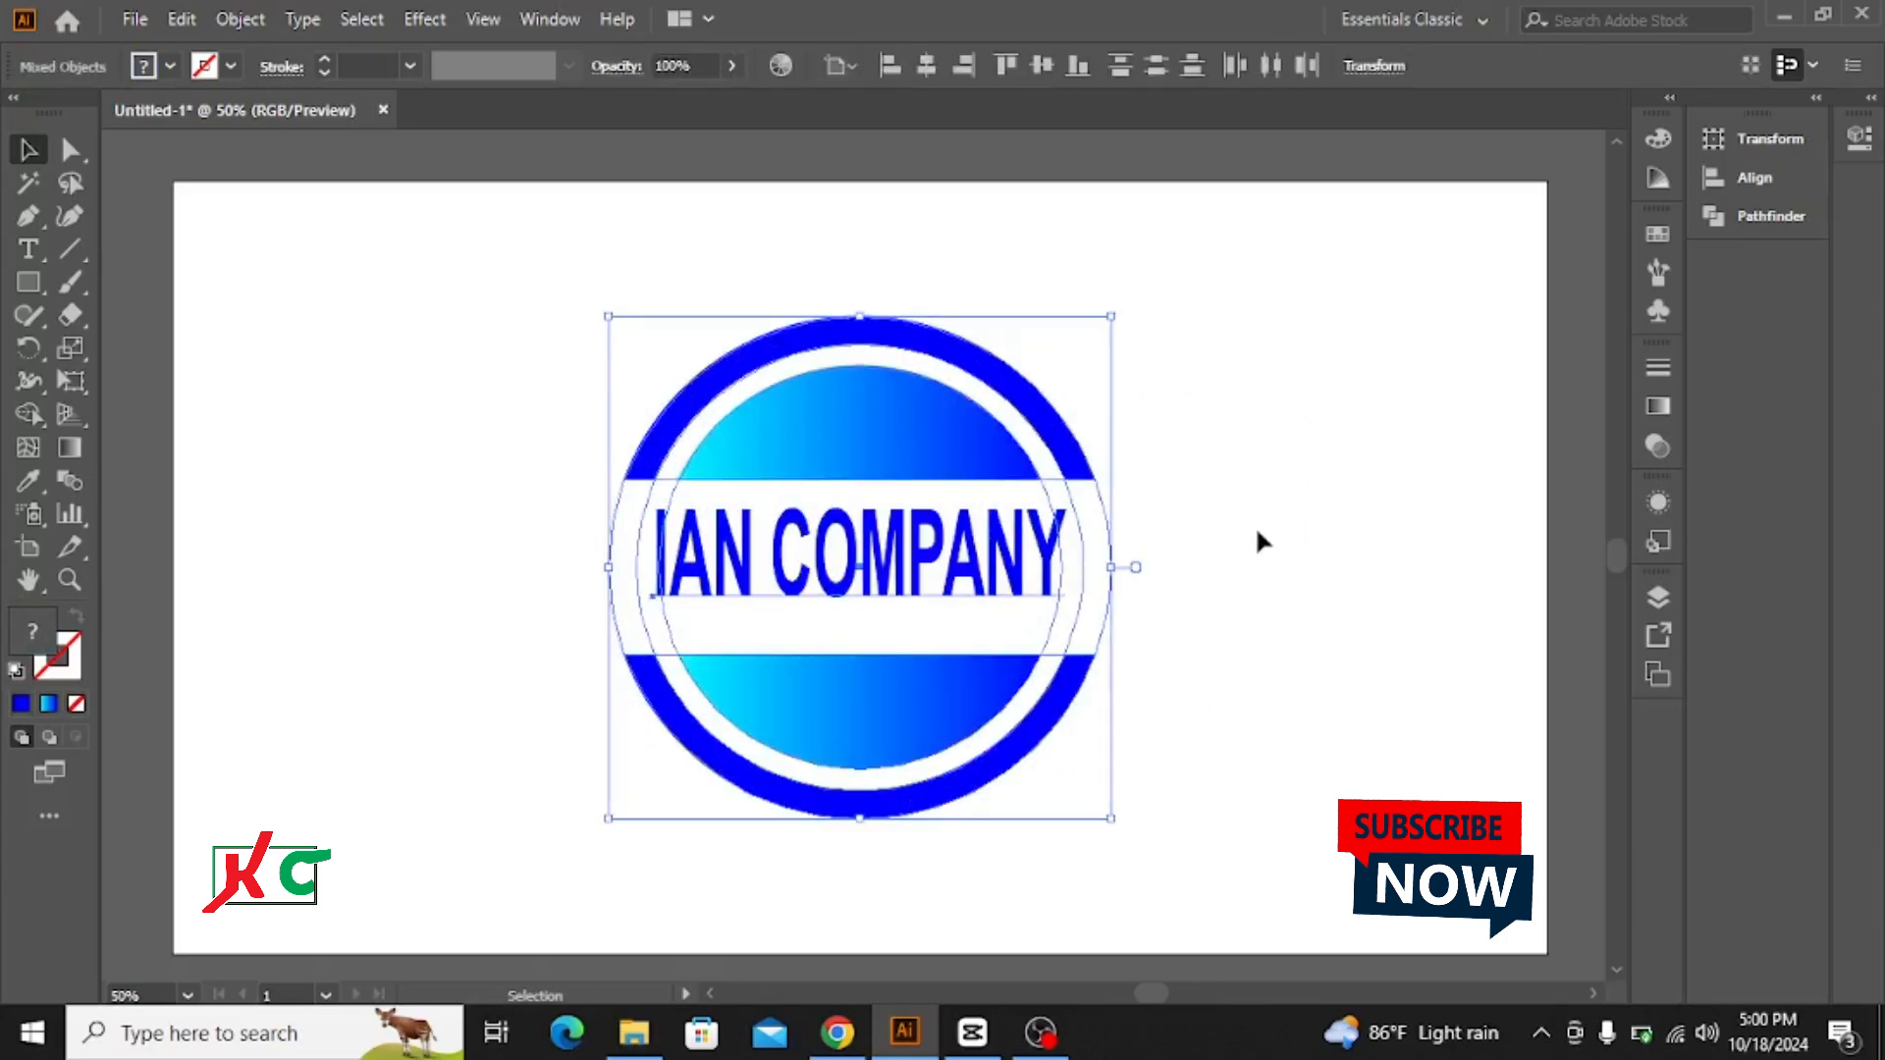
click(1258, 532)
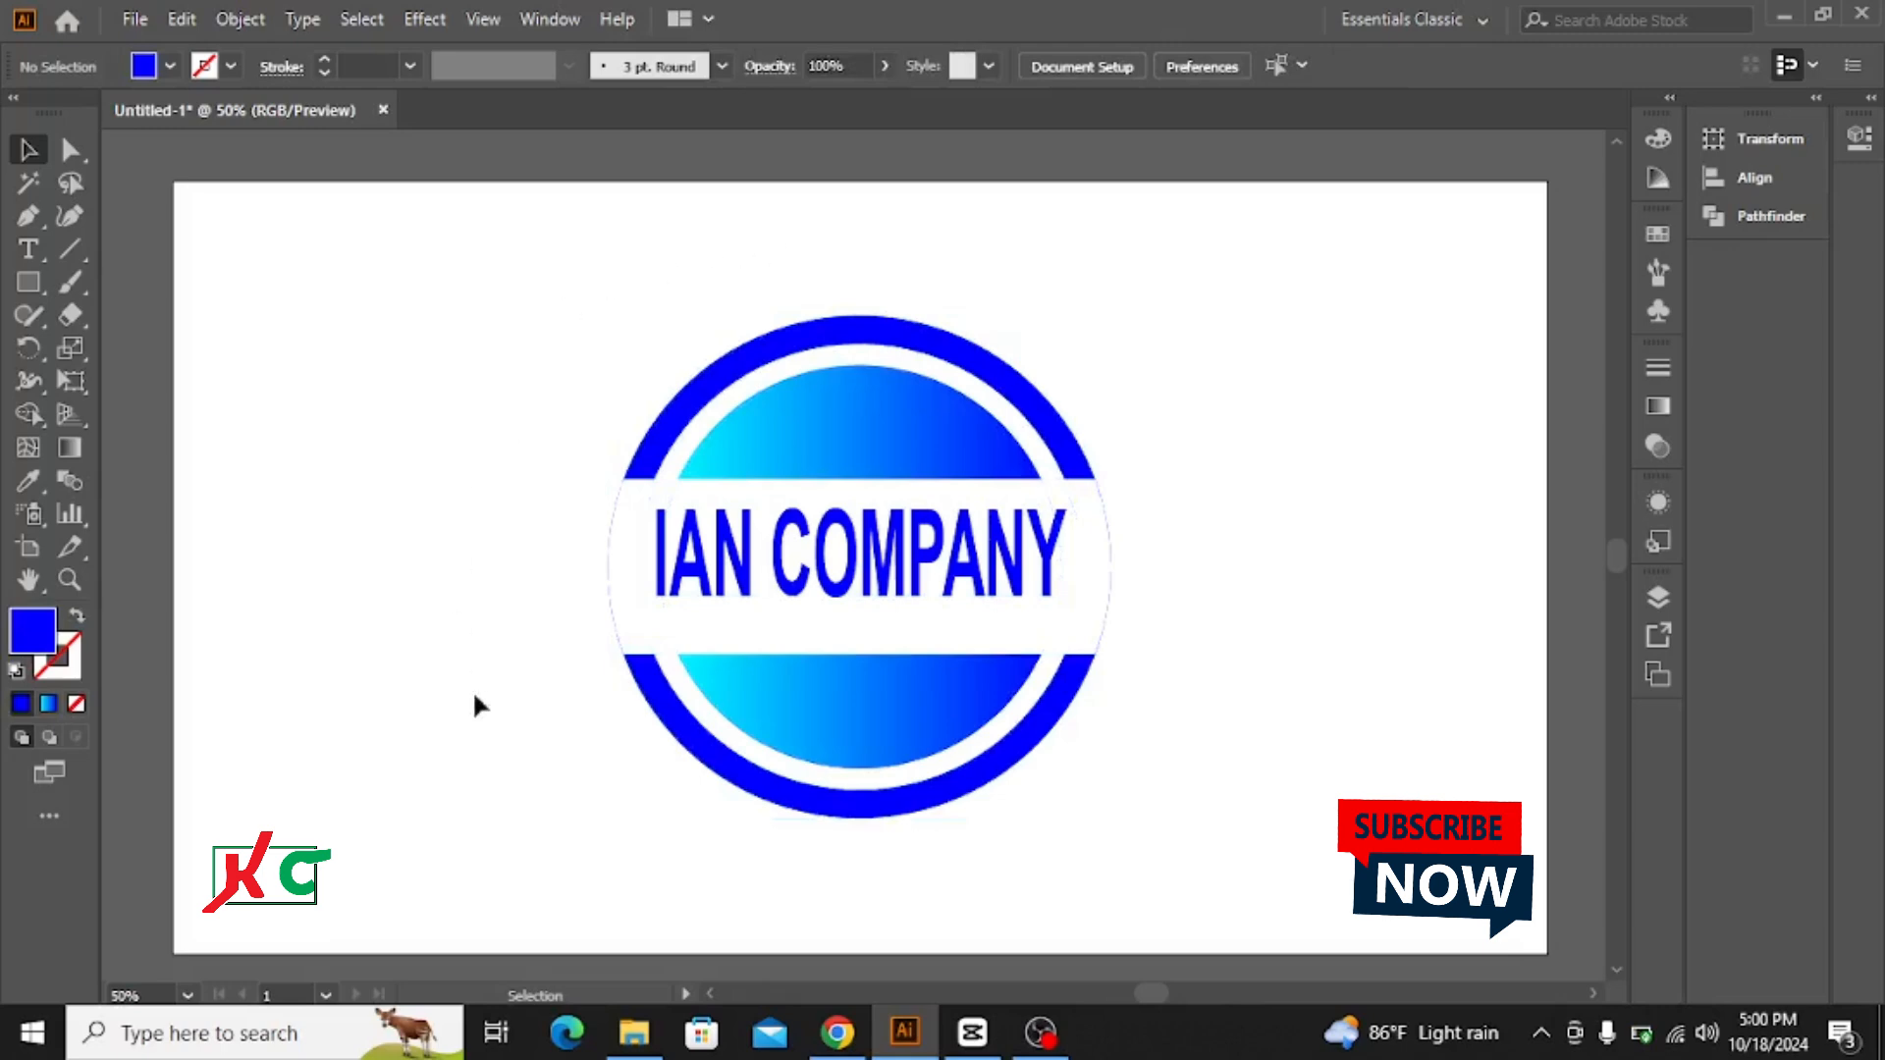